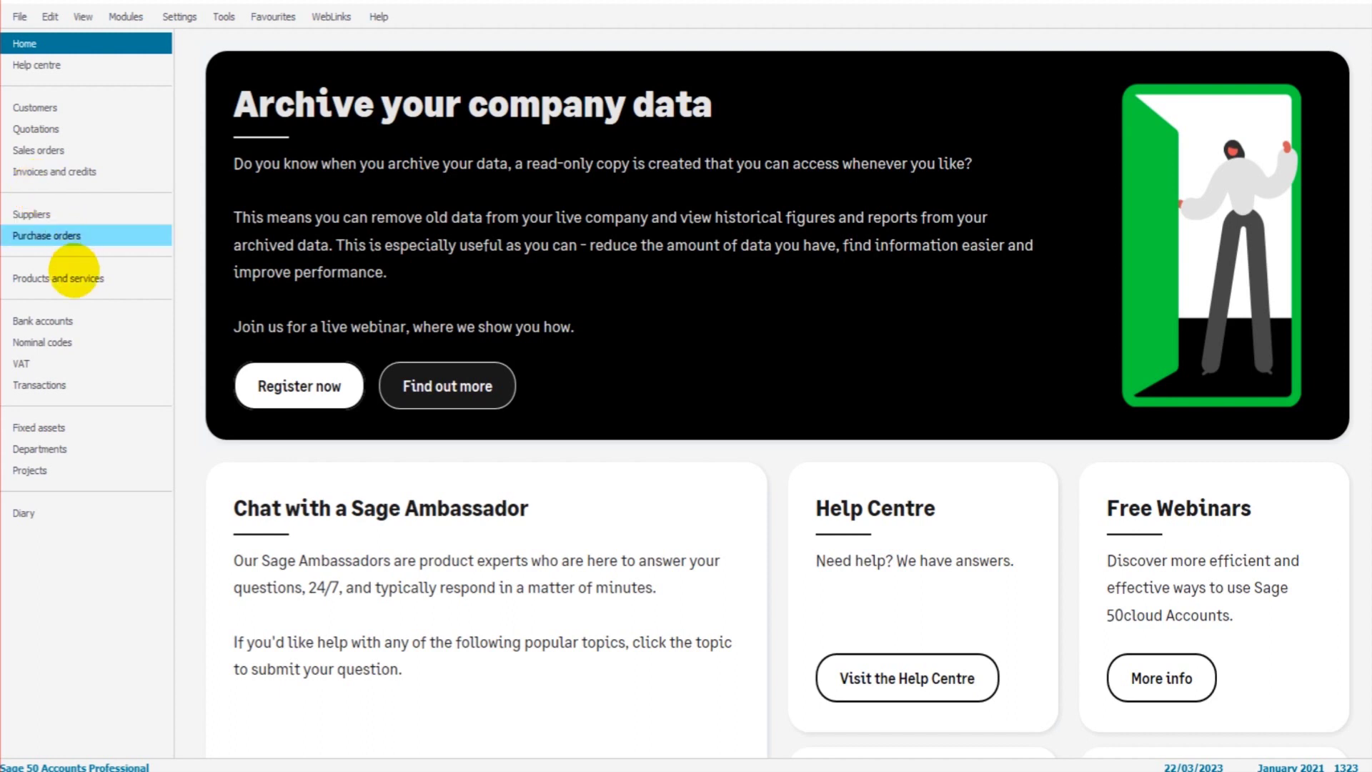
Step: Show the Bank accounts list with accounts 1200 to 1250 and their balances
{"action": "left_click", "coordinate": [79, 321]}
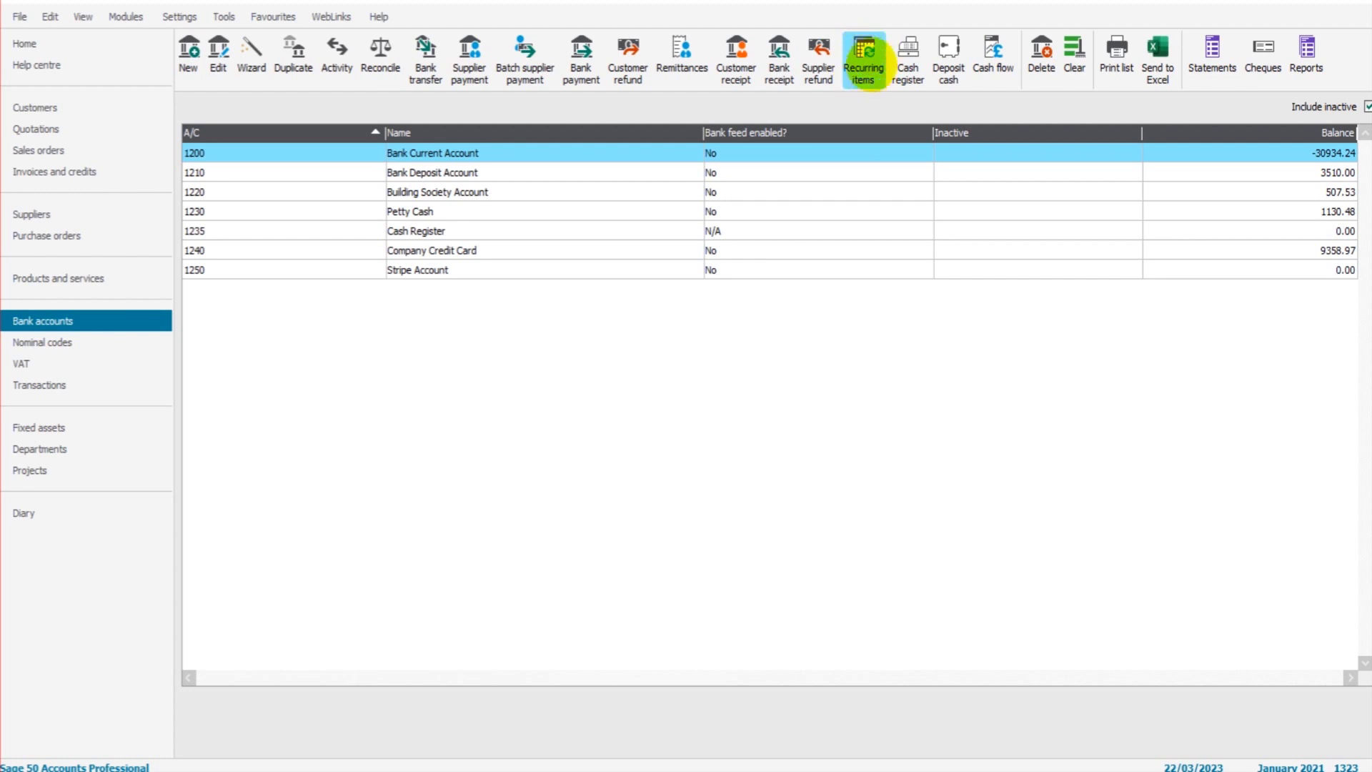
{"action": "left_click", "coordinate": [120, 51]}
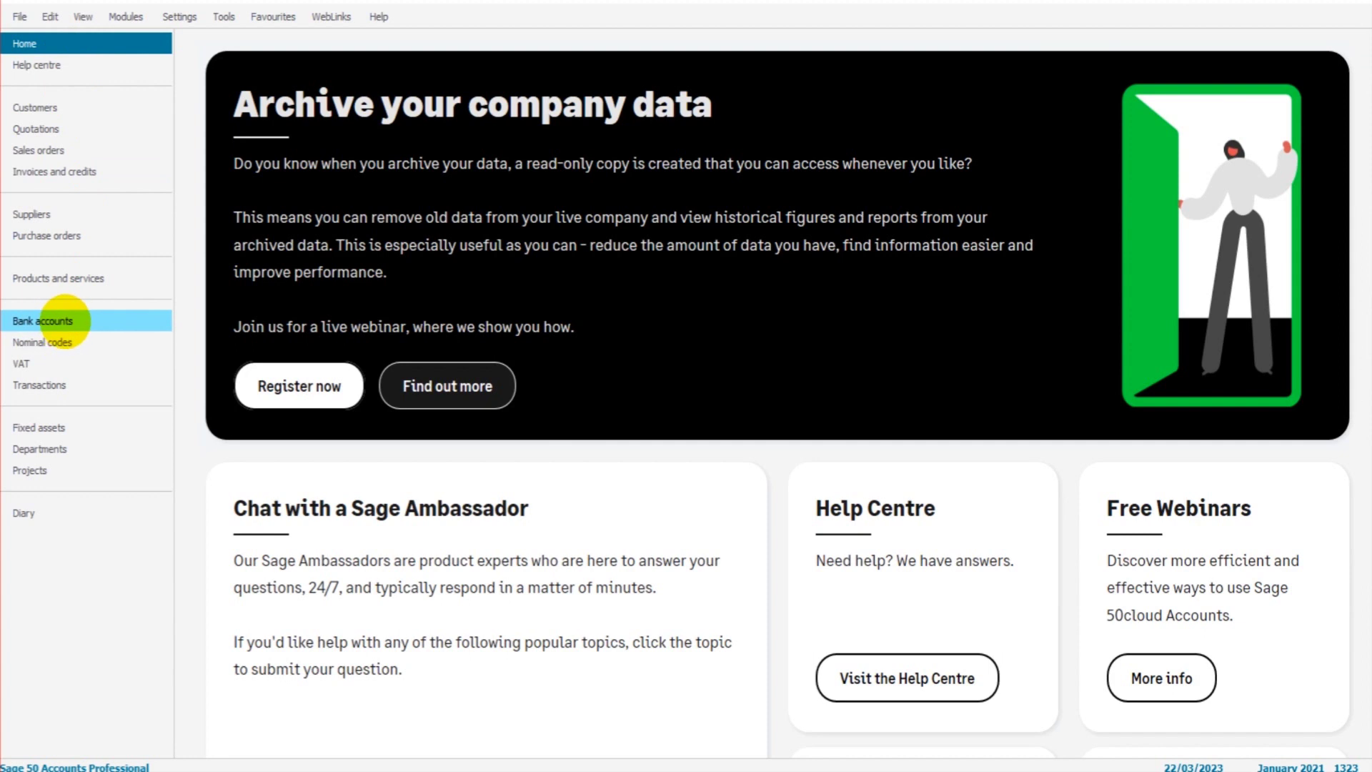
{"action": "left_click", "coordinate": [63, 320]}
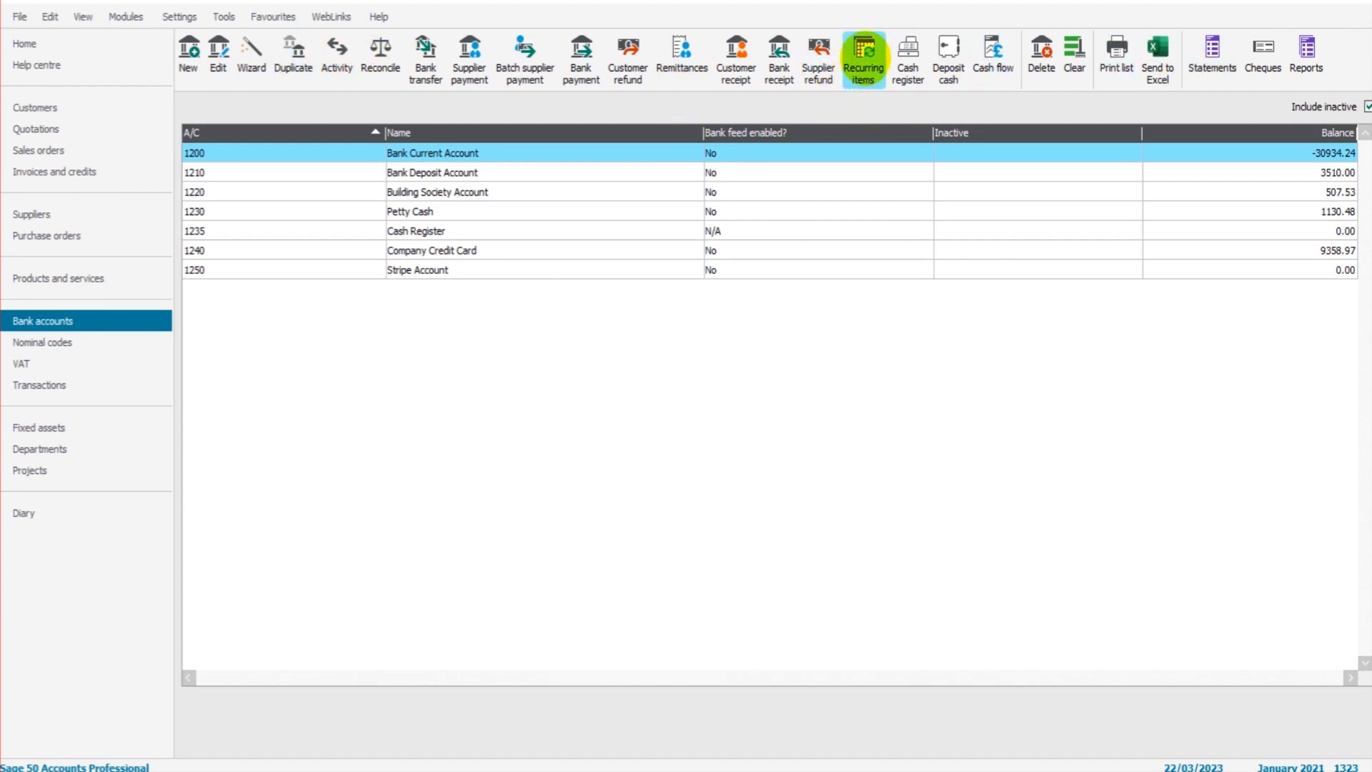
{"action": "right_click", "coordinate": [866, 56]}
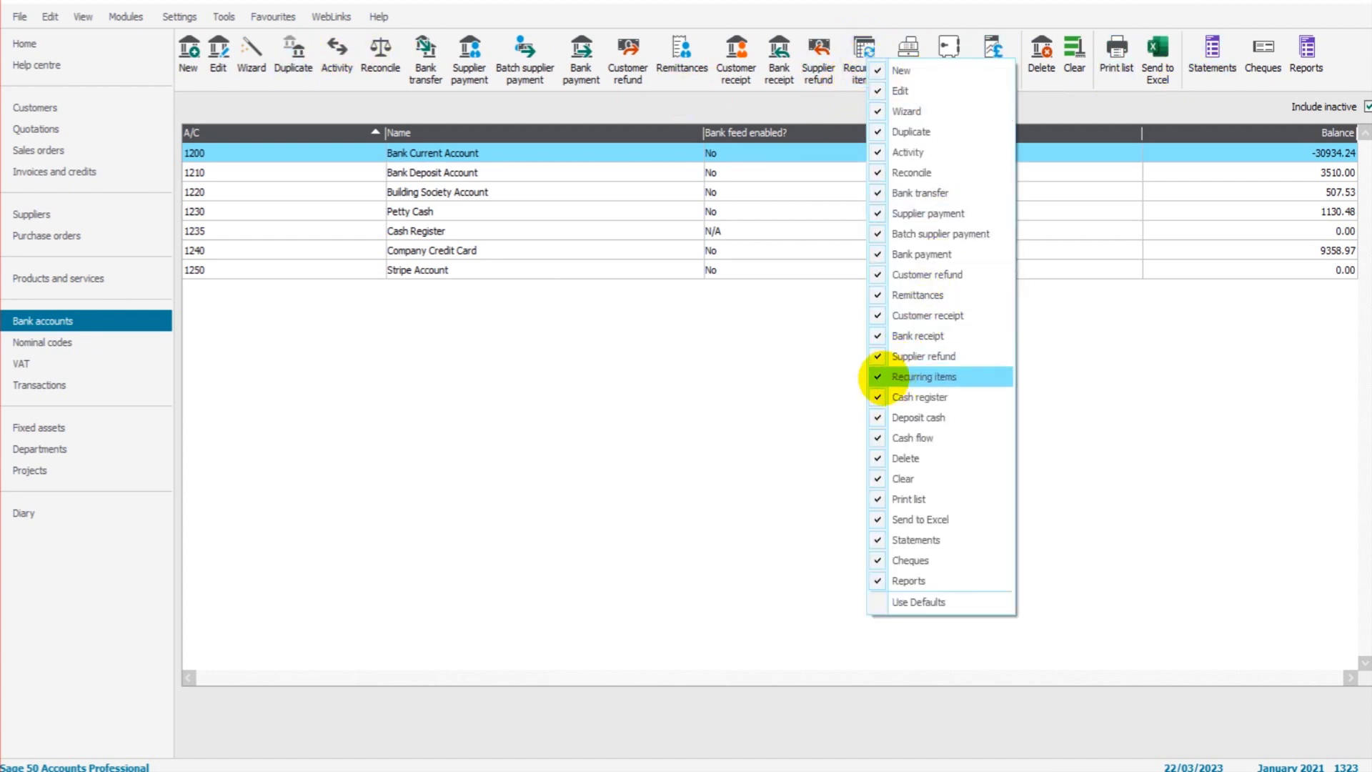
Step: Dismiss the toolbar customisation menu and bring up the empty Recurring Items list
{"action": "left_click", "coordinate": [697, 454]}
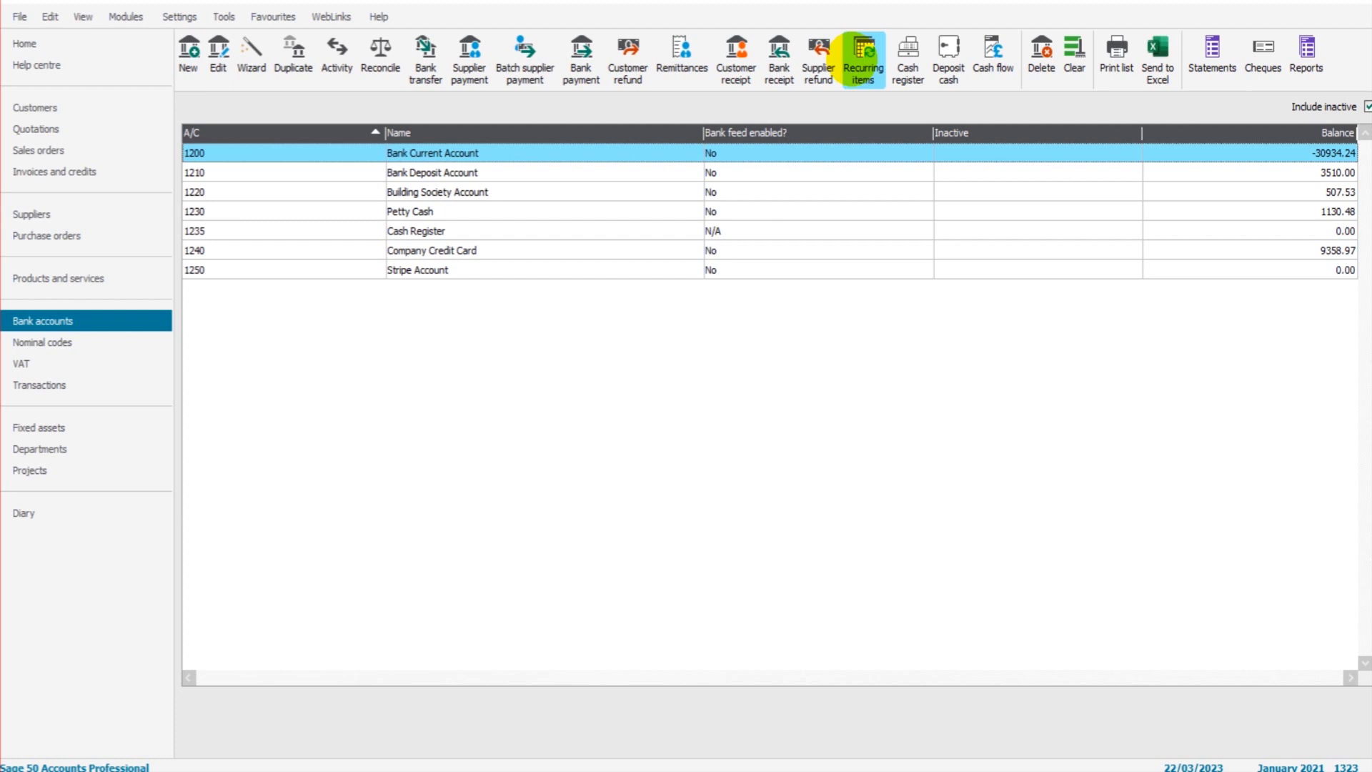
{"action": "left_click", "coordinate": [864, 57]}
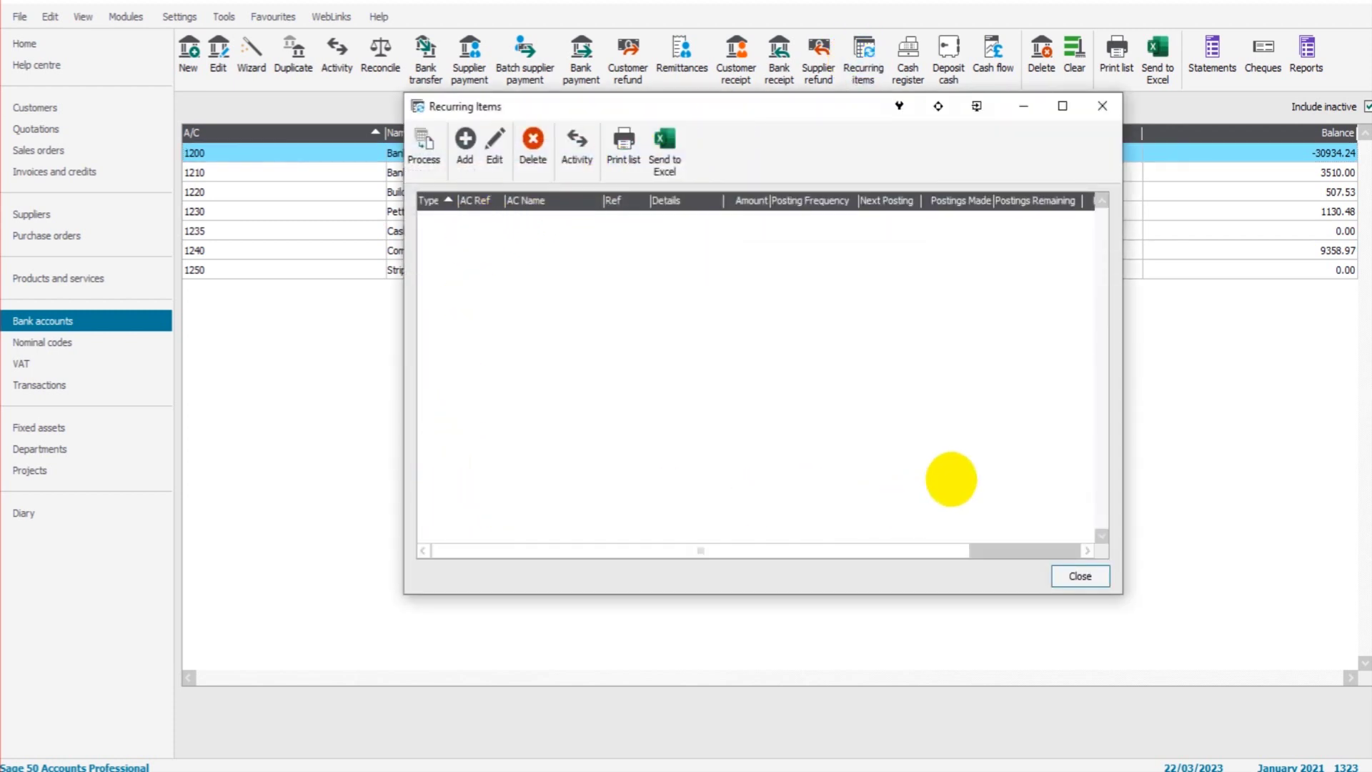
Step: Add a new recurring entry and show its transaction types, defaulting to Bank/Cash/Credit Card Payment
{"action": "left_click", "coordinate": [484, 218]}
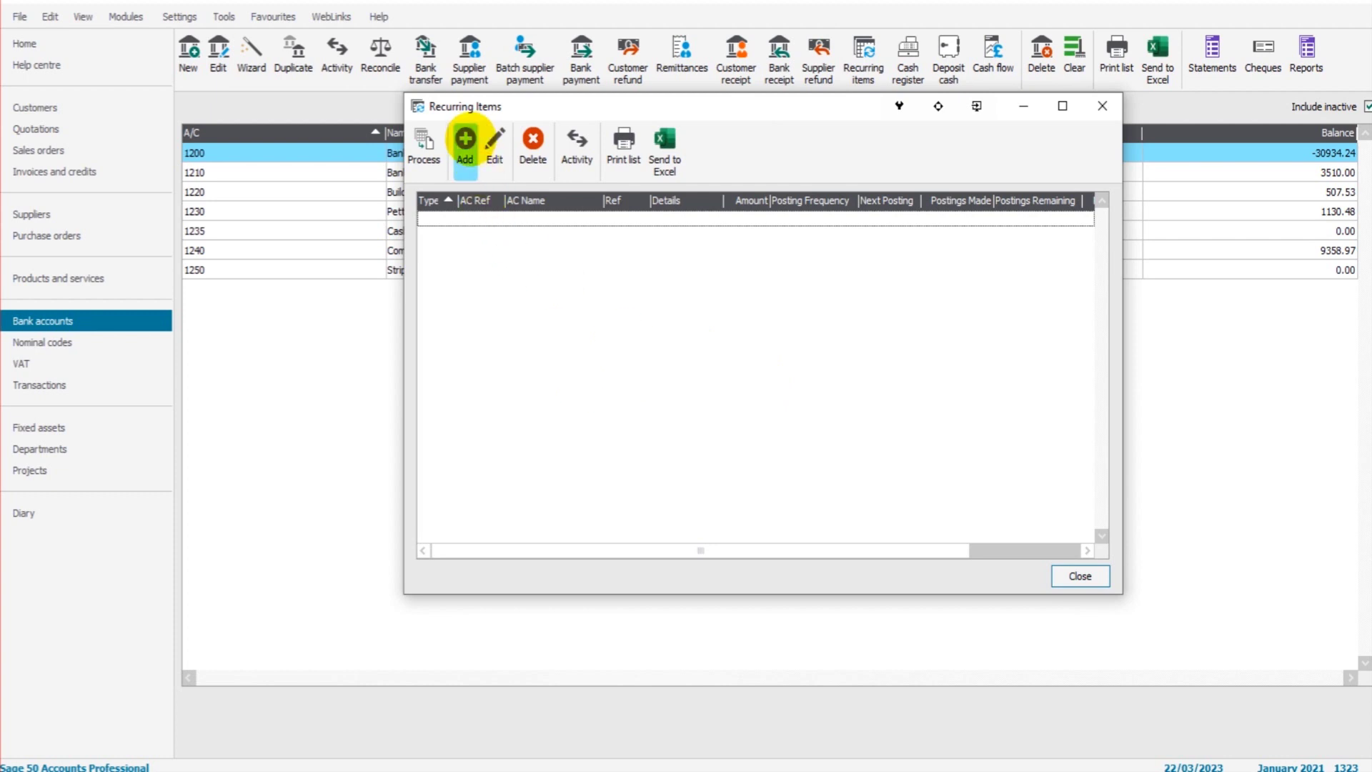
{"action": "left_click", "coordinate": [466, 142]}
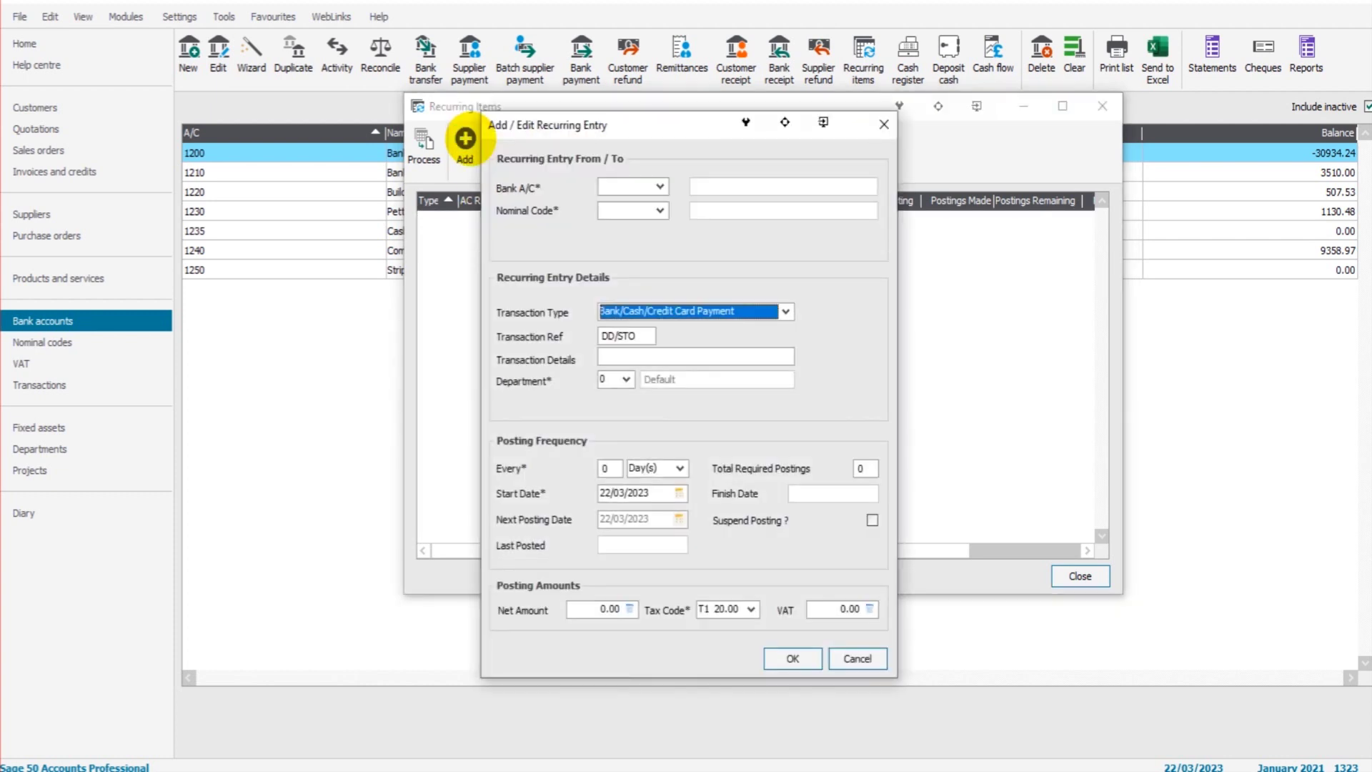
{"action": "left_click_drag", "start_coordinate": [639, 126], "coordinate": [769, 105]}
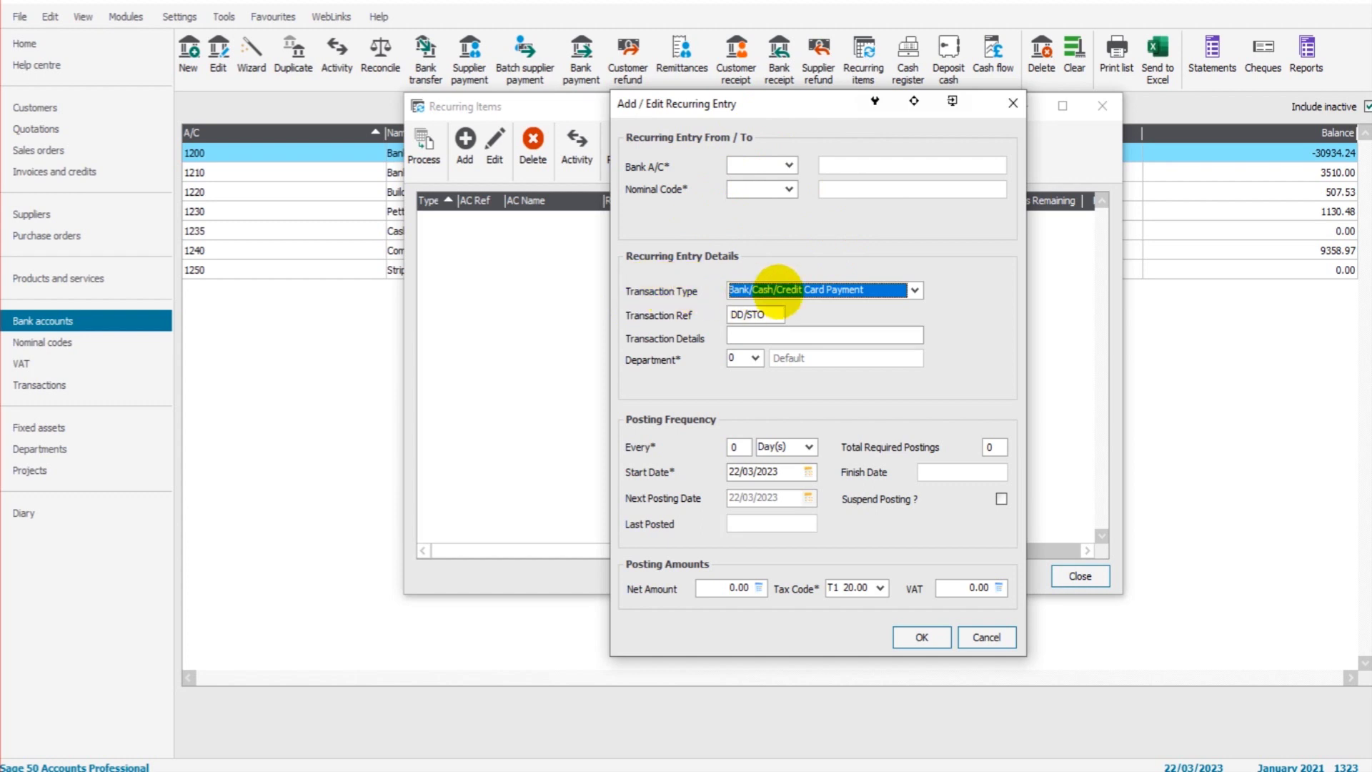
{"action": "left_click", "coordinate": [915, 291]}
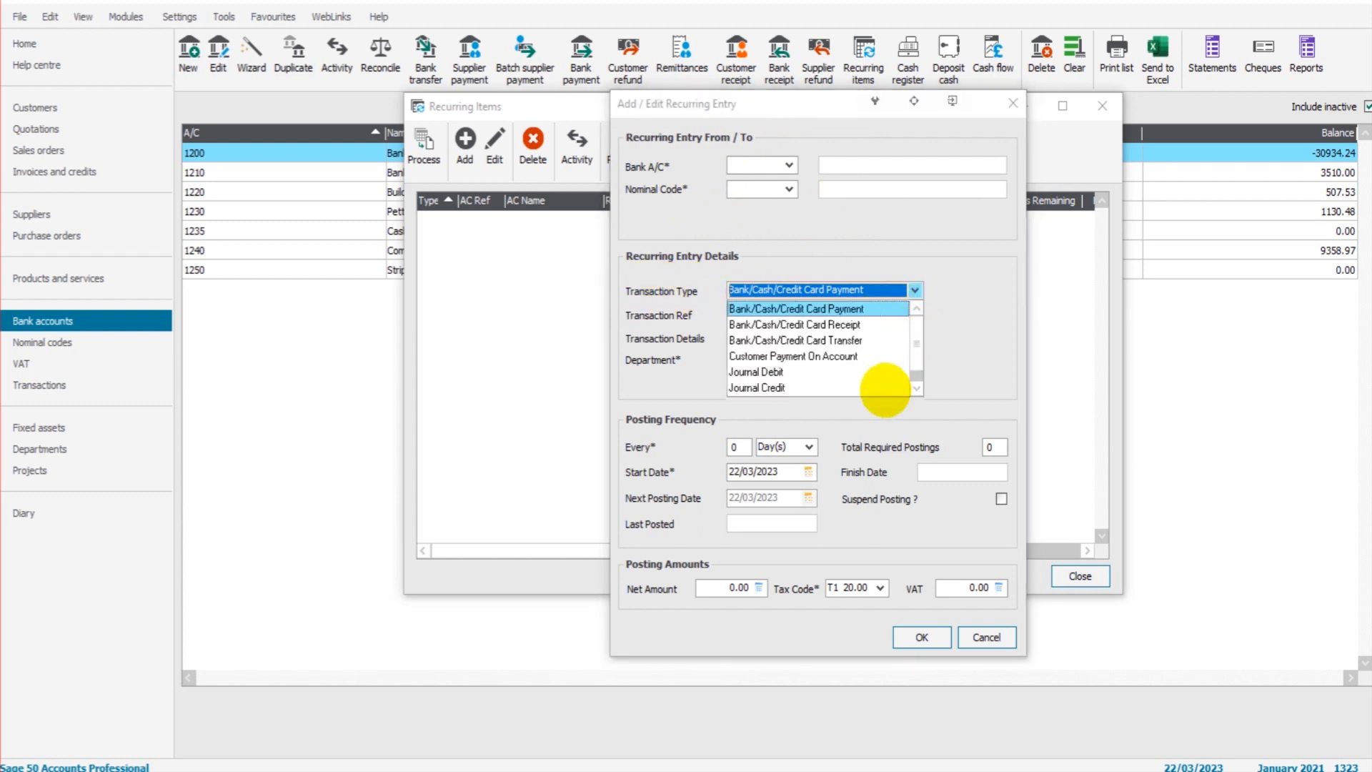
{"action": "left_click", "coordinate": [964, 325]}
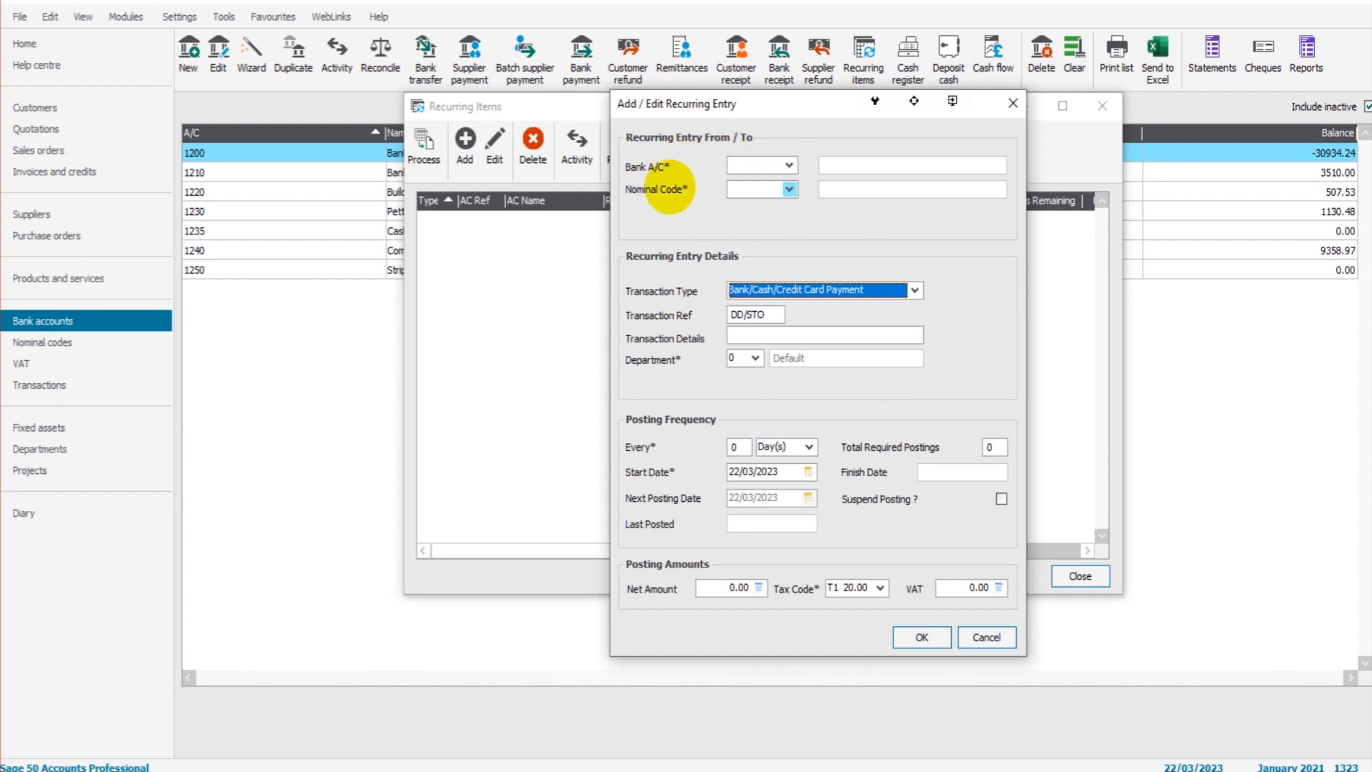
{"action": "left_click_drag", "start_coordinate": [757, 102], "coordinate": [635, 103]}
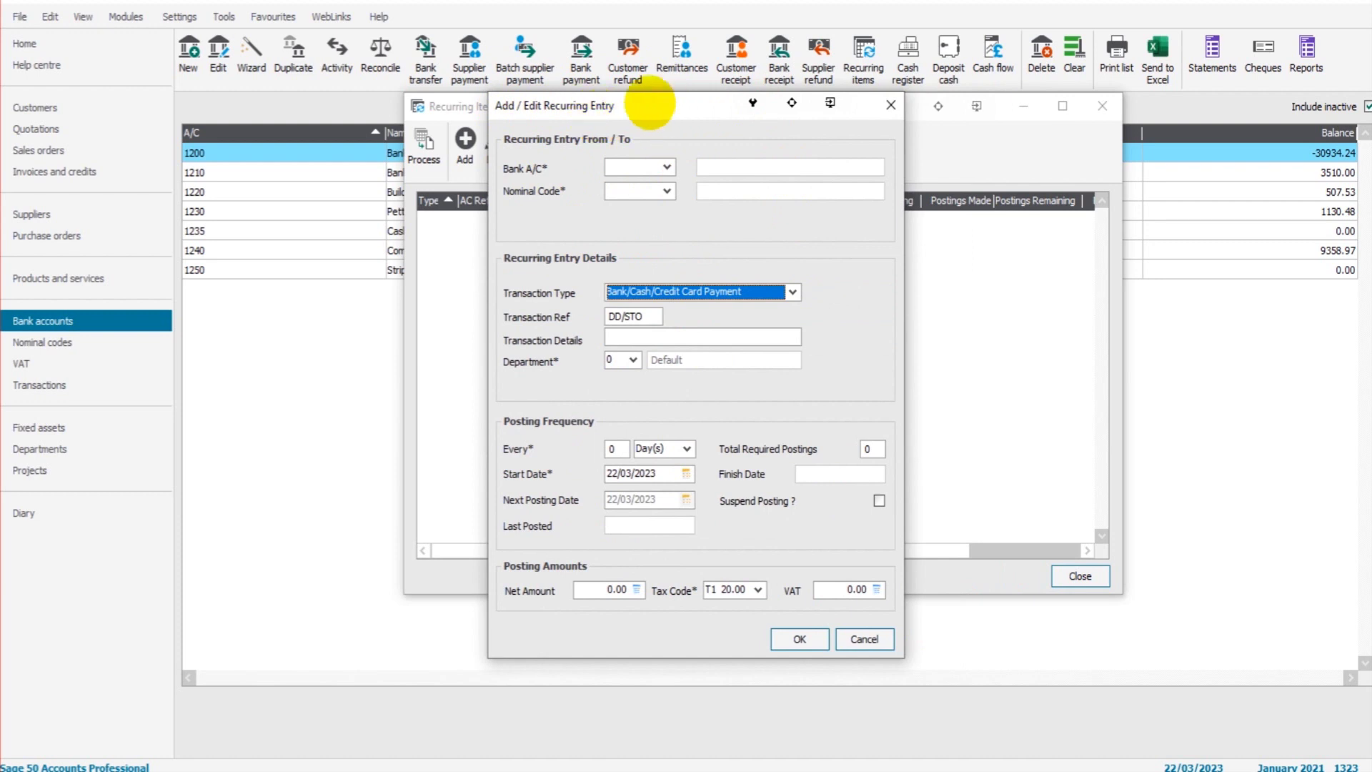
{"action": "left_click", "coordinate": [821, 292]}
{"action": "left_click", "coordinate": [792, 291]}
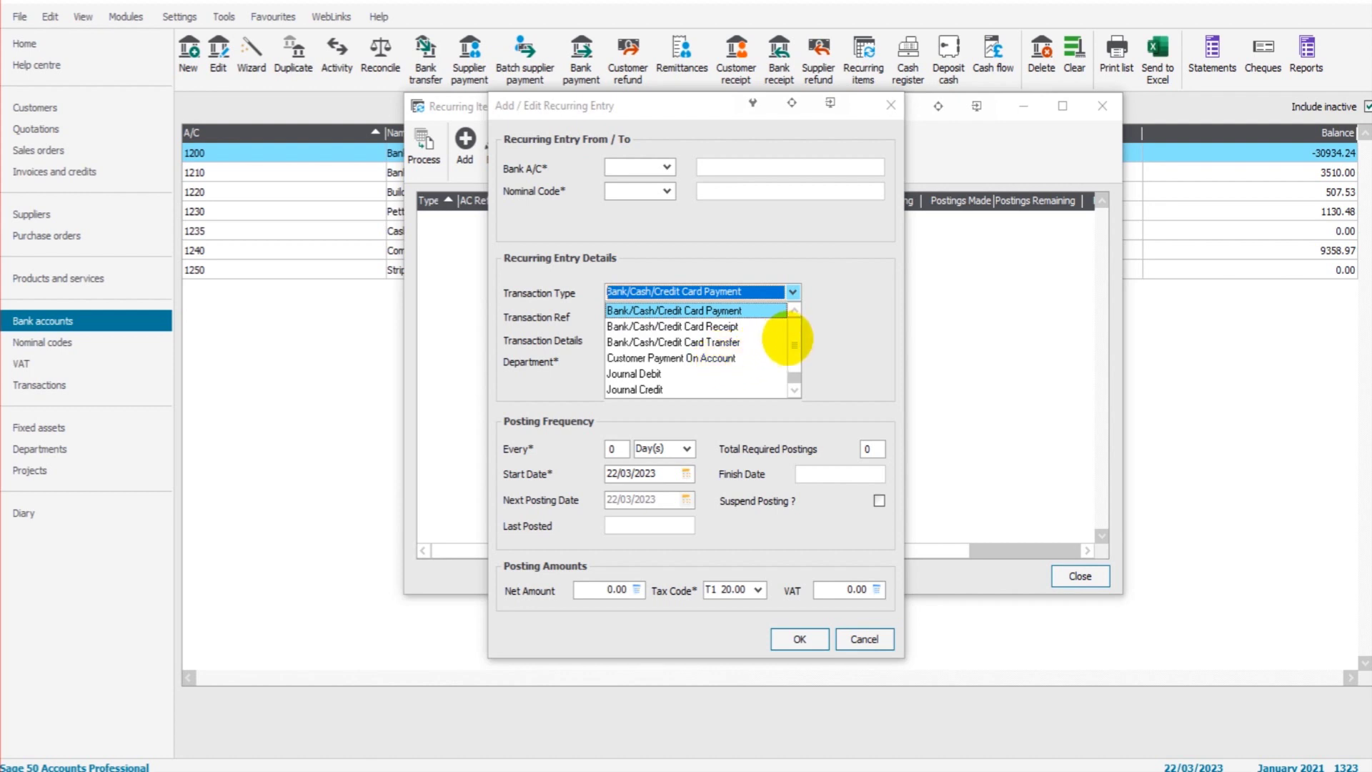
{"action": "scroll", "coordinate": [776, 390], "scroll_direction": "down", "scroll_amount": 1}
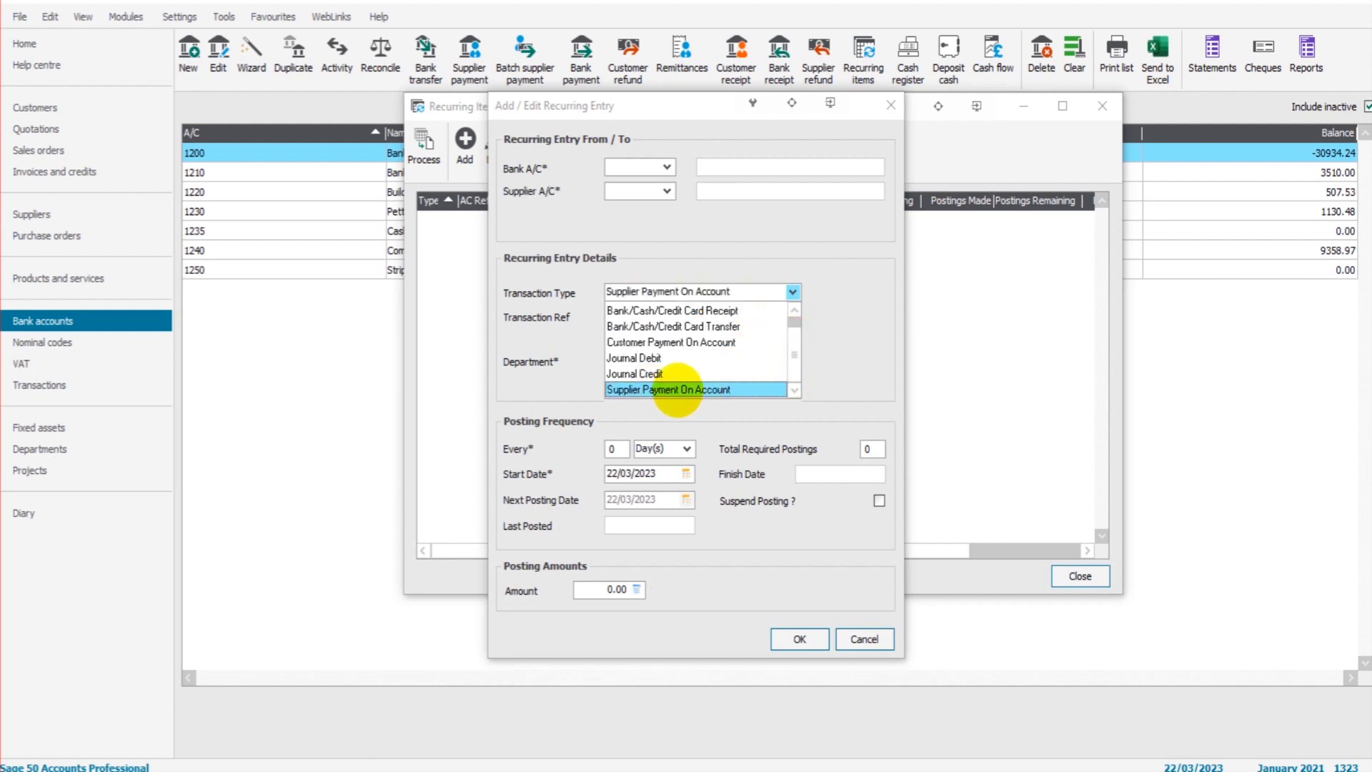
{"action": "scroll", "coordinate": [735, 350], "scroll_direction": "up", "scroll_amount": 3}
{"action": "scroll", "coordinate": [735, 350], "scroll_direction": "up", "scroll_amount": 3}
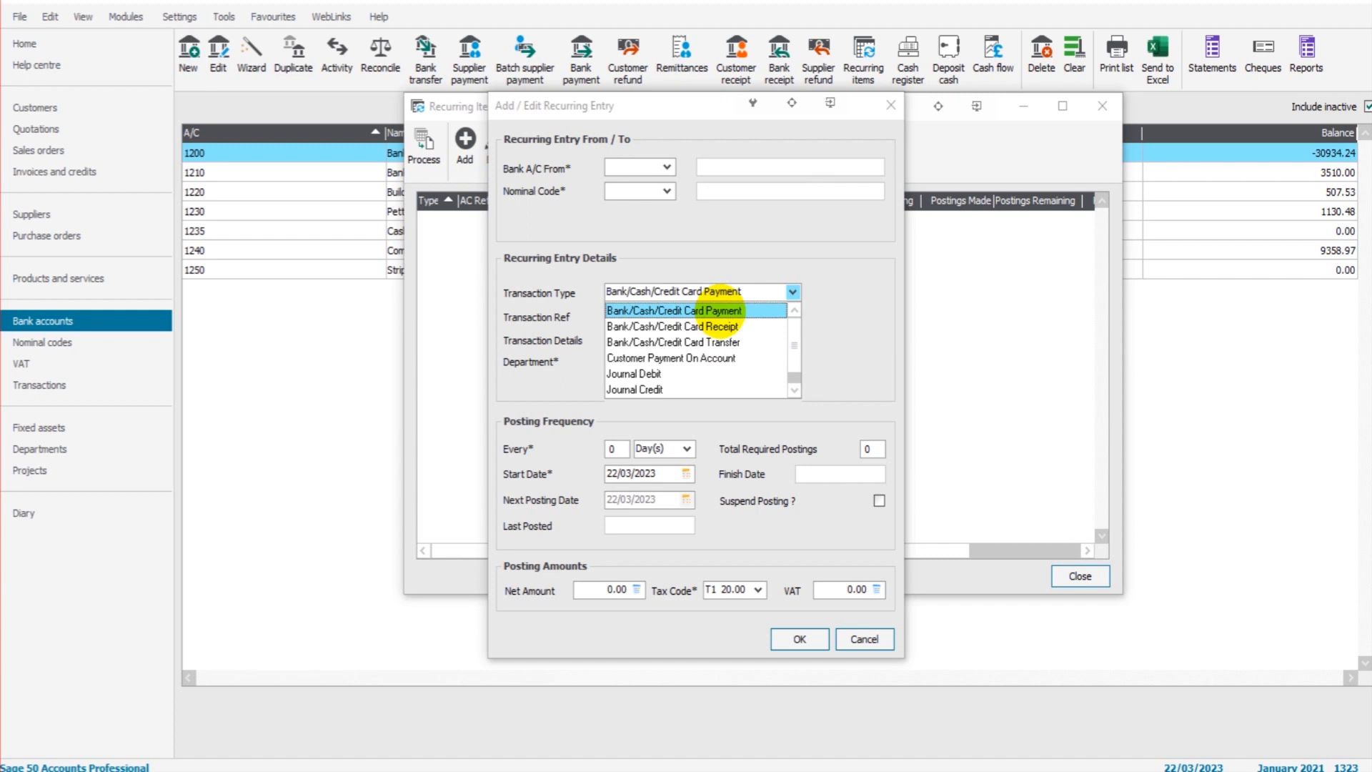
{"action": "scroll", "coordinate": [723, 315], "scroll_direction": "down", "scroll_amount": 6}
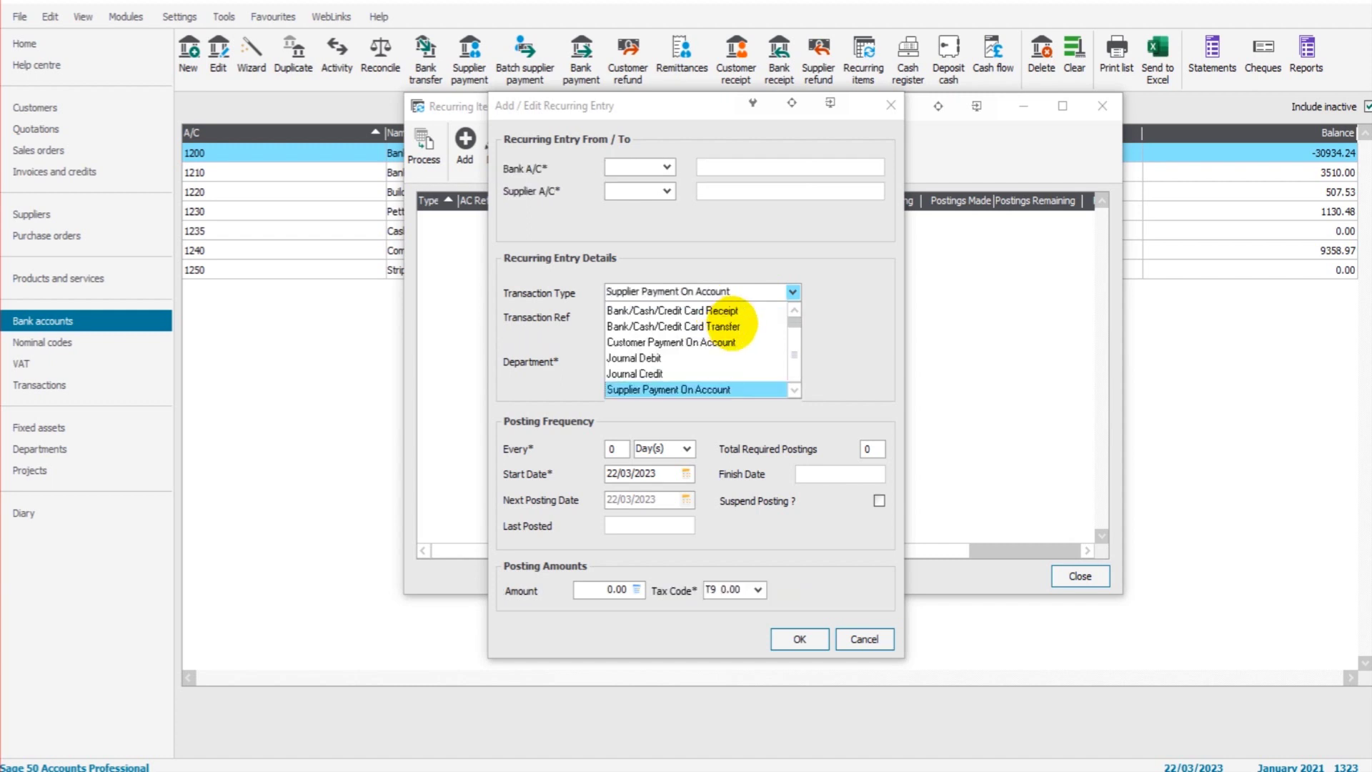
{"action": "scroll", "coordinate": [679, 373], "scroll_direction": "up", "scroll_amount": 6}
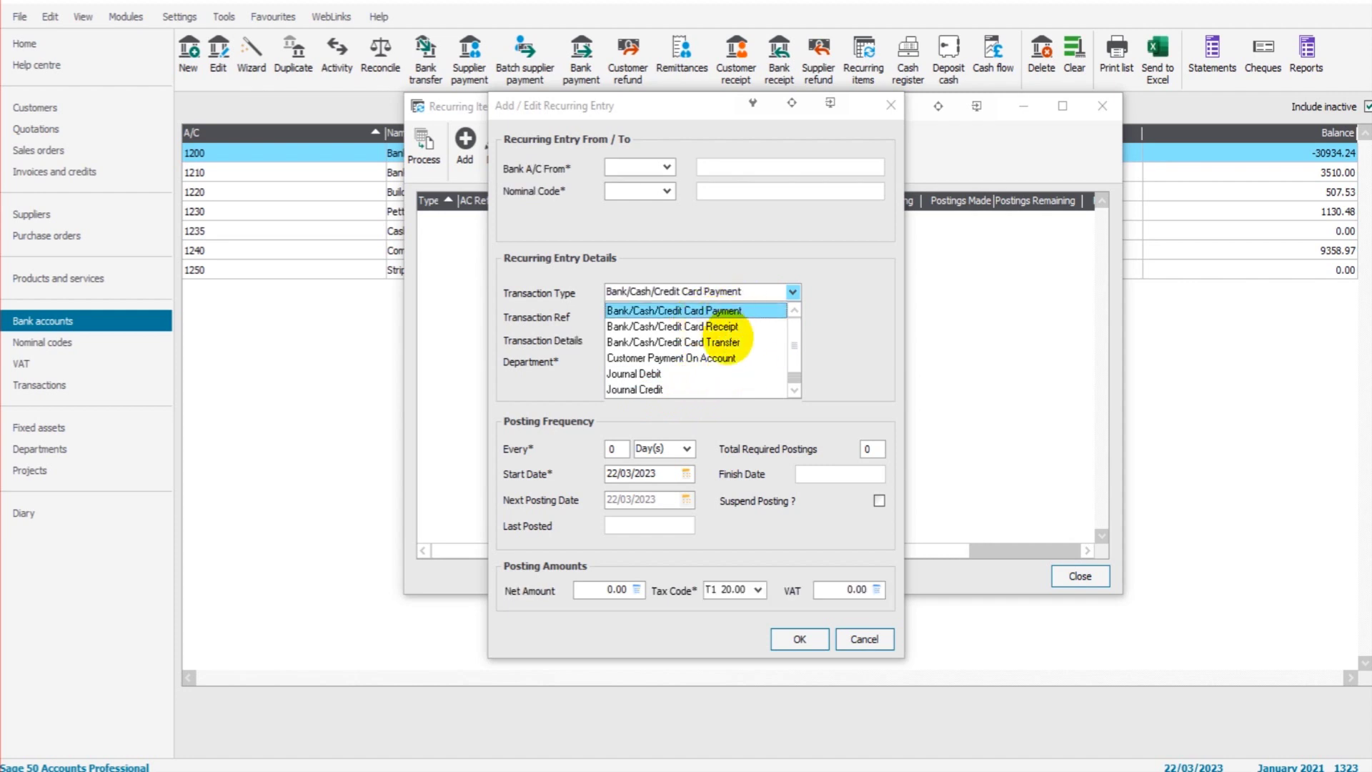
{"action": "scroll", "coordinate": [719, 327], "scroll_direction": "down", "scroll_amount": 2}
{"action": "scroll", "coordinate": [718, 327], "scroll_direction": "up", "scroll_amount": 2}
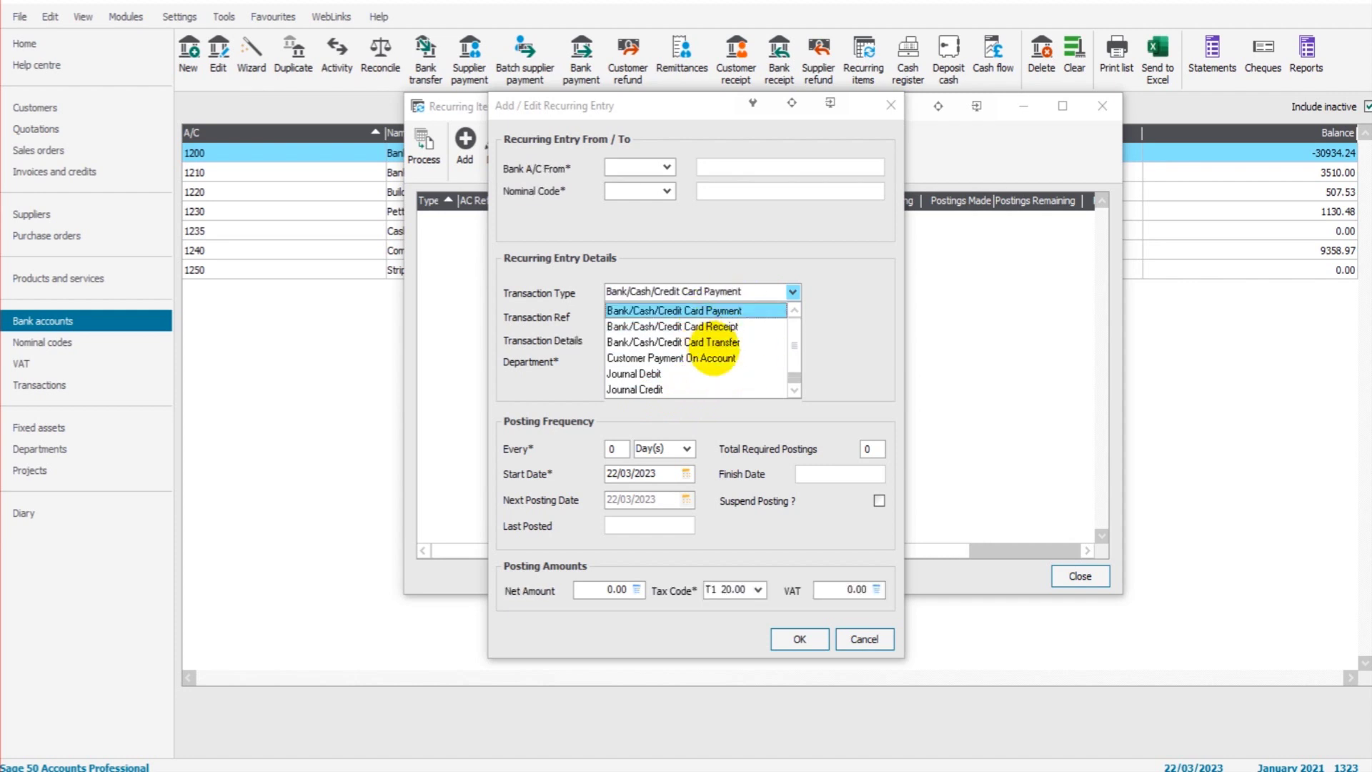
{"action": "scroll", "coordinate": [714, 358], "scroll_direction": "down", "scroll_amount": 2}
{"action": "scroll", "coordinate": [715, 355], "scroll_direction": "down", "scroll_amount": 4}
{"action": "scroll", "coordinate": [715, 355], "scroll_direction": "up", "scroll_amount": 6}
{"action": "key", "text": "Down"}
{"action": "key", "text": "Down"}
{"action": "key", "text": "Down"}
{"action": "key", "text": "Down"}
{"action": "key", "text": "Down"}
{"action": "key", "text": "Down"}
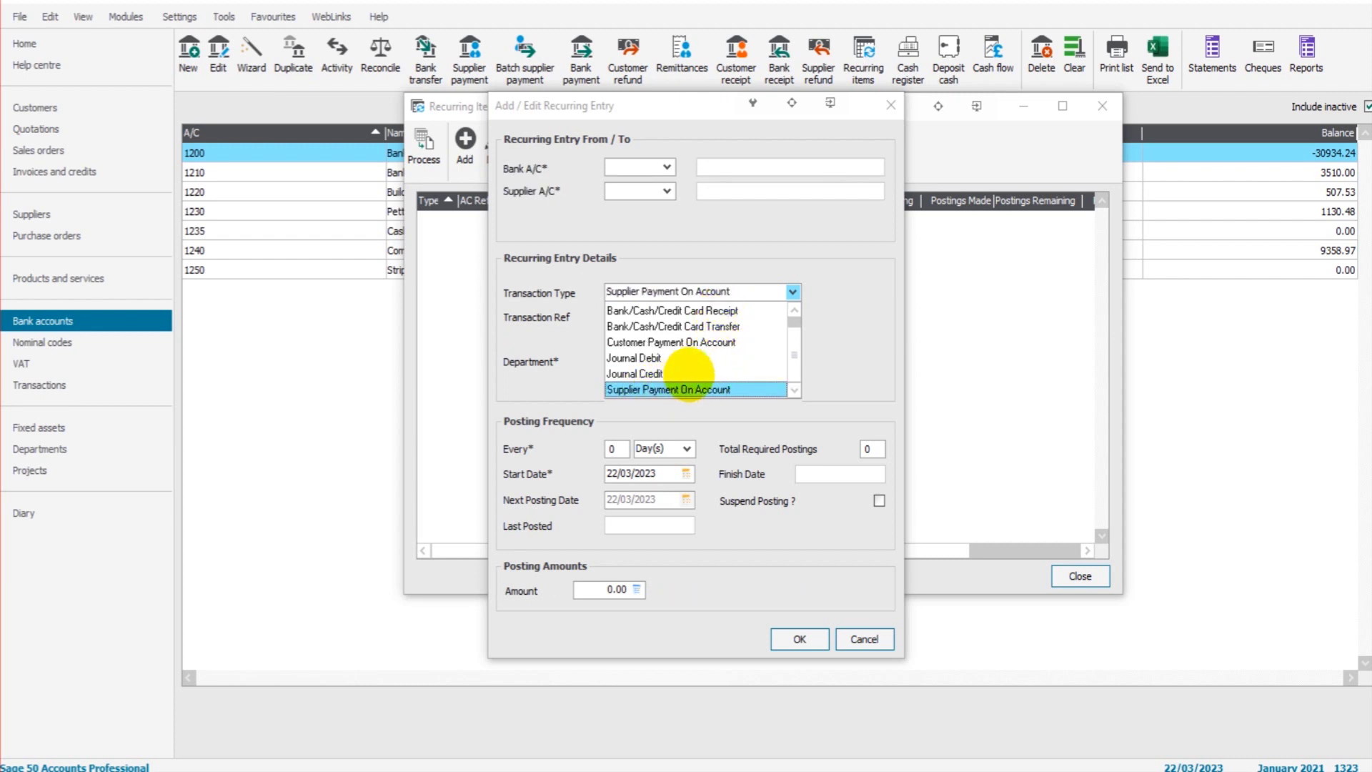
{"action": "left_click", "coordinate": [689, 372]}
{"action": "key", "text": "Home"}
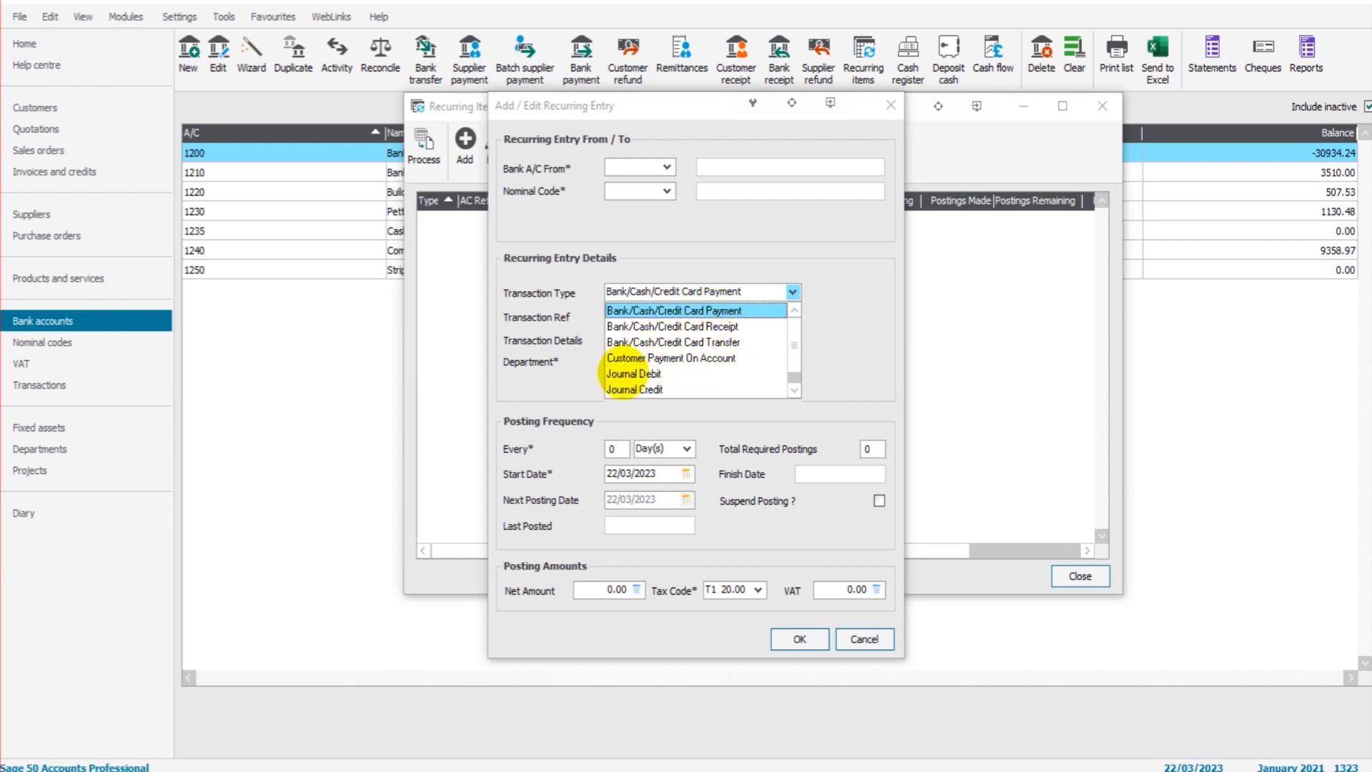
{"action": "key", "text": "Down"}
{"action": "key", "text": "Down"}
{"action": "key", "text": "Down"}
{"action": "key", "text": "Down"}
{"action": "key", "text": "Down"}
{"action": "key", "text": "Down"}
{"action": "key", "text": "Up"}
{"action": "key", "text": "Up"}
{"action": "key", "text": "Up"}
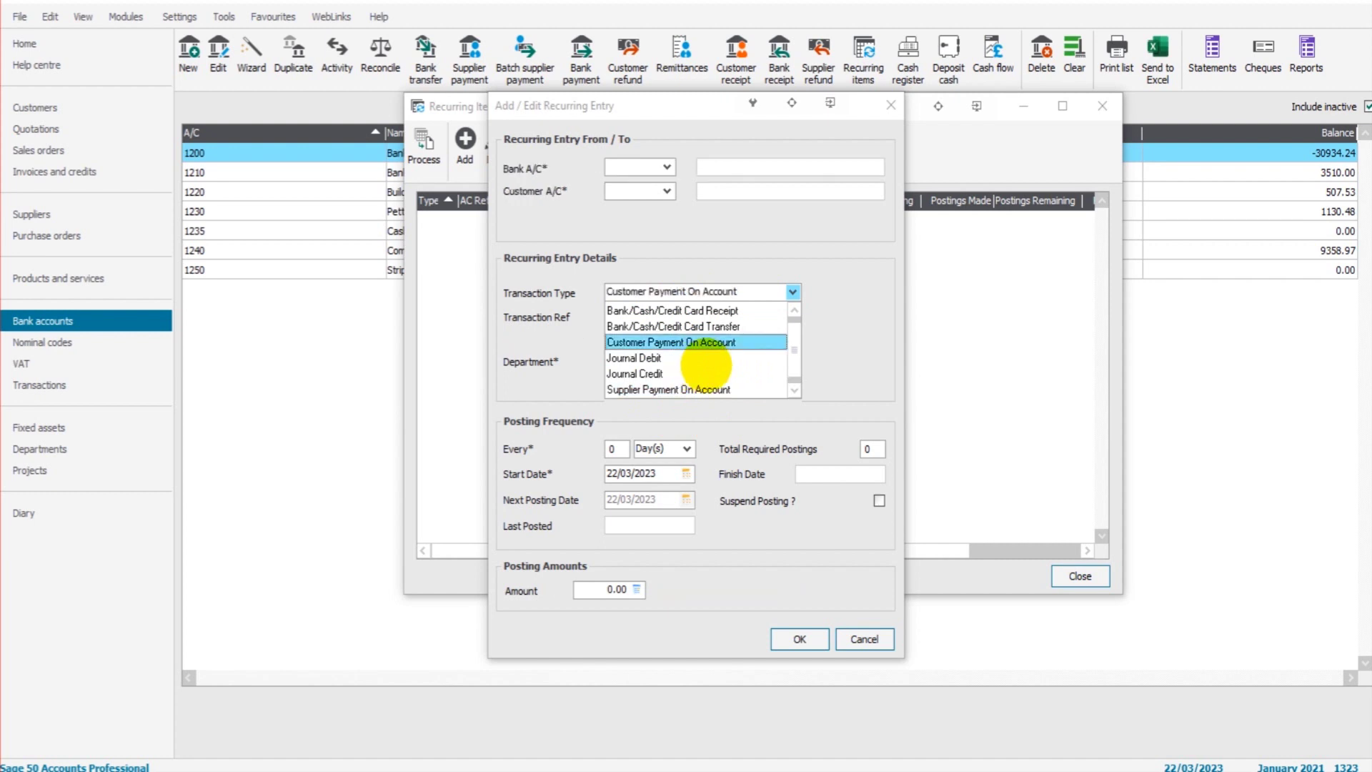
{"action": "key", "text": "Up"}
{"action": "key", "text": "Up"}
{"action": "key", "text": "Up"}
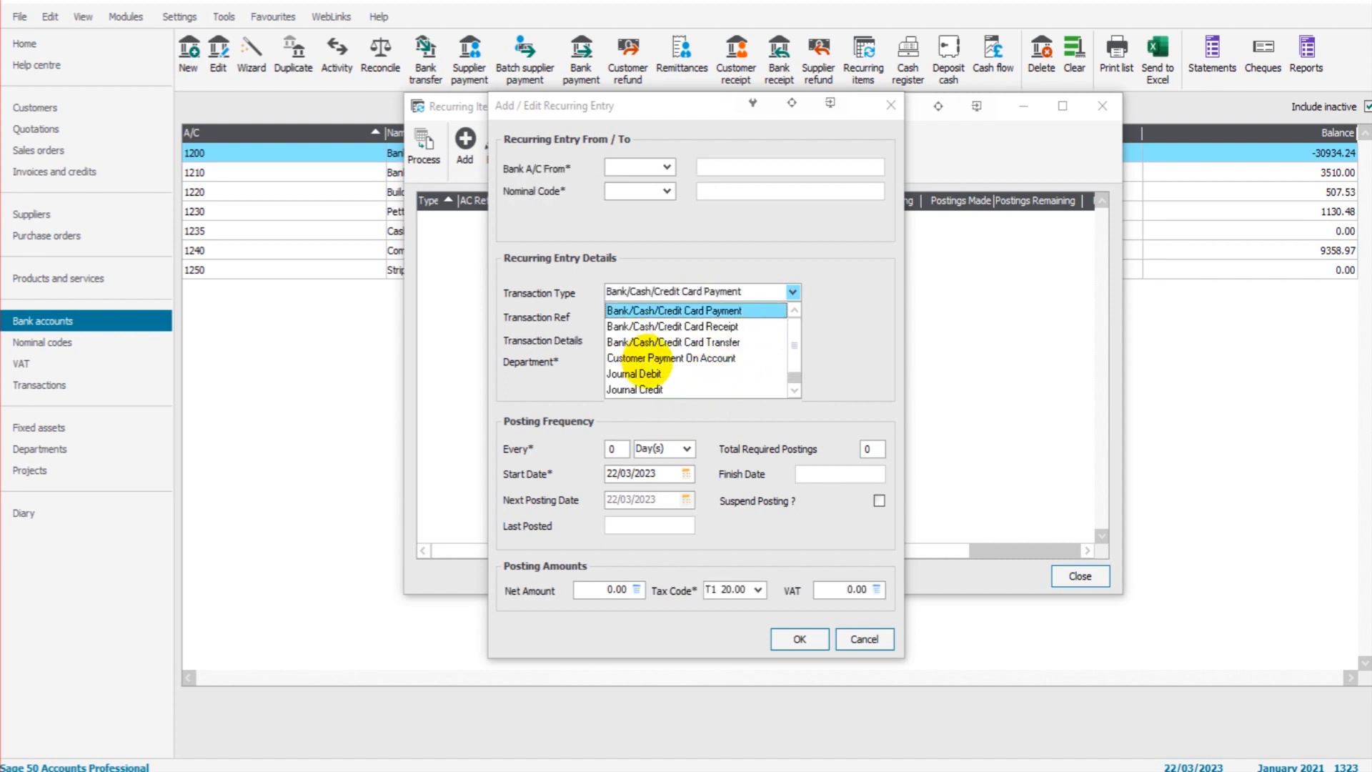
Step: Discard the unsaved recurring entry and close the Recurring Items list
{"action": "left_click", "coordinate": [895, 104]}
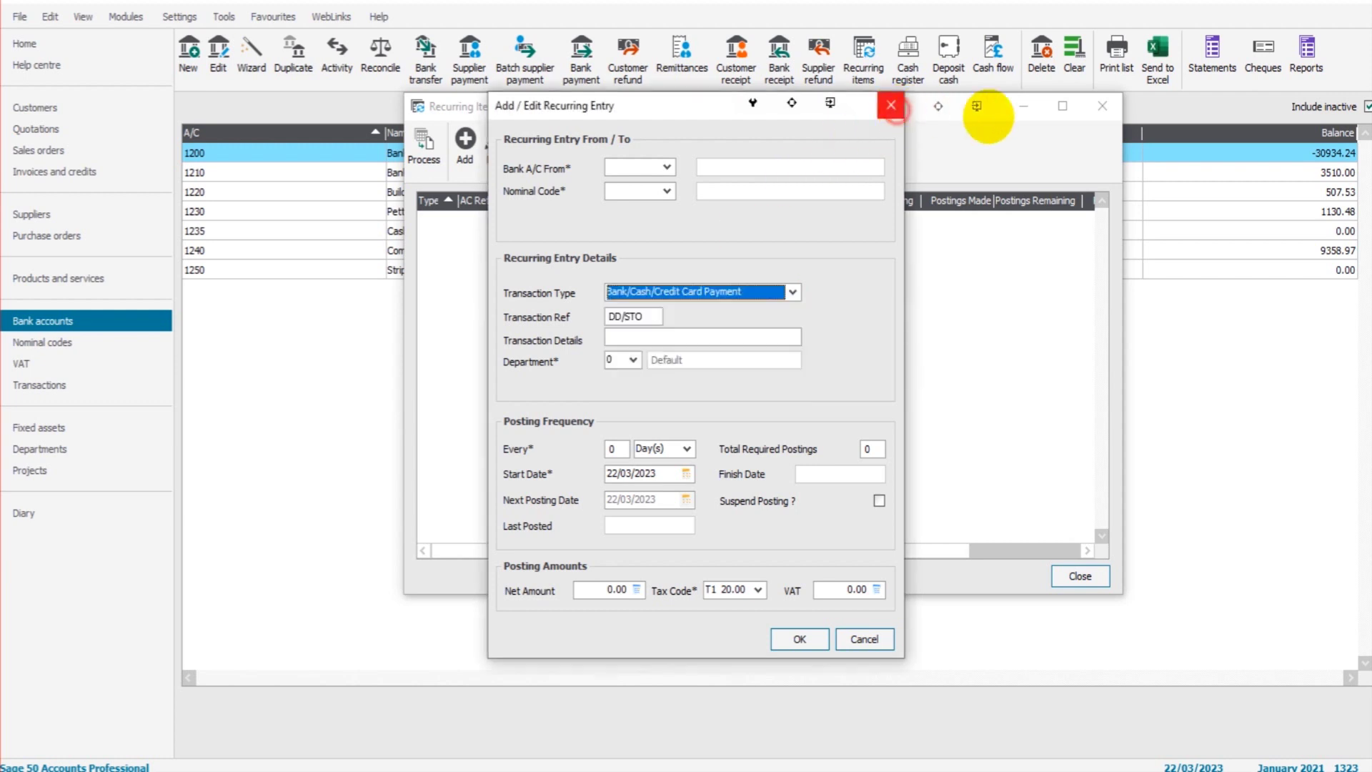
{"action": "left_click", "coordinate": [891, 104]}
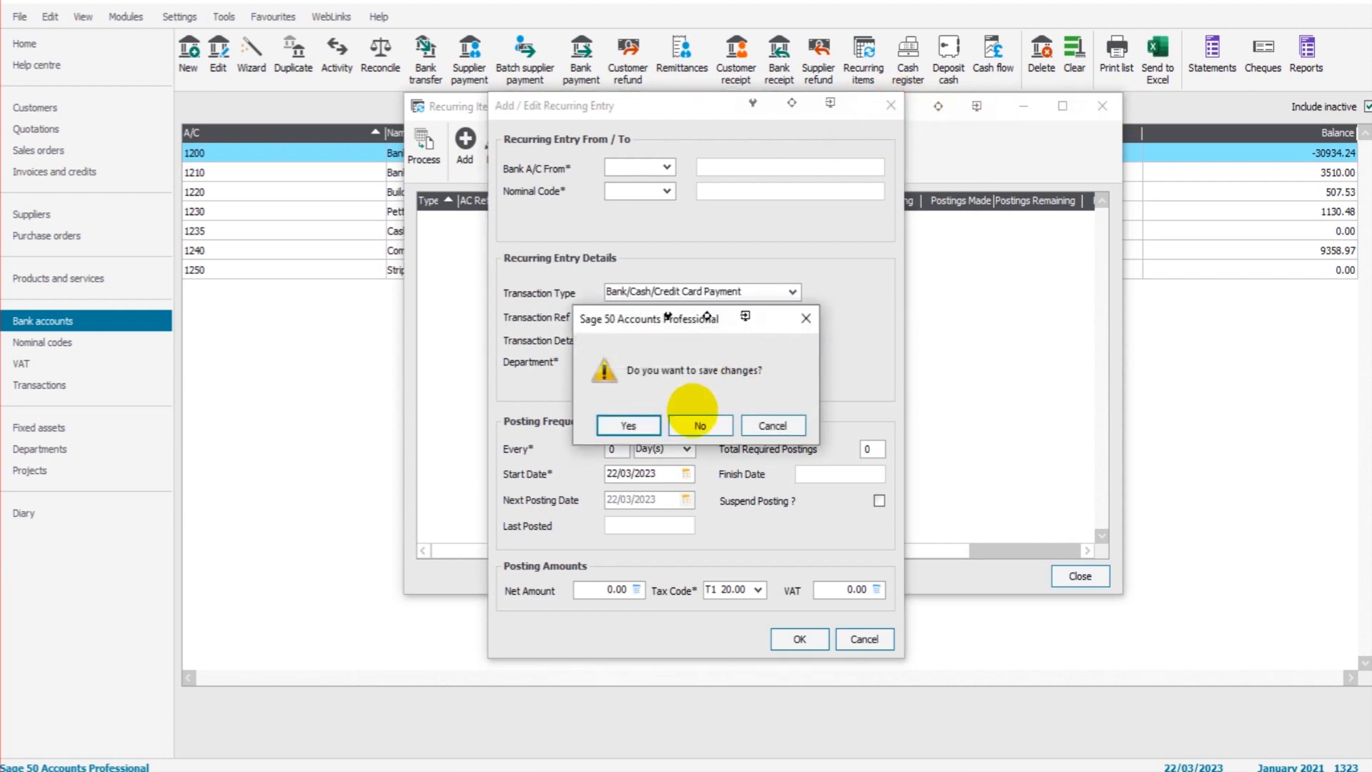
{"action": "left_click", "coordinate": [701, 423]}
{"action": "left_click", "coordinate": [1100, 107]}
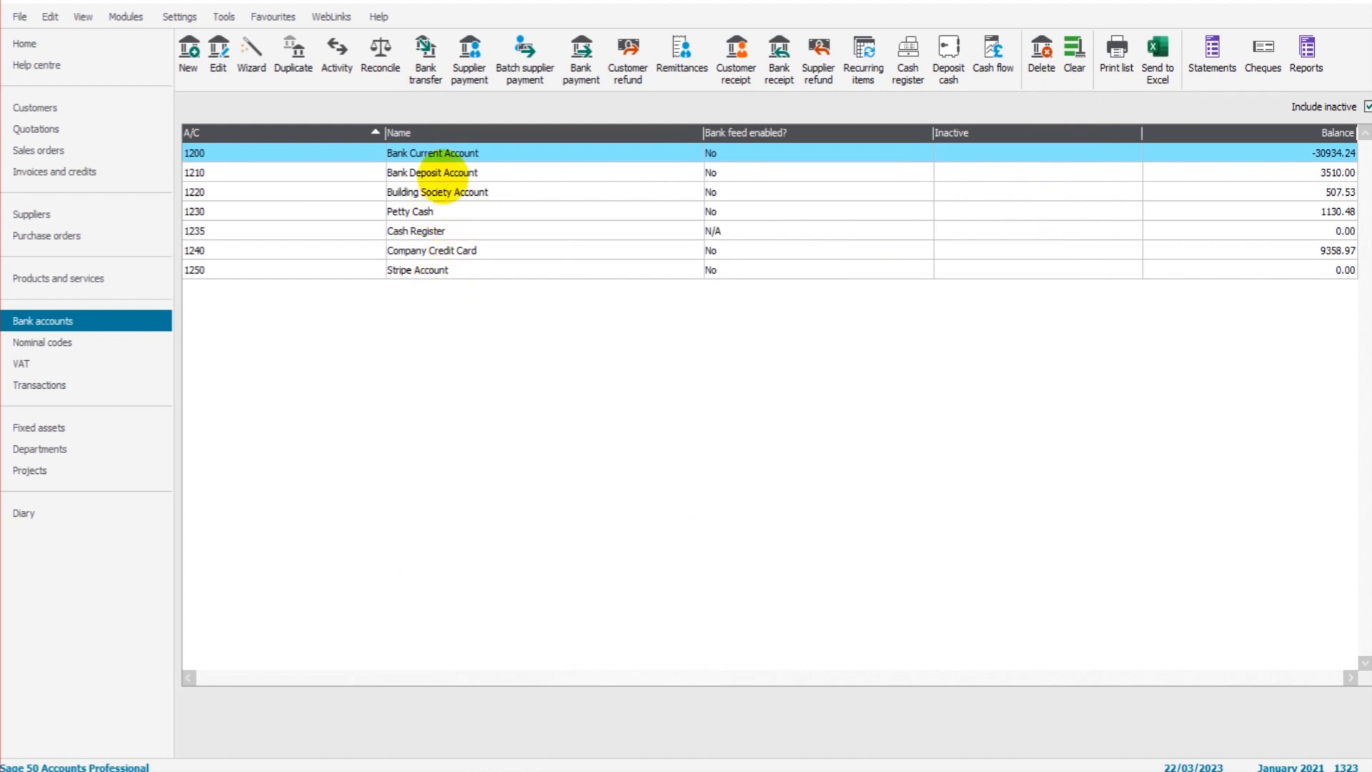
Step: Select accounts in the bank list, then open and close an empty Bank Transfer form
{"action": "left_click", "coordinate": [449, 170]}
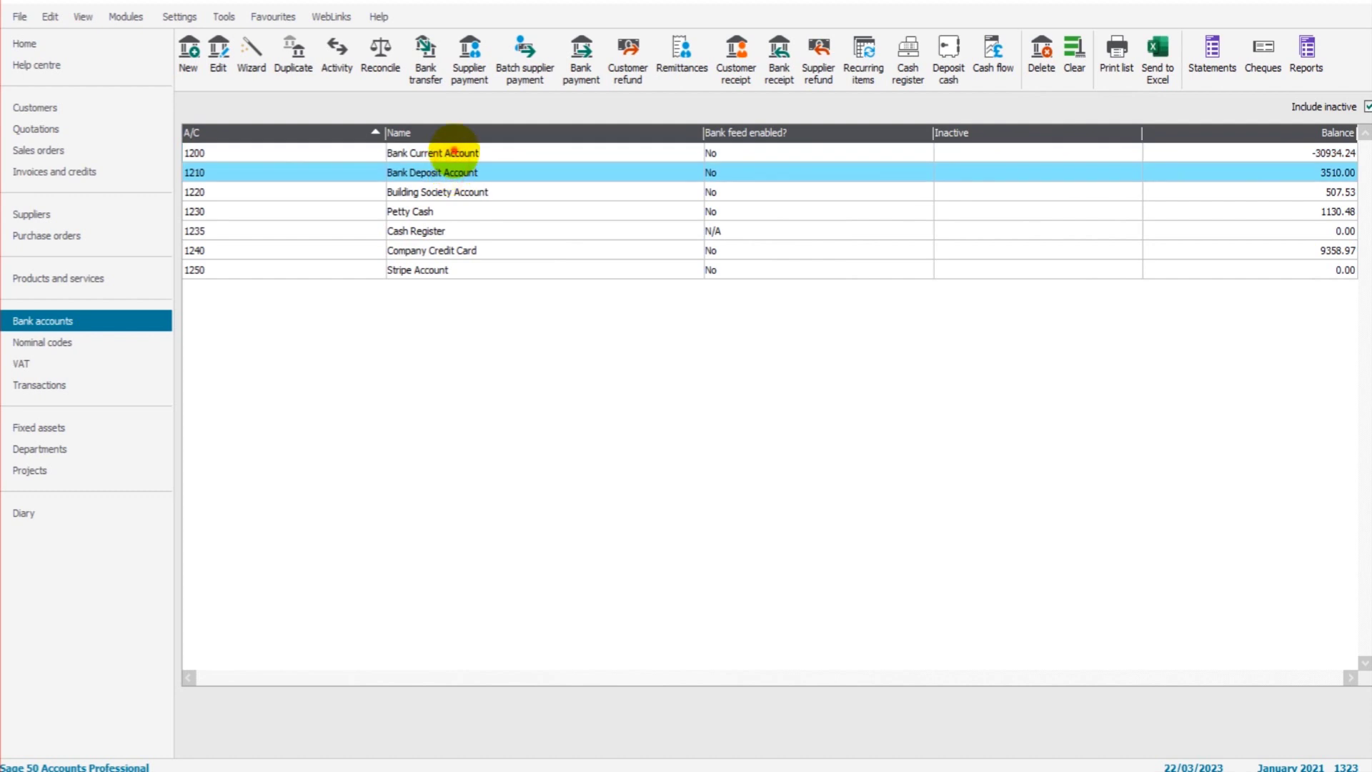
{"action": "left_click", "coordinate": [454, 154]}
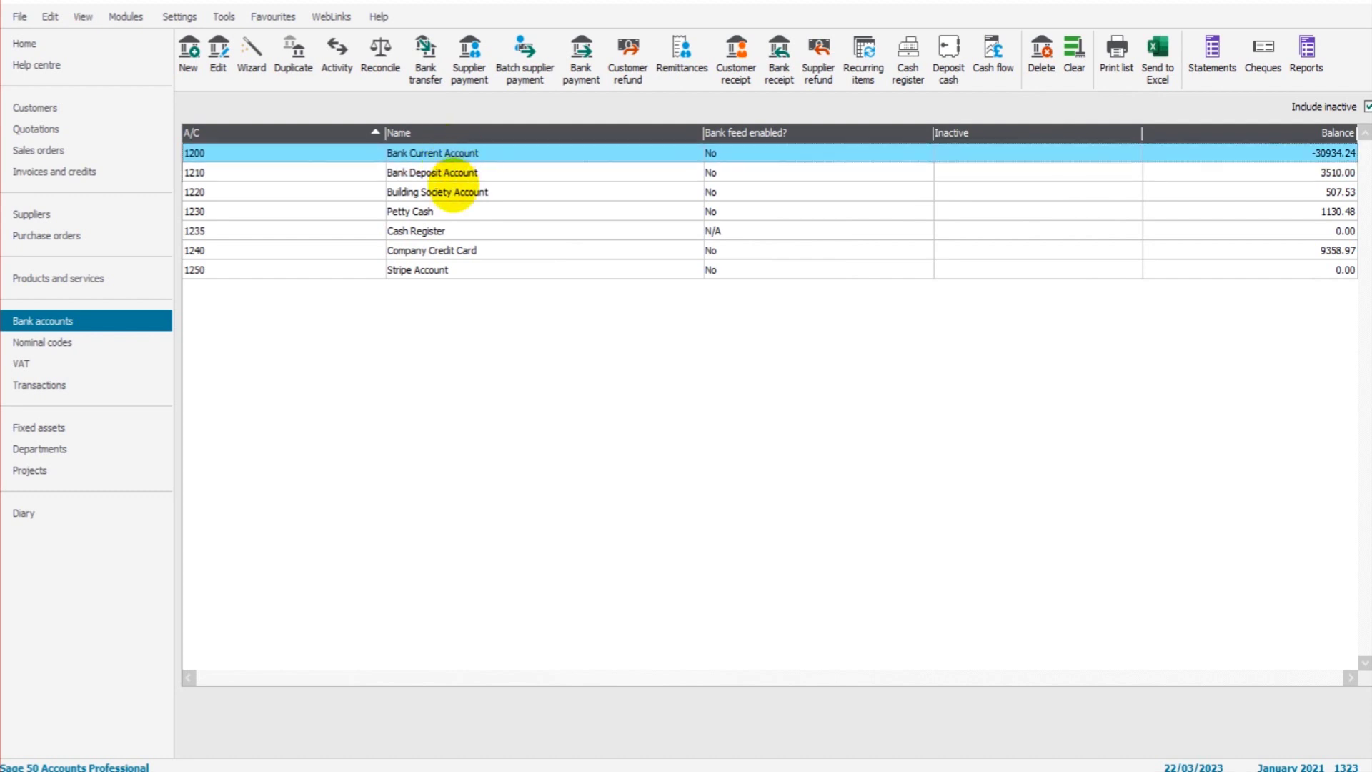
{"action": "left_click", "coordinate": [450, 190]}
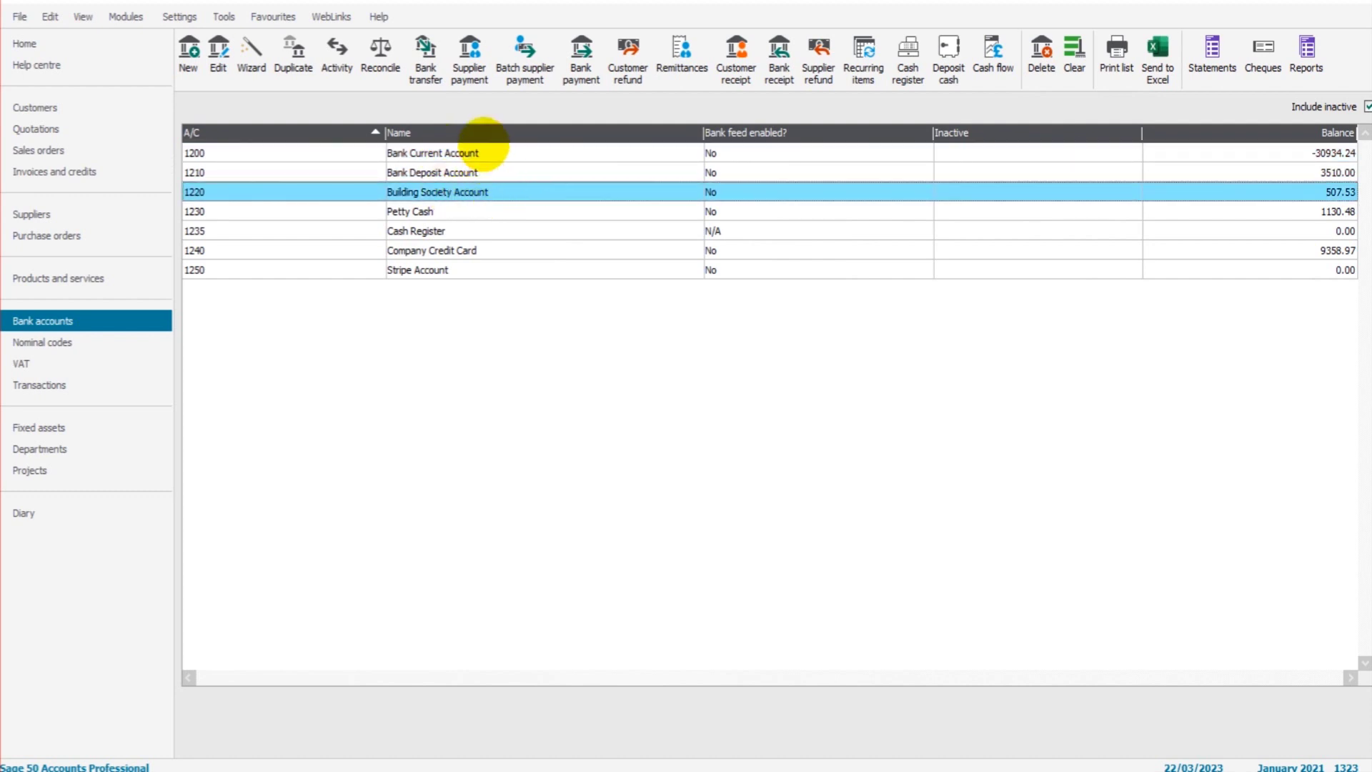
{"action": "left_click", "coordinate": [486, 151]}
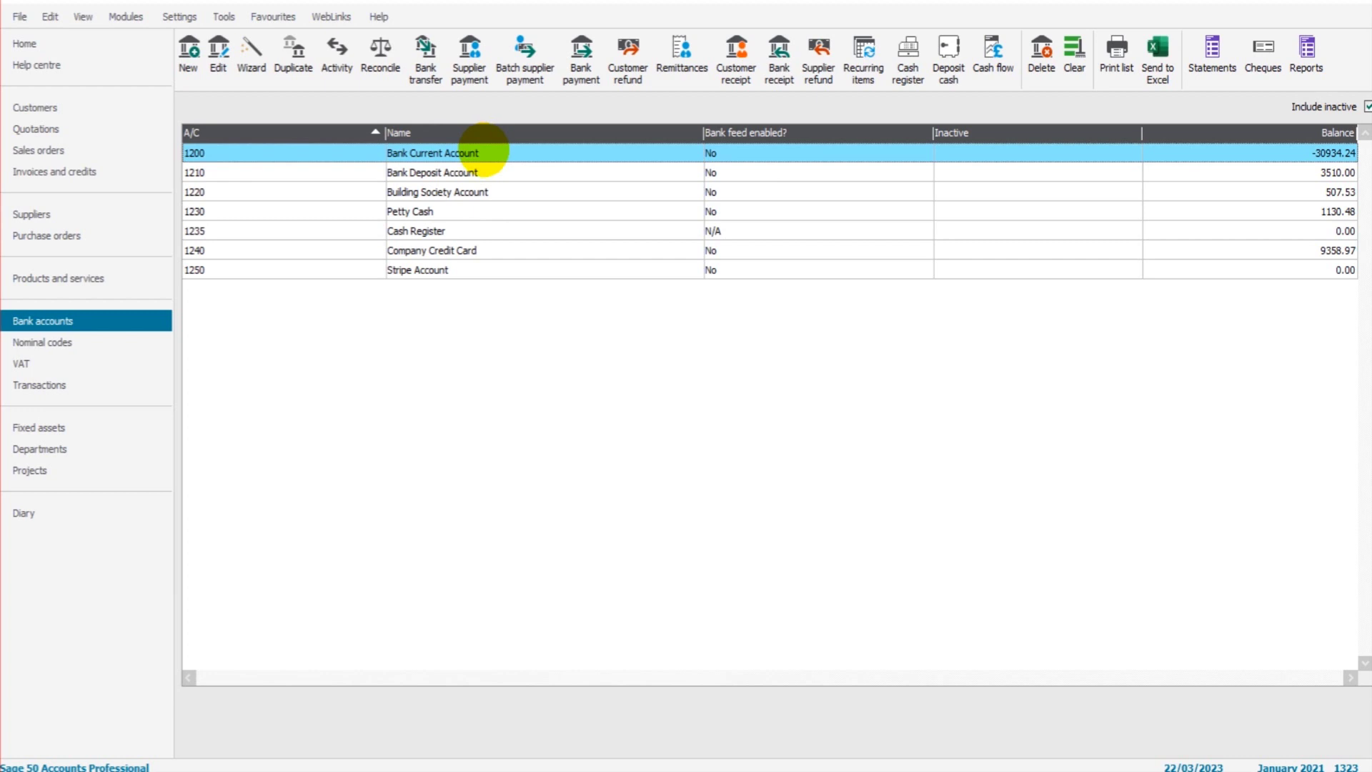
{"action": "left_click", "coordinate": [458, 192]}
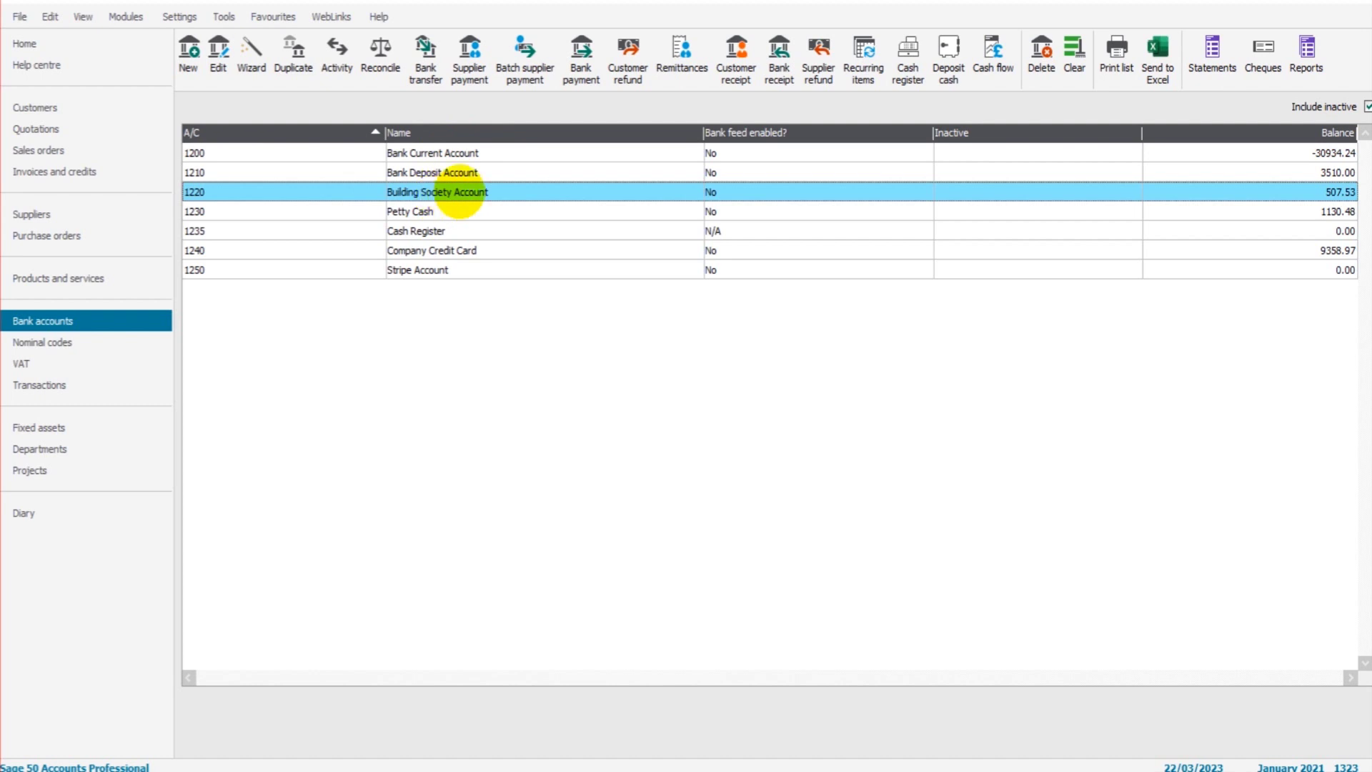
{"action": "left_click", "coordinate": [451, 153]}
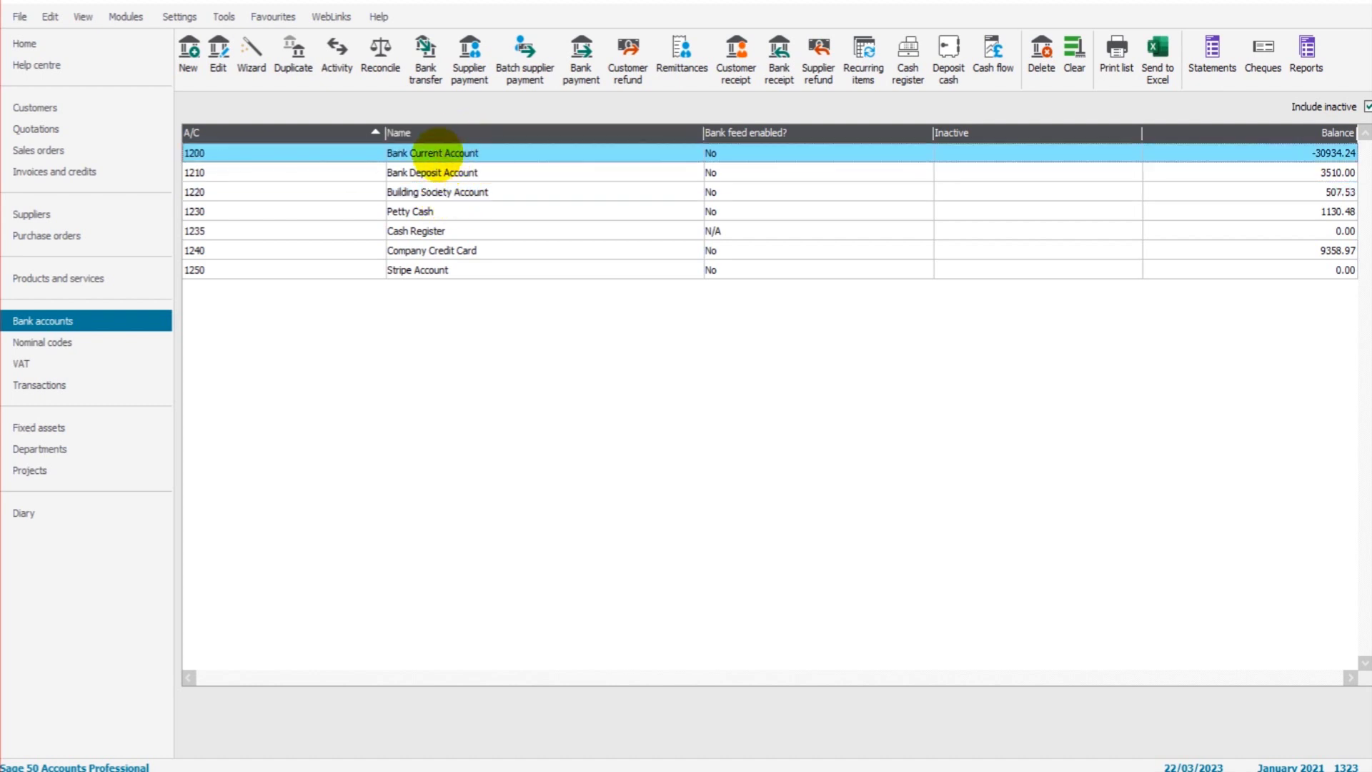
{"action": "left_click", "coordinate": [425, 53]}
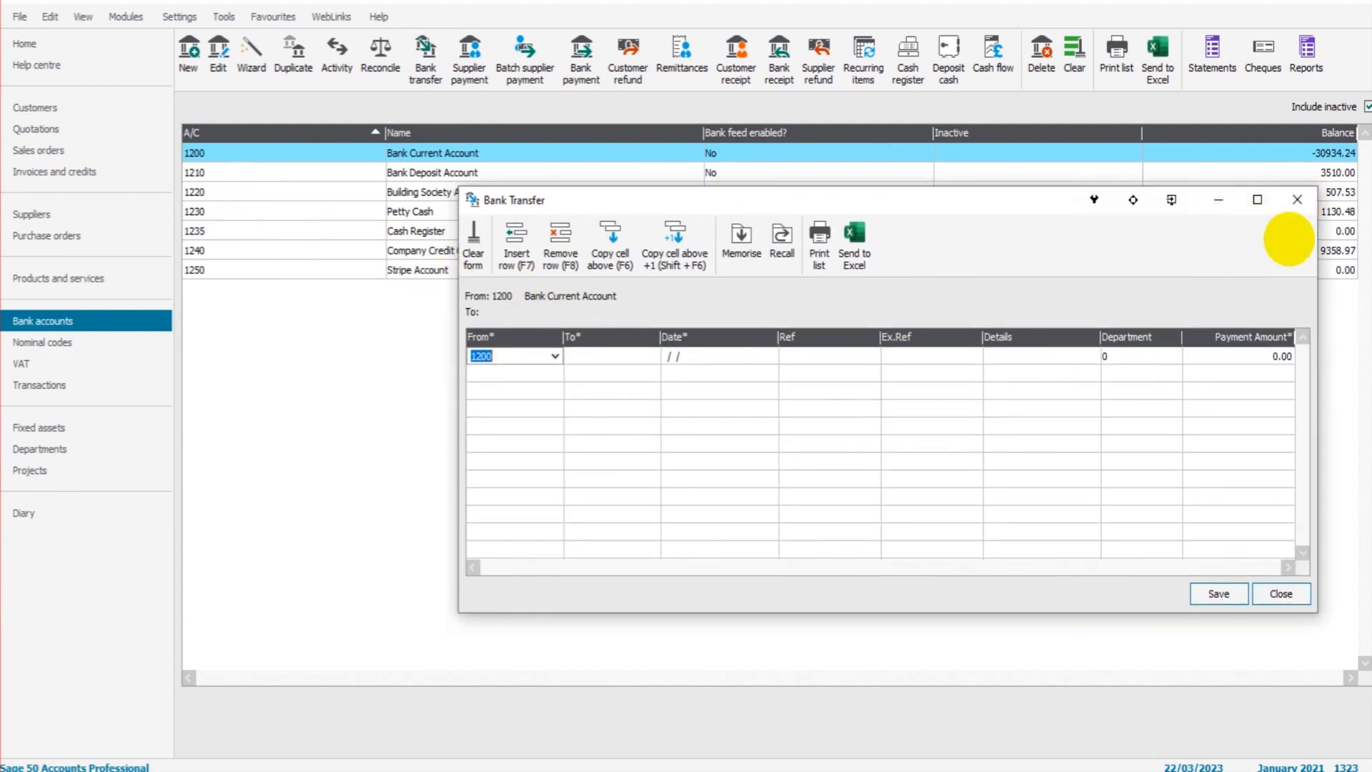
{"action": "left_click", "coordinate": [1298, 200]}
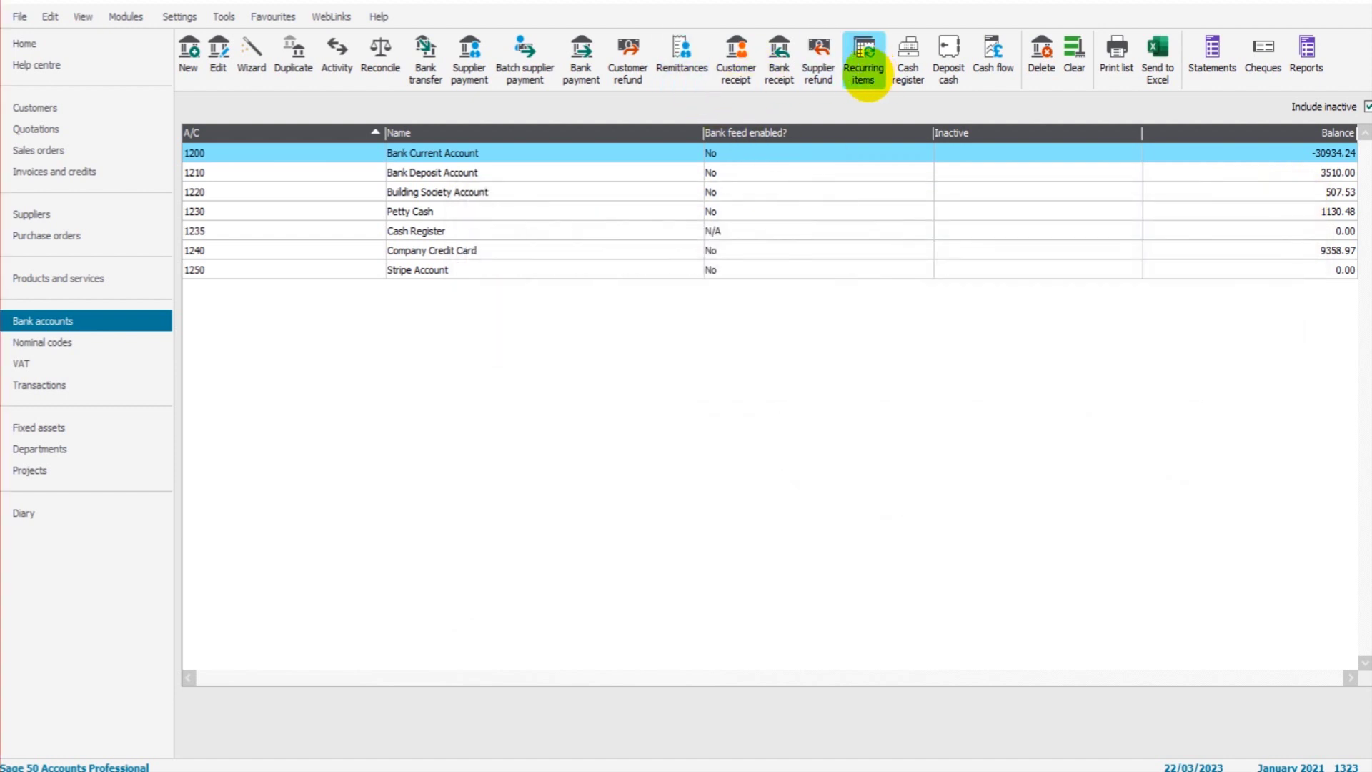
Step: Start a new recurring entry of type Bank/Cash/Credit Card Transfer
{"action": "left_click", "coordinate": [864, 68]}
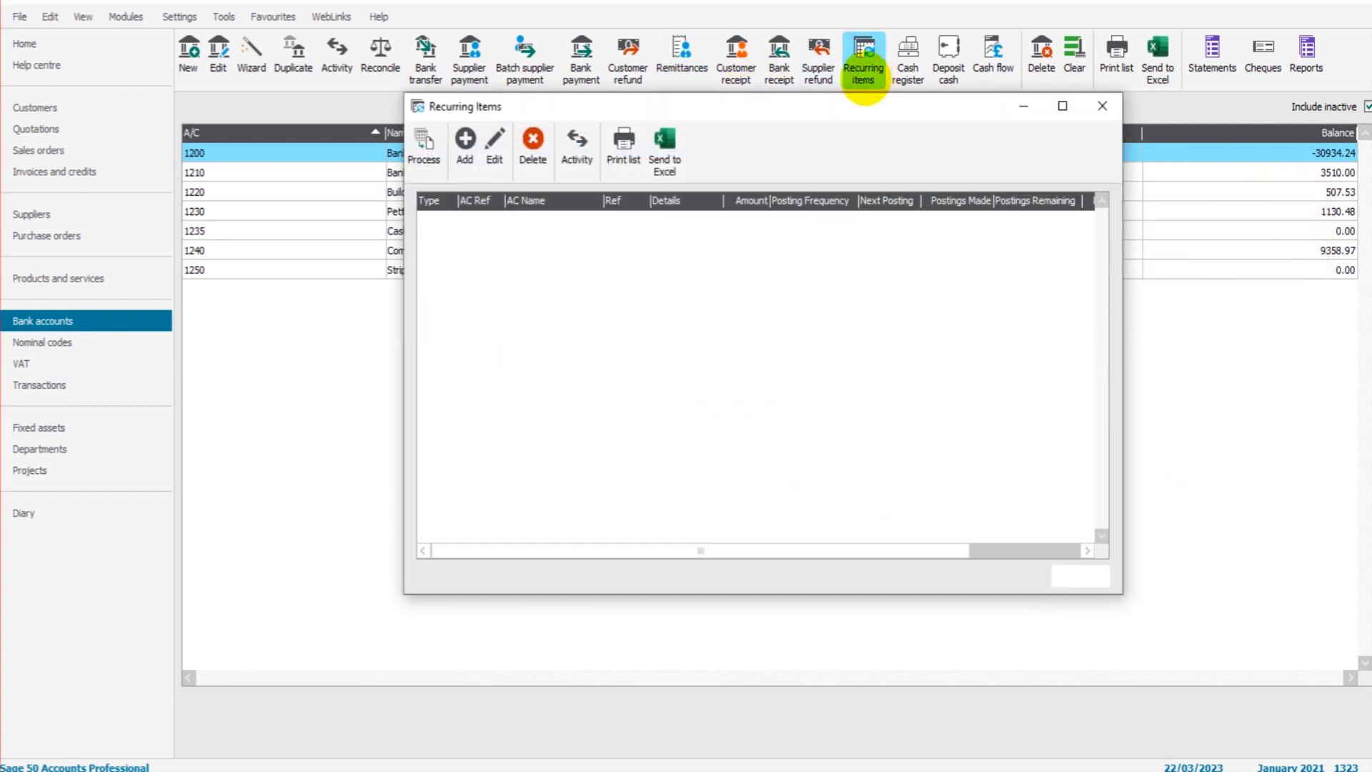
{"action": "left_click", "coordinate": [465, 147]}
{"action": "left_click", "coordinate": [786, 312]}
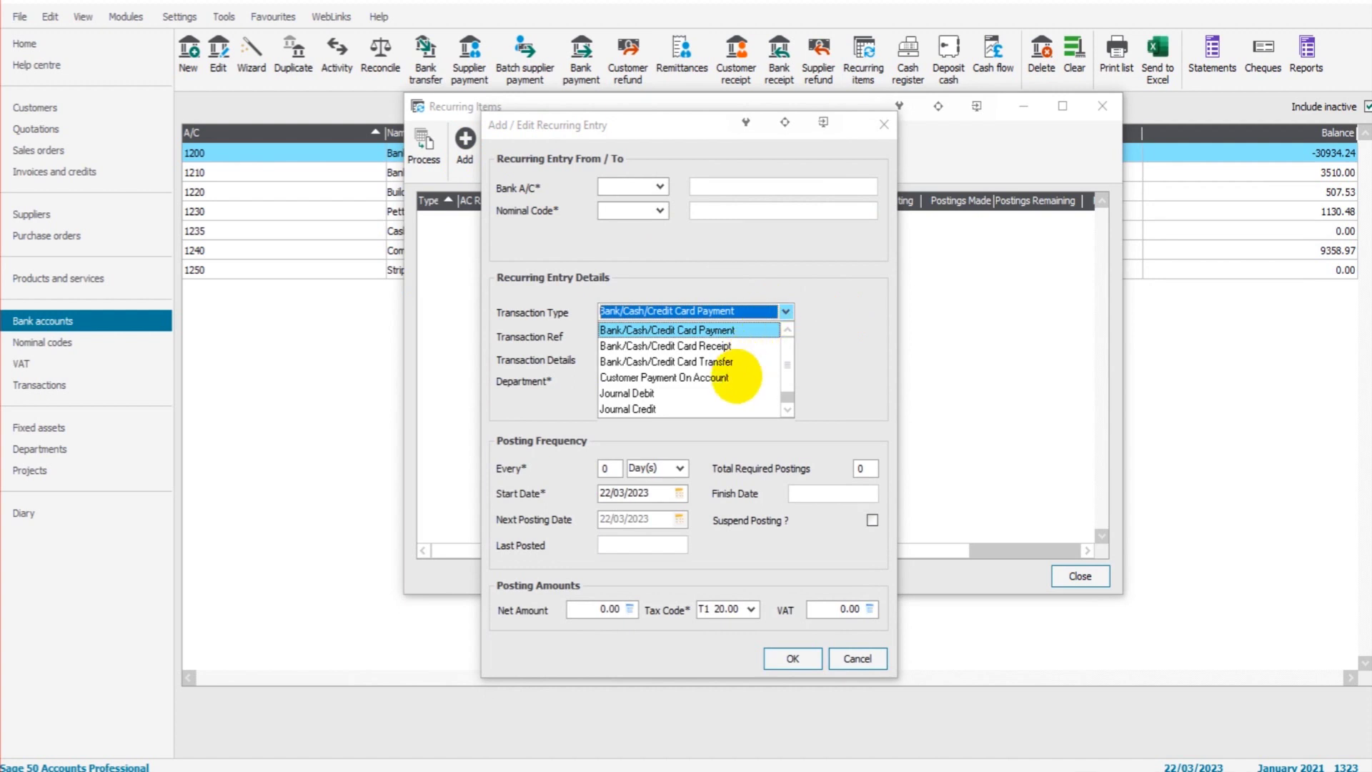
{"action": "left_click", "coordinate": [732, 361]}
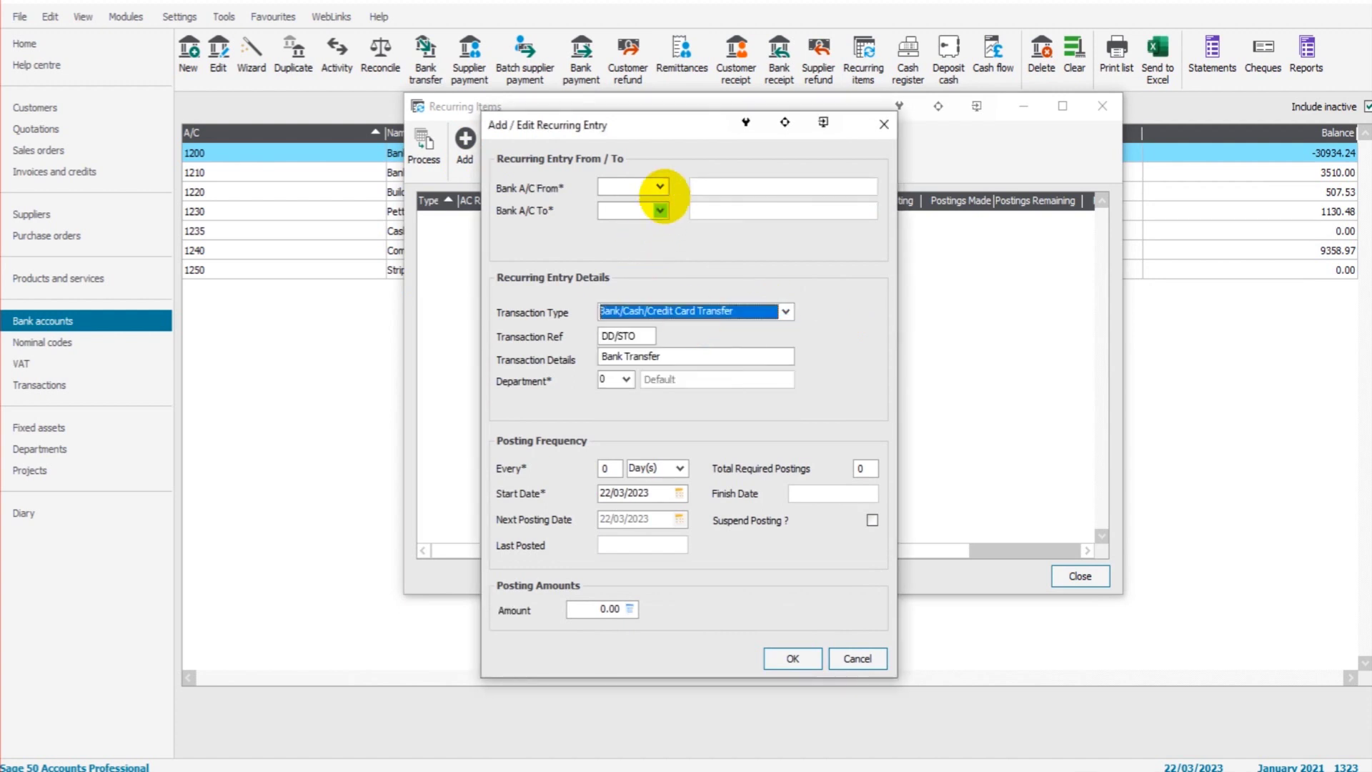
Step: Set the transfer from 1200 Bank Current Account to 1220 Building Society Account
{"action": "left_click", "coordinate": [660, 187]}
{"action": "double_click", "coordinate": [765, 260]}
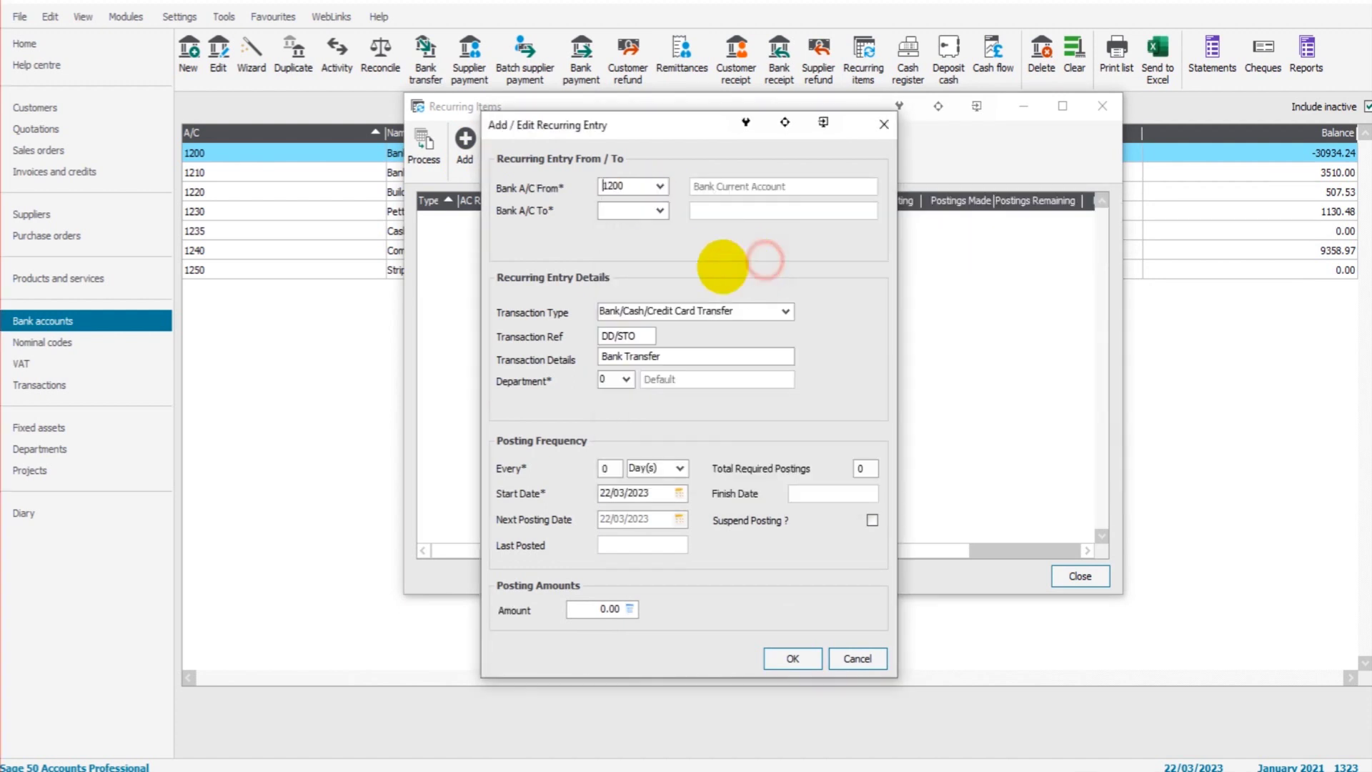
{"action": "left_click", "coordinate": [662, 210]}
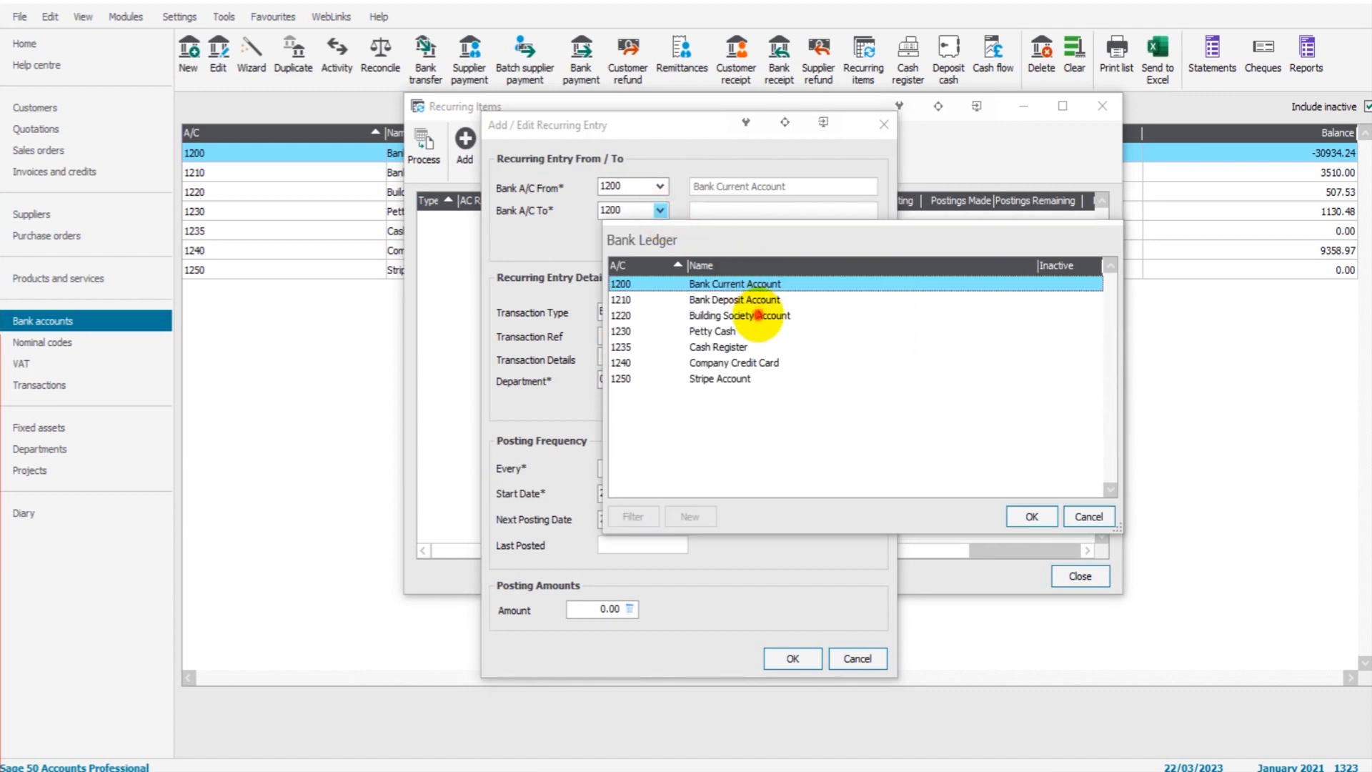
{"action": "double_click", "coordinate": [757, 279]}
{"action": "left_click", "coordinate": [821, 446]}
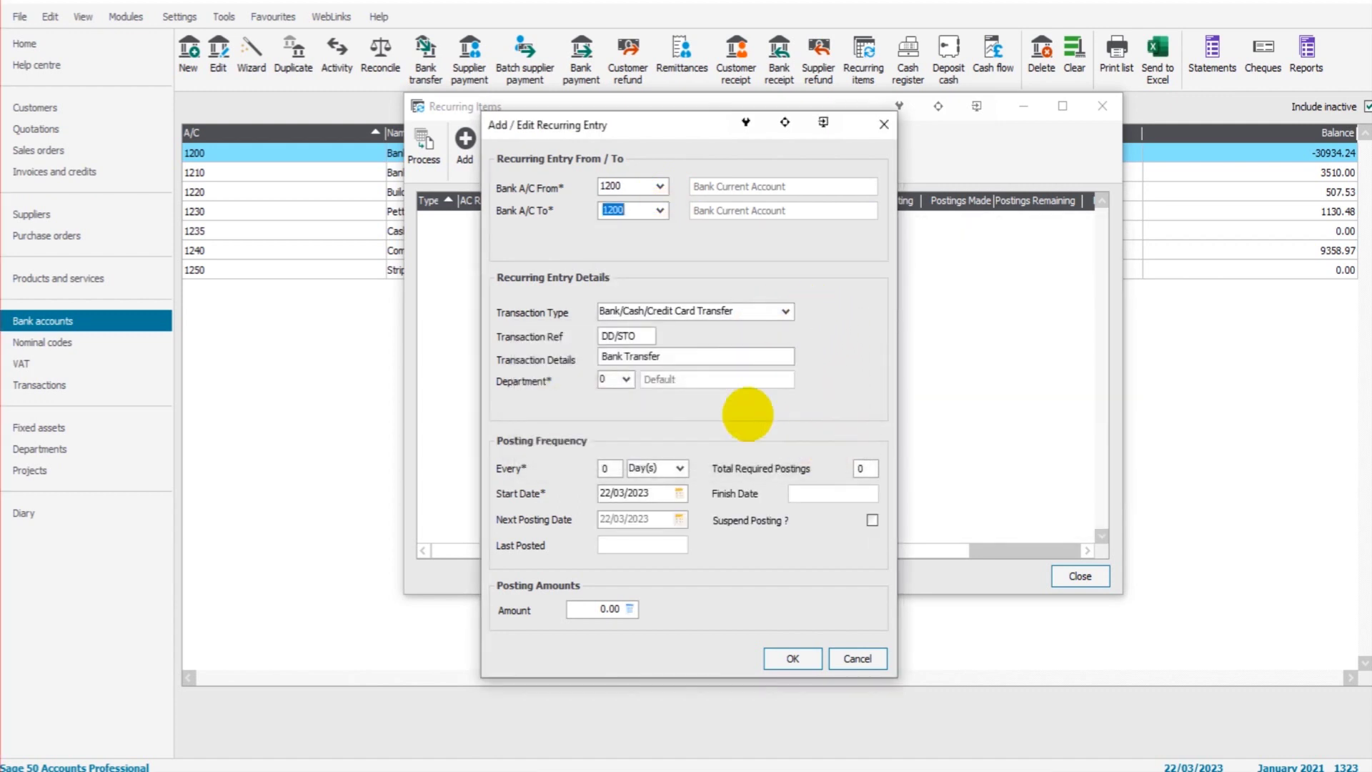
{"action": "left_click", "coordinate": [660, 211]}
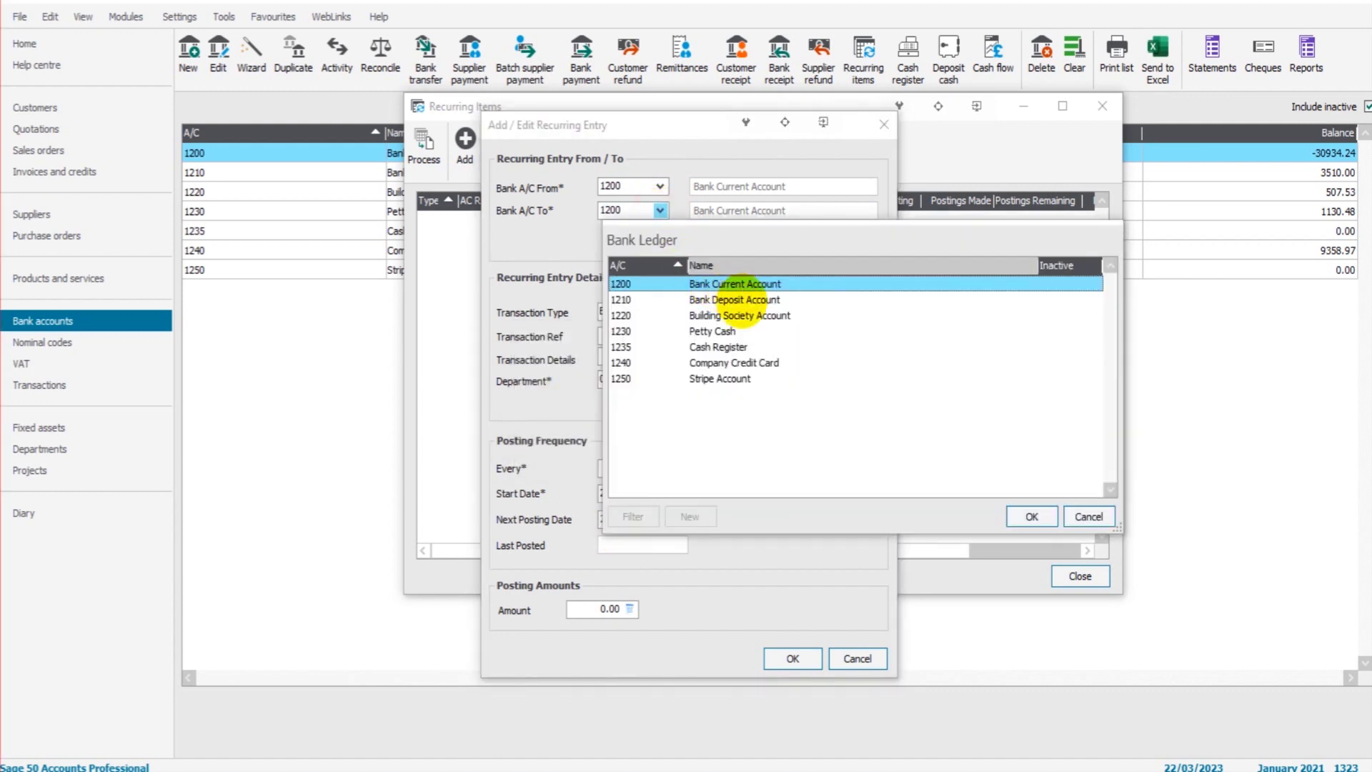
{"action": "left_click", "coordinate": [751, 315]}
{"action": "left_click", "coordinate": [1033, 516]}
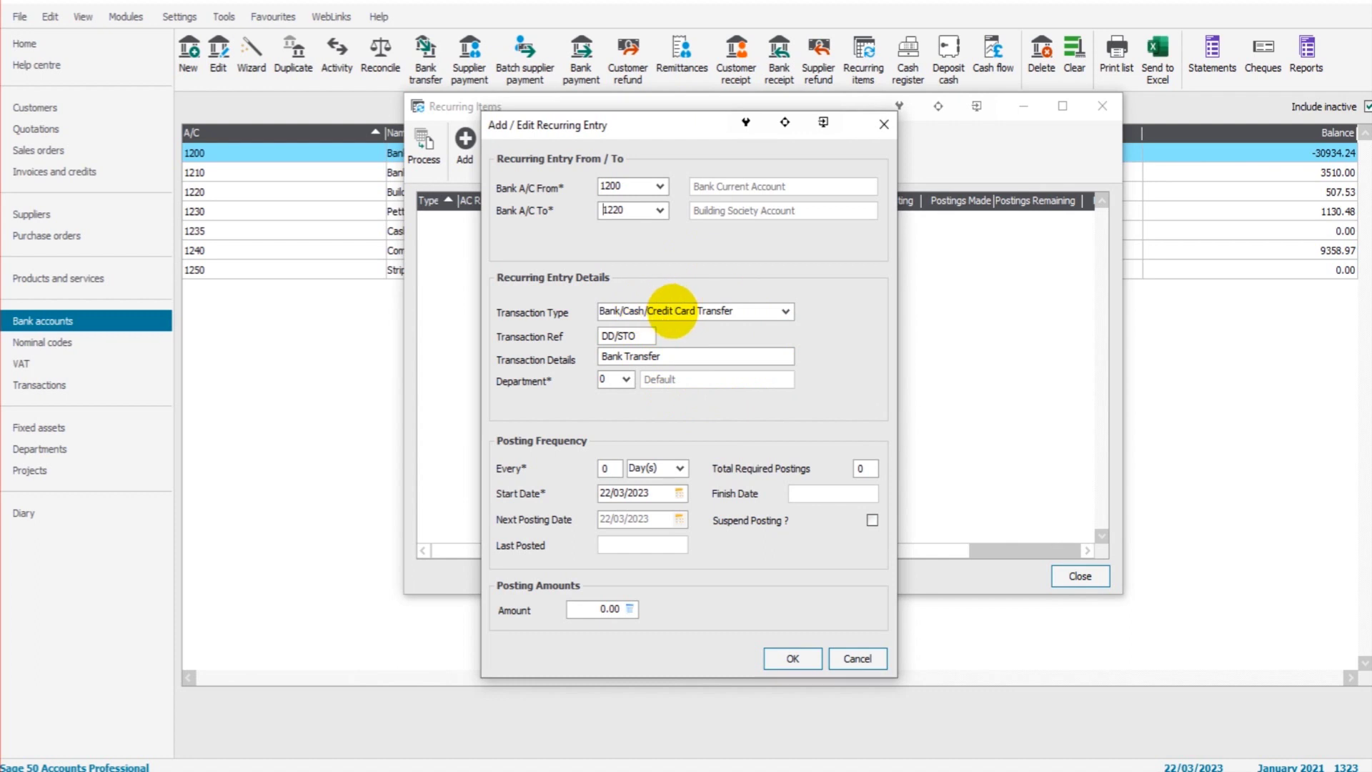
Step: Keep the DD/STO reference and 'Bank Transfer' details unchanged
{"action": "left_click_drag", "start_coordinate": [634, 336], "coordinate": [603, 336]}
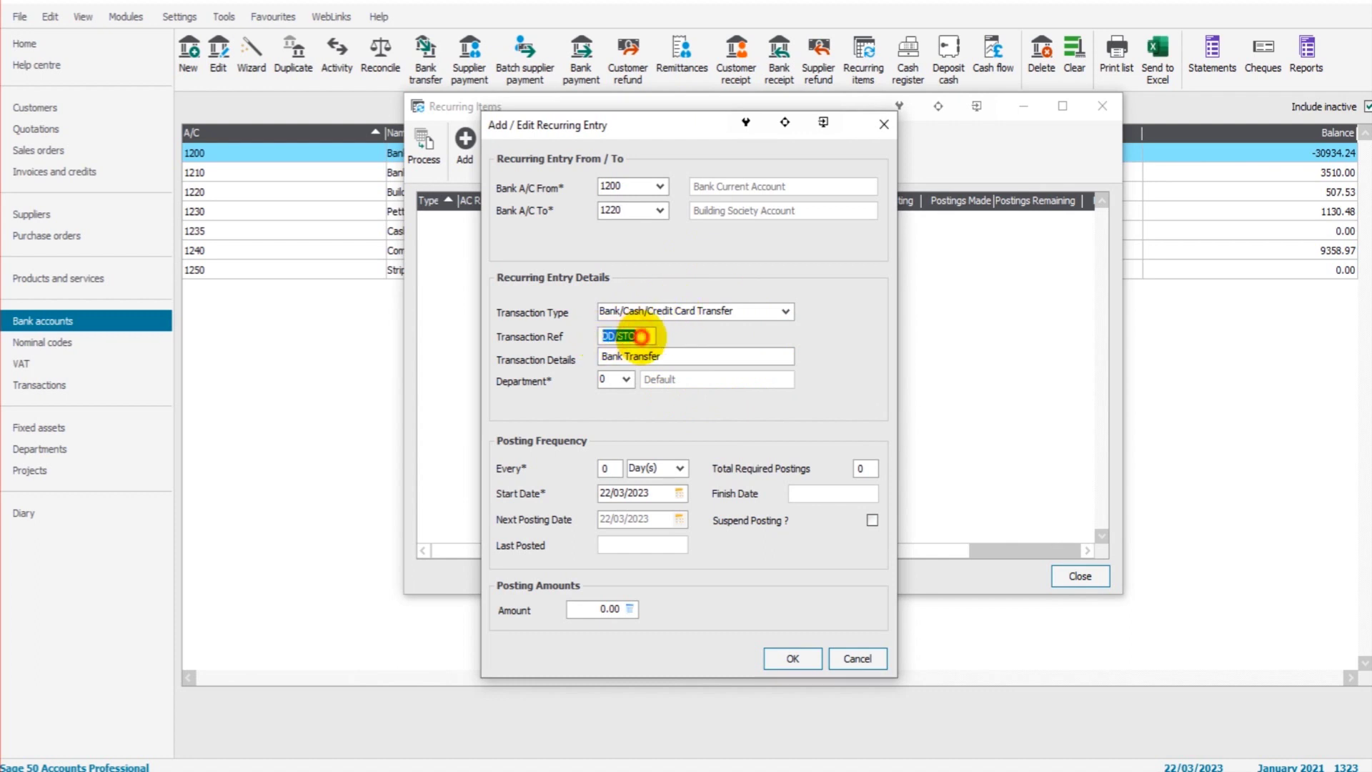
{"action": "left_click", "coordinate": [609, 337]}
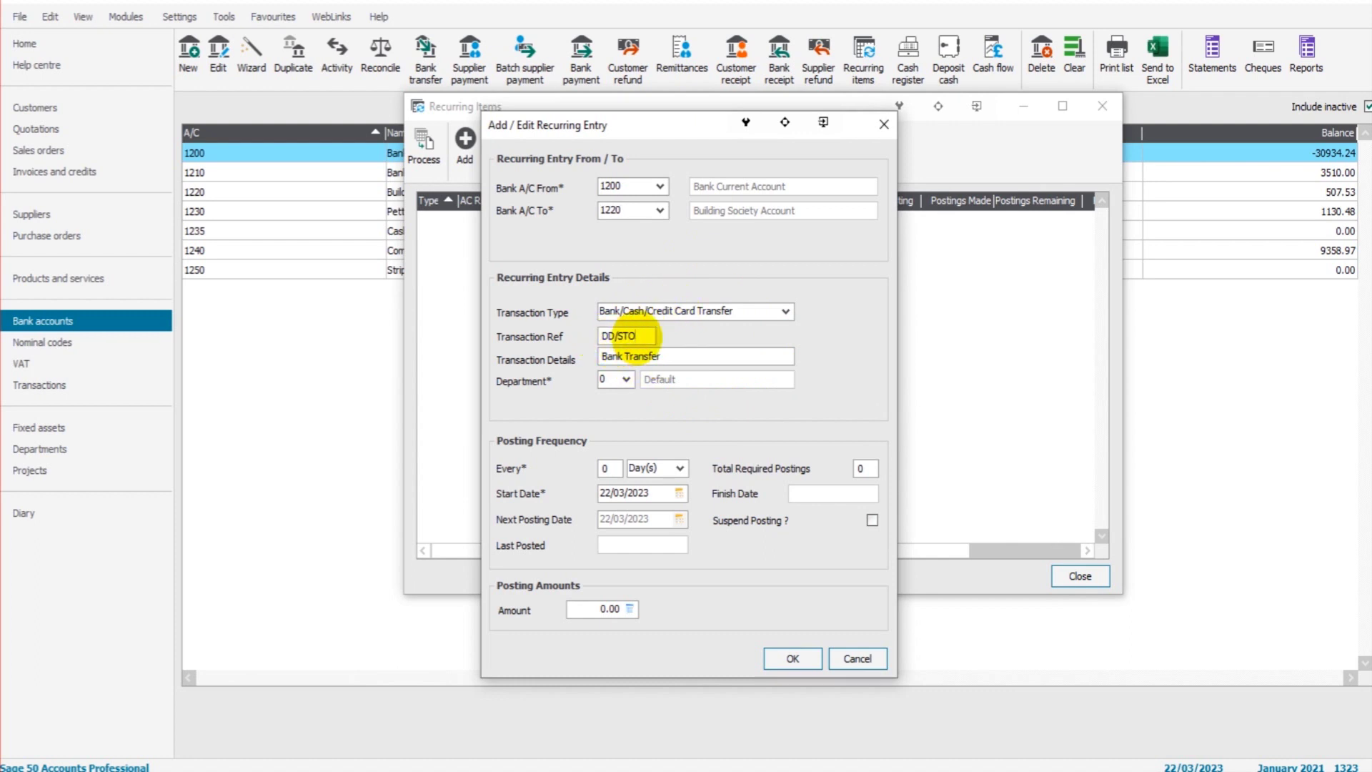
{"action": "left_click_drag", "start_coordinate": [602, 336], "coordinate": [647, 336]}
{"action": "left_click", "coordinate": [666, 357]}
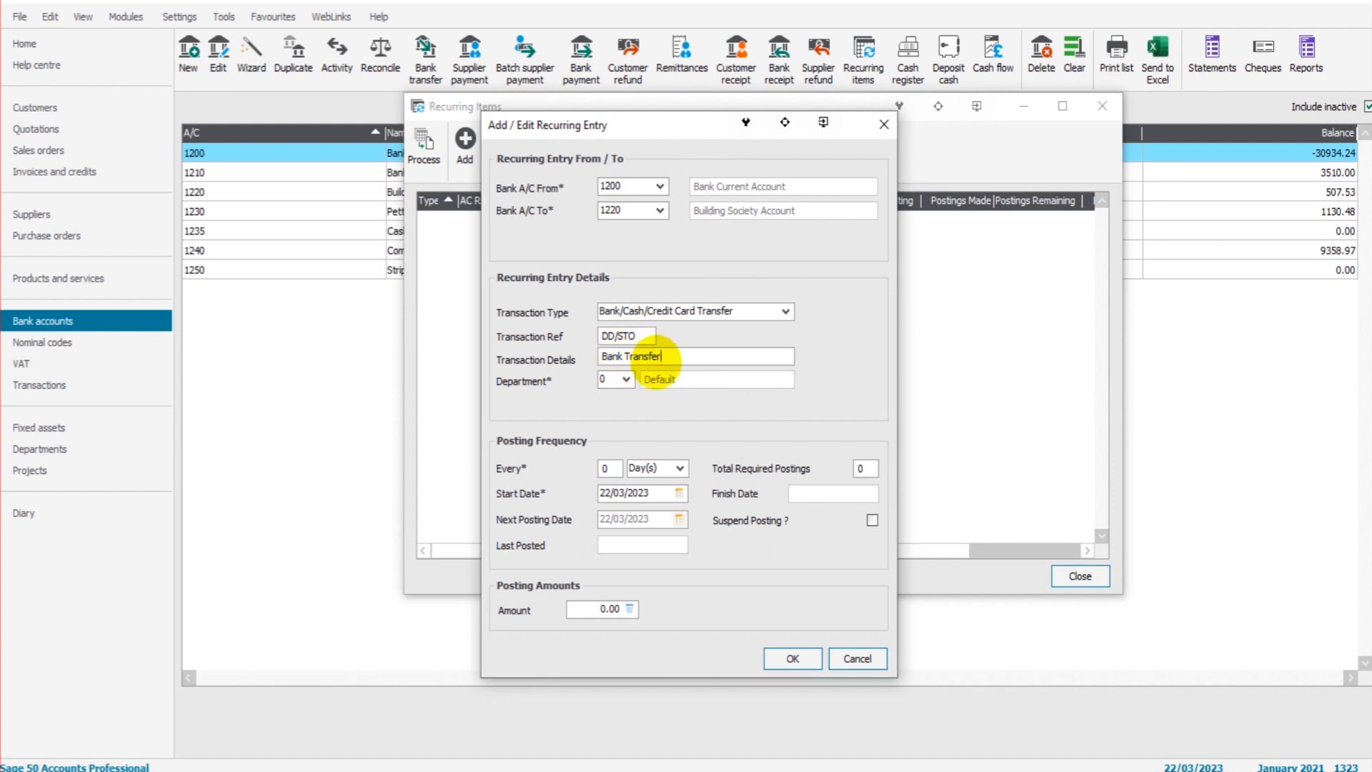
{"action": "left_click_drag", "start_coordinate": [686, 358], "coordinate": [614, 357]}
{"action": "left_click", "coordinate": [684, 359]}
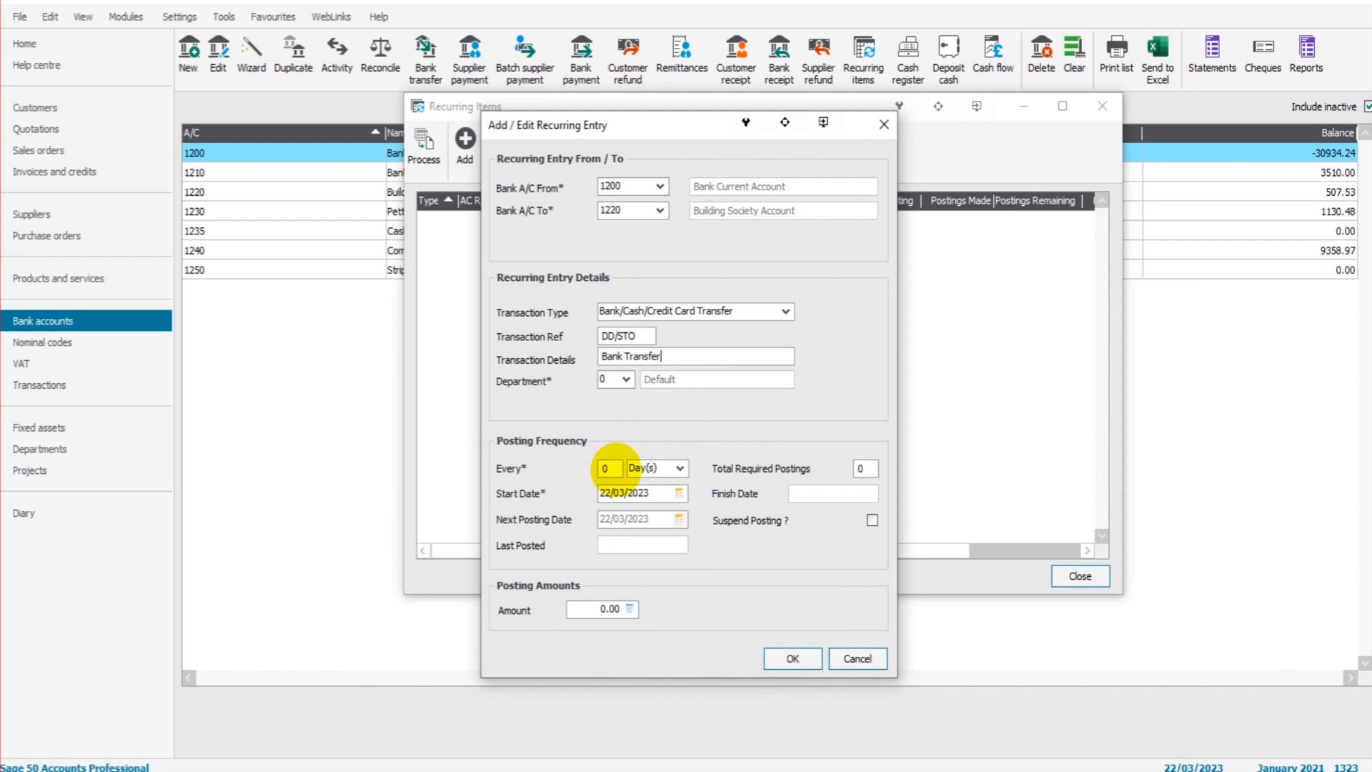
Step: Repeat the transfer every 1 month from 23/03/2023, accepting the outside-financial-year warning
{"action": "left_click", "coordinate": [611, 468]}
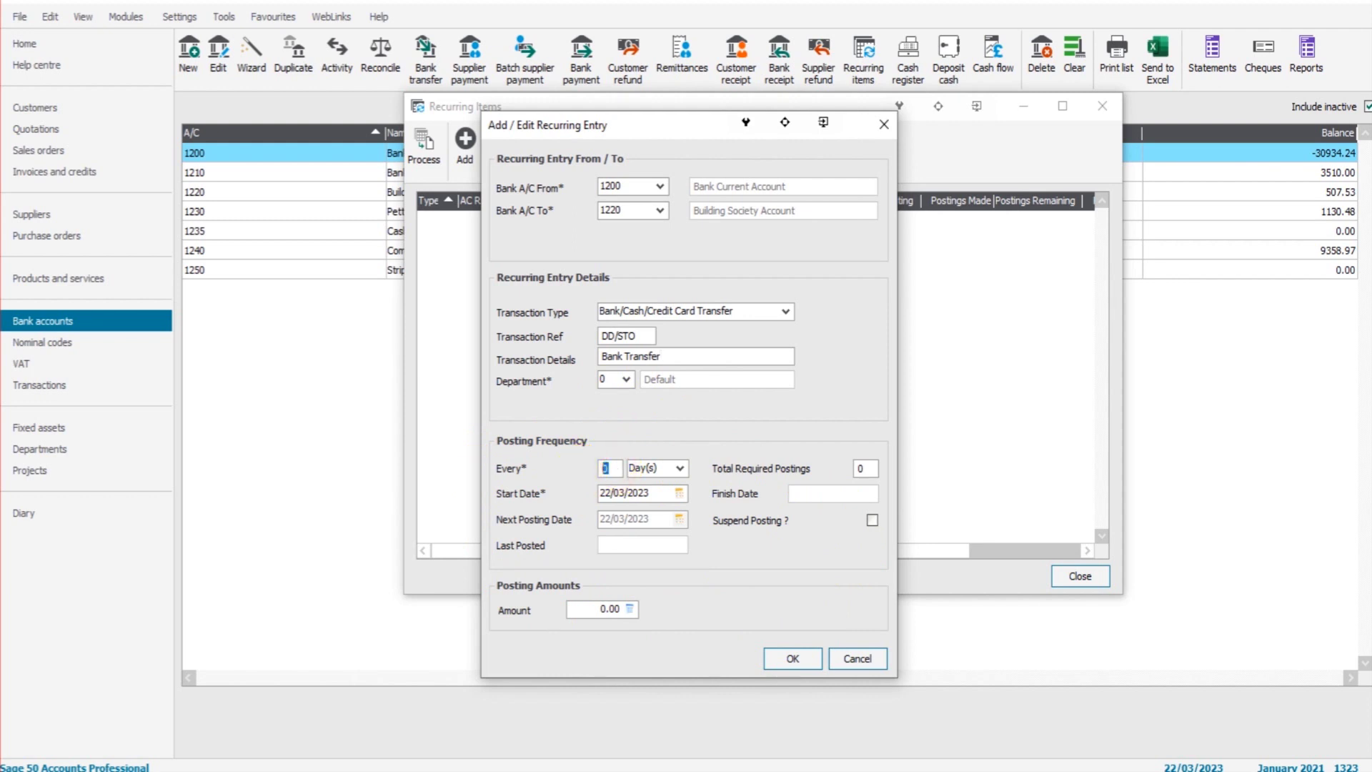
{"action": "type", "text": "1"}
{"action": "left_click", "coordinate": [649, 468]}
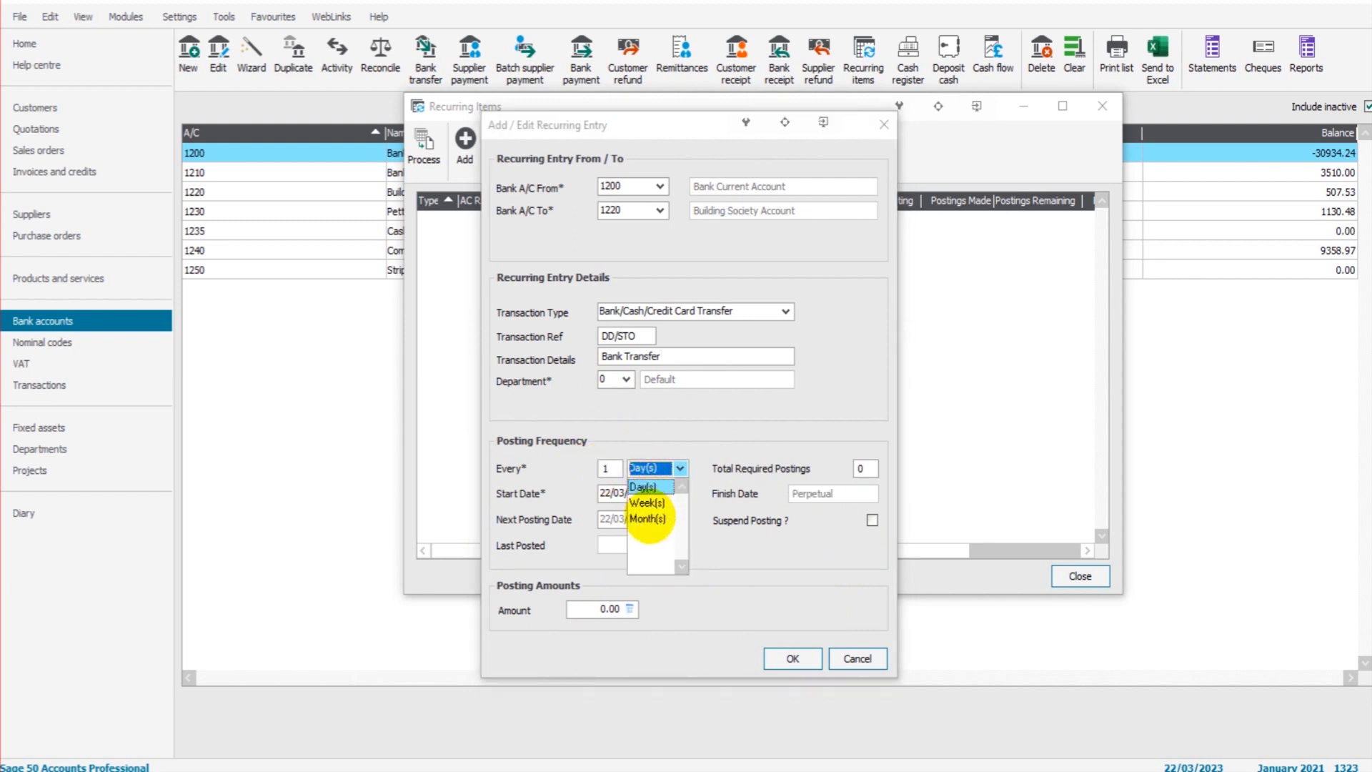
{"action": "left_click", "coordinate": [647, 518]}
{"action": "left_click", "coordinate": [683, 466]}
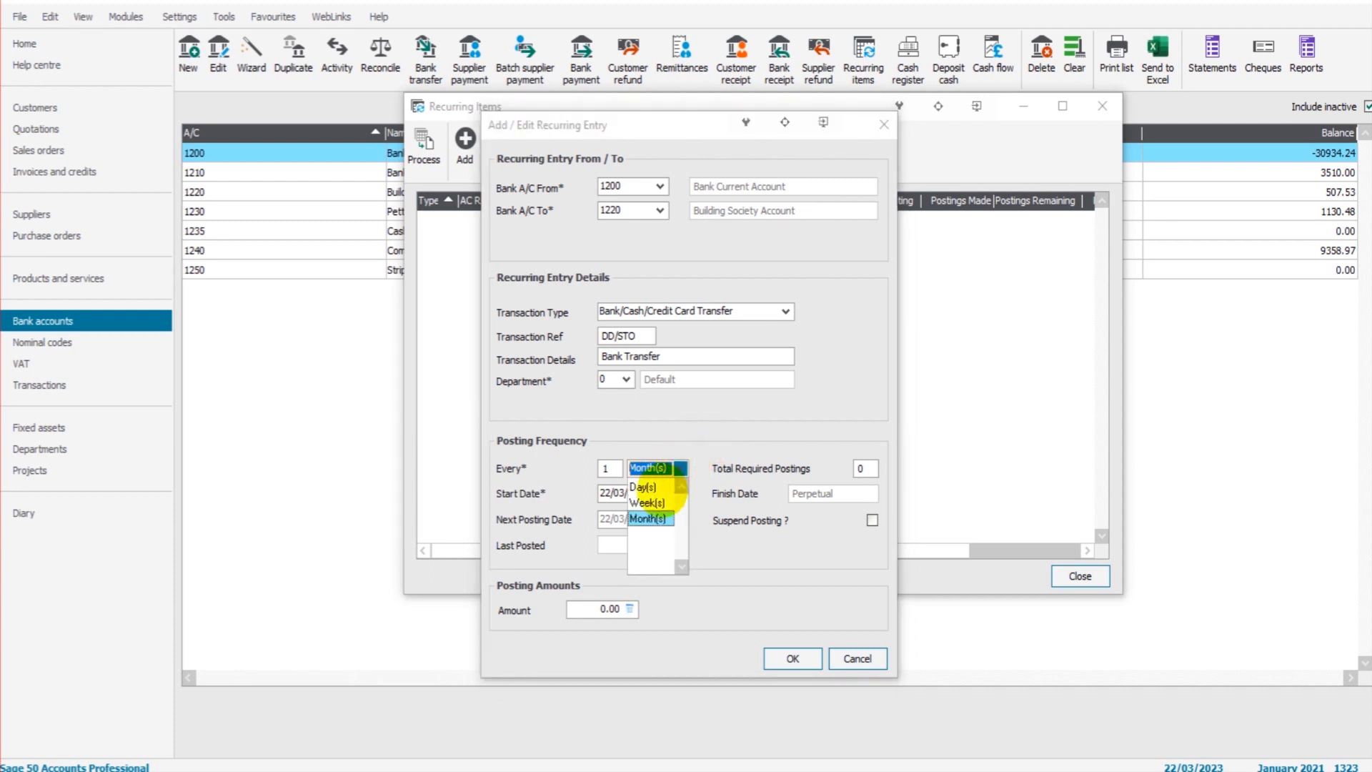
{"action": "left_click", "coordinate": [725, 413]}
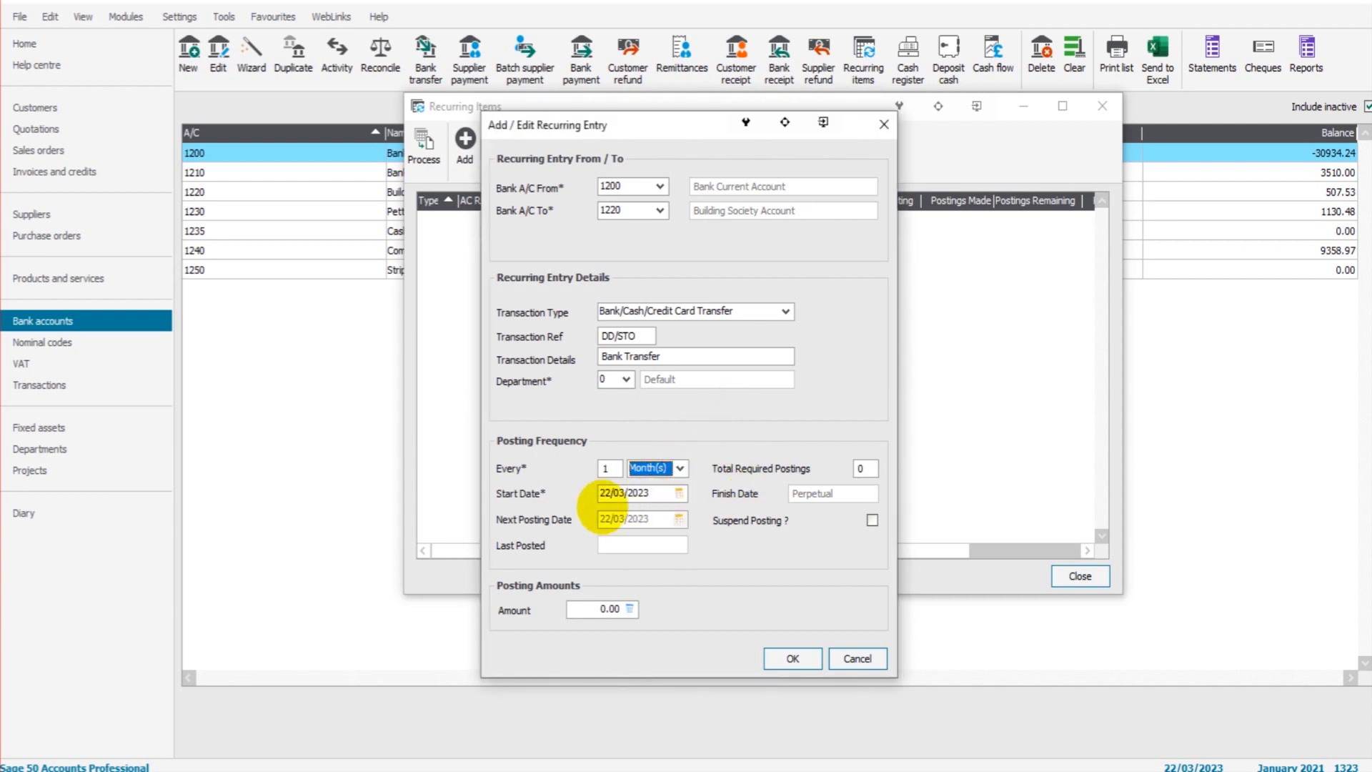
{"action": "left_click", "coordinate": [677, 493]}
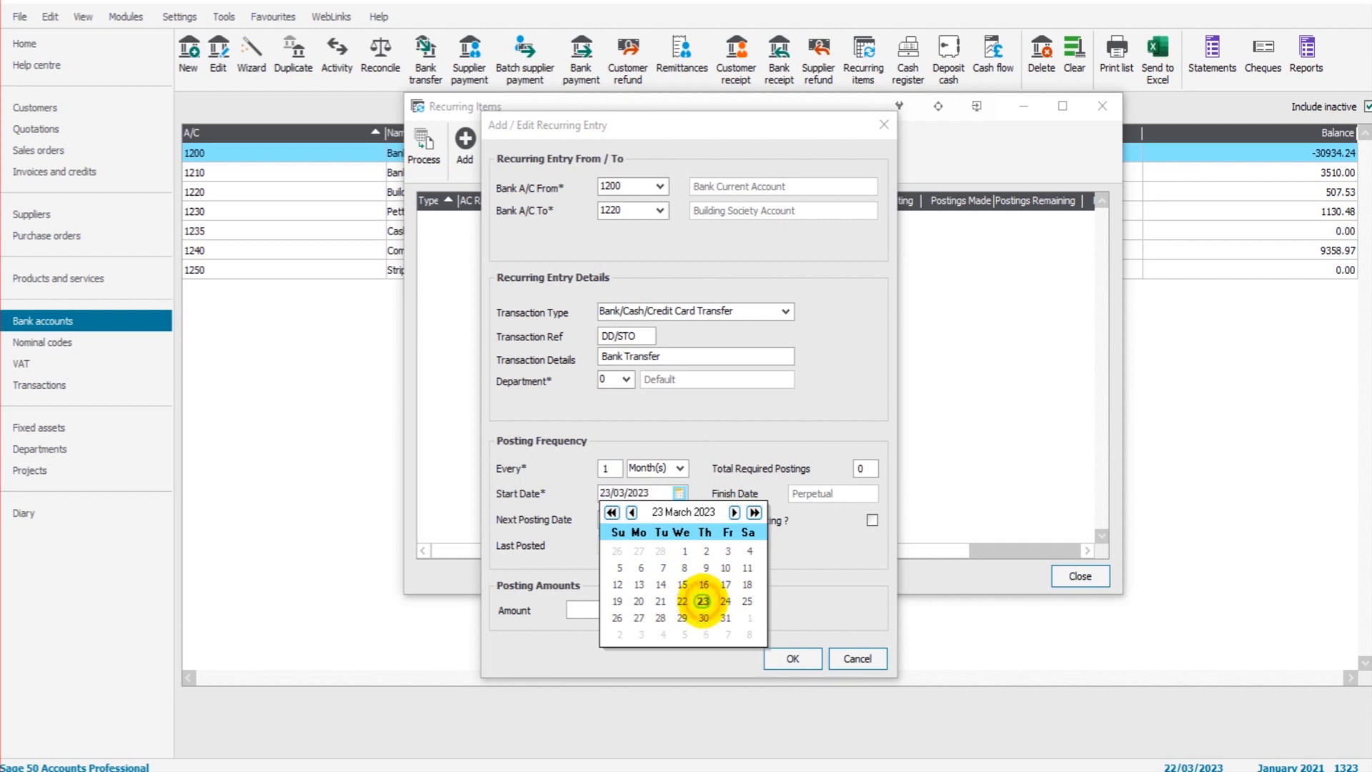
{"action": "left_click", "coordinate": [703, 601]}
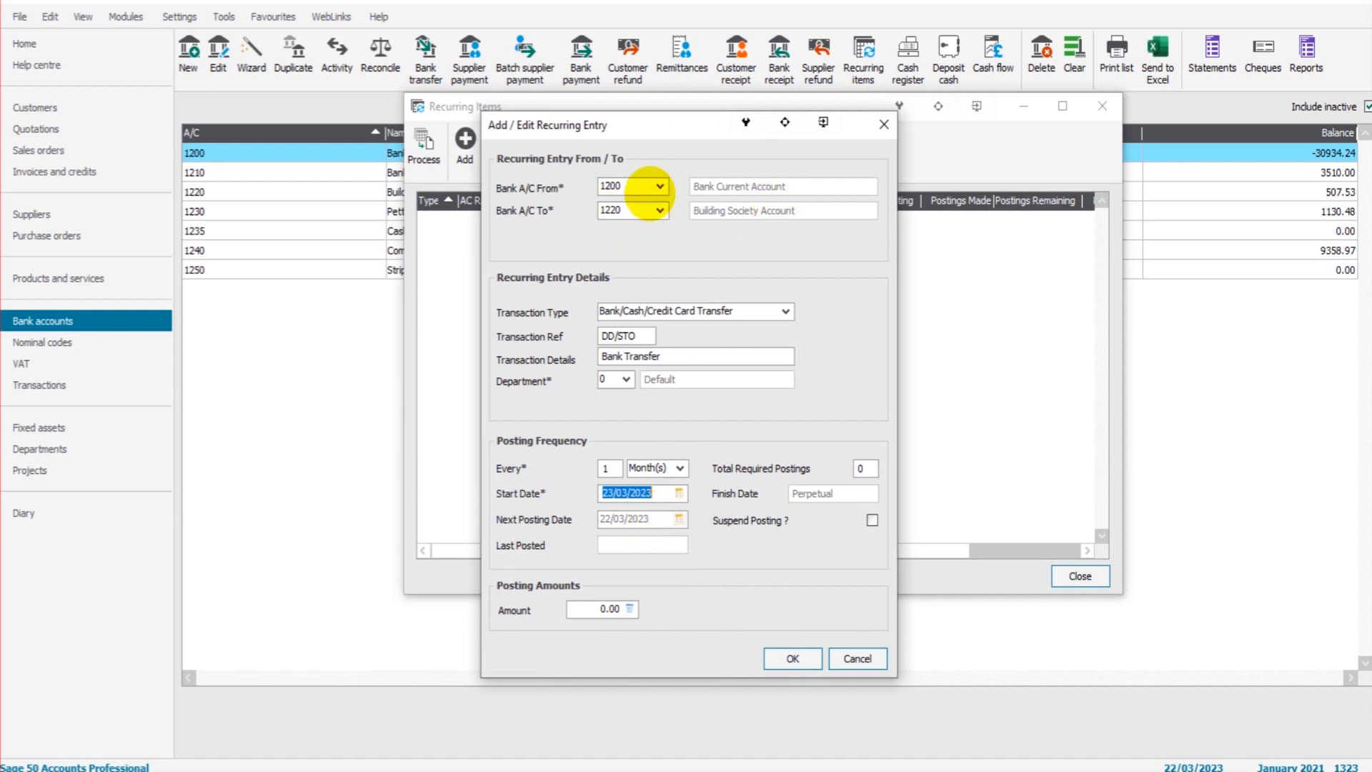
{"action": "left_click", "coordinate": [593, 609]}
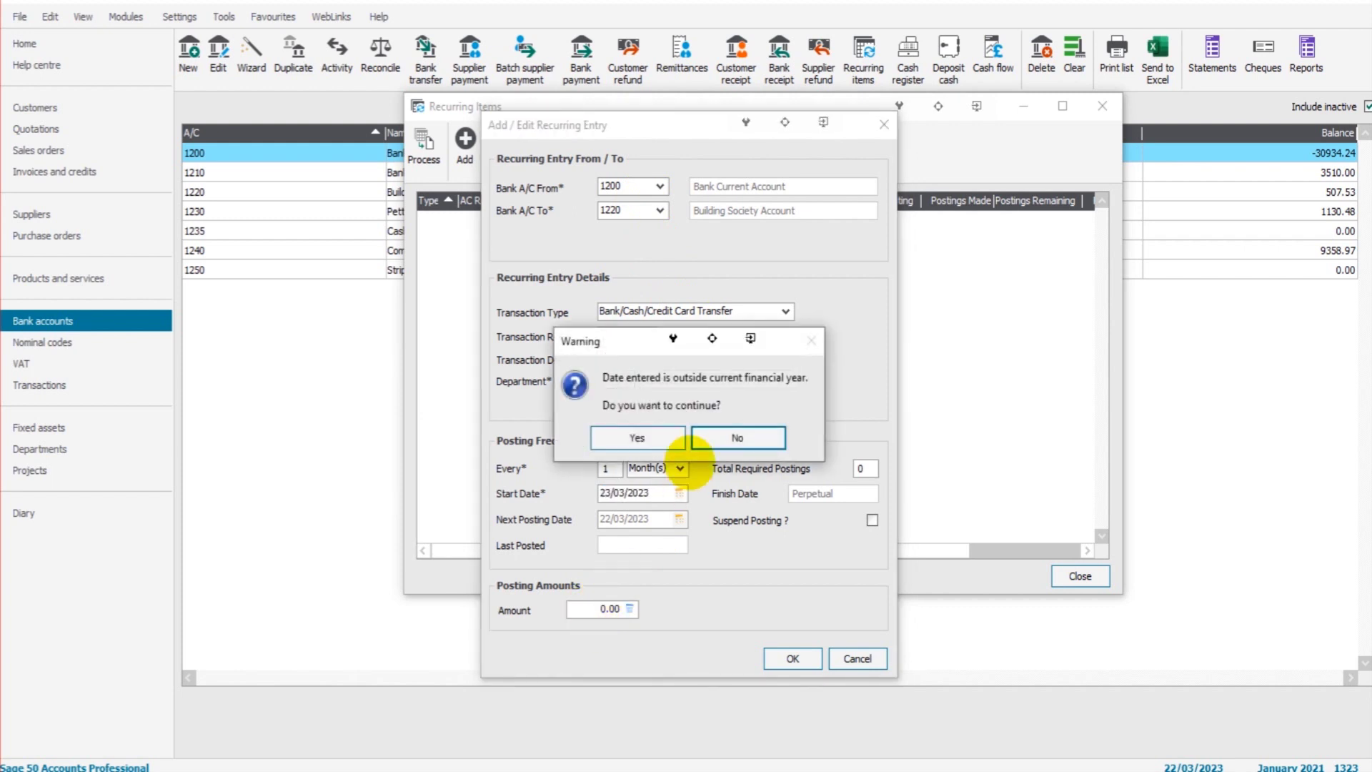
{"action": "left_click", "coordinate": [632, 438]}
Step: Enter amount 500 with 0 total required postings and save the recurring transfer
{"action": "left_click", "coordinate": [597, 609]}
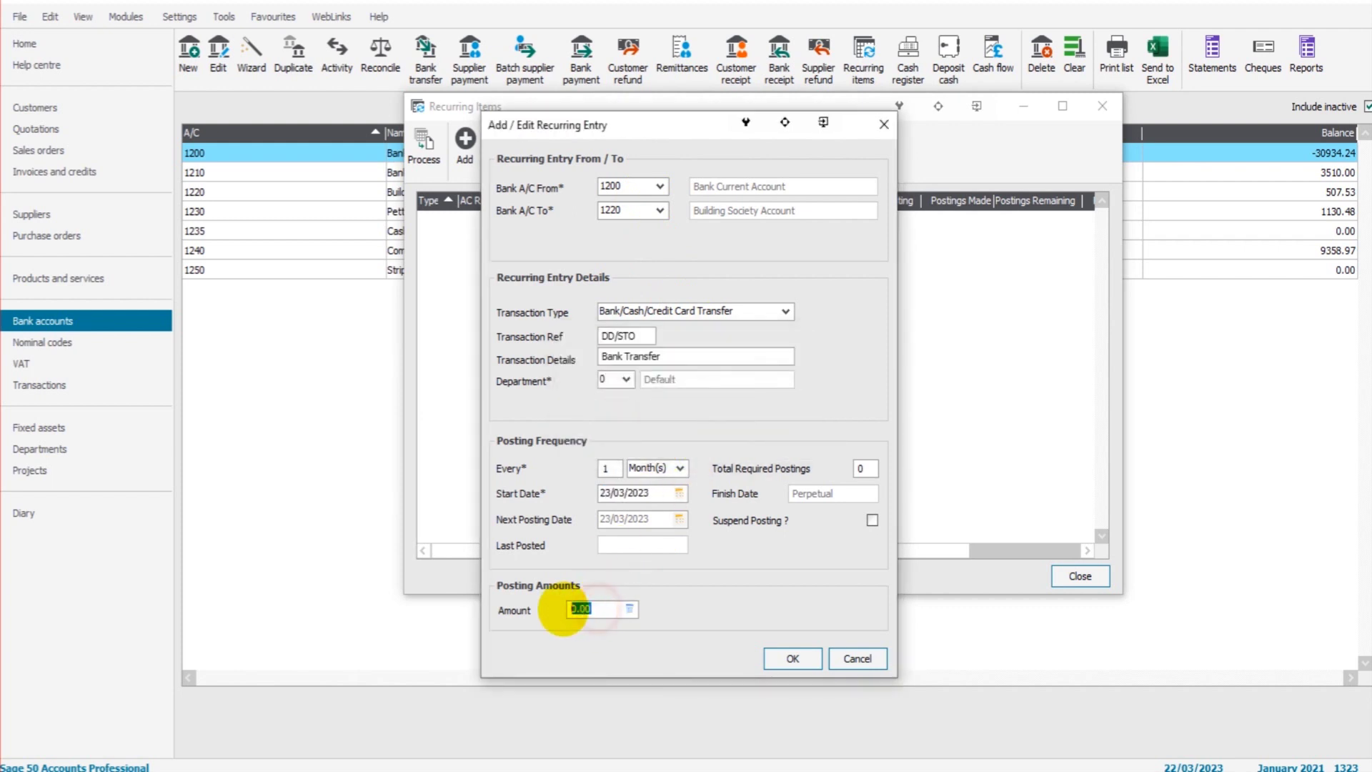
{"action": "type", "text": "500"}
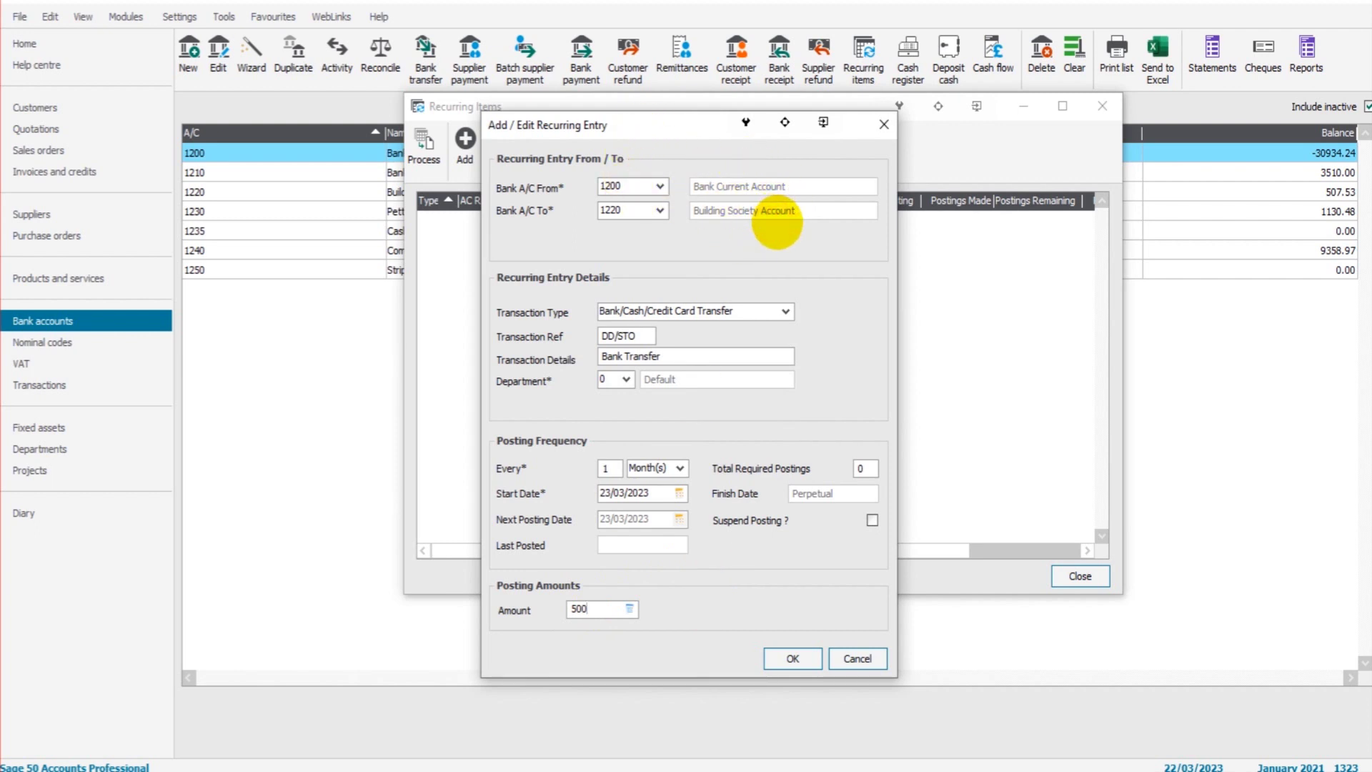
{"action": "left_click", "coordinate": [867, 468]}
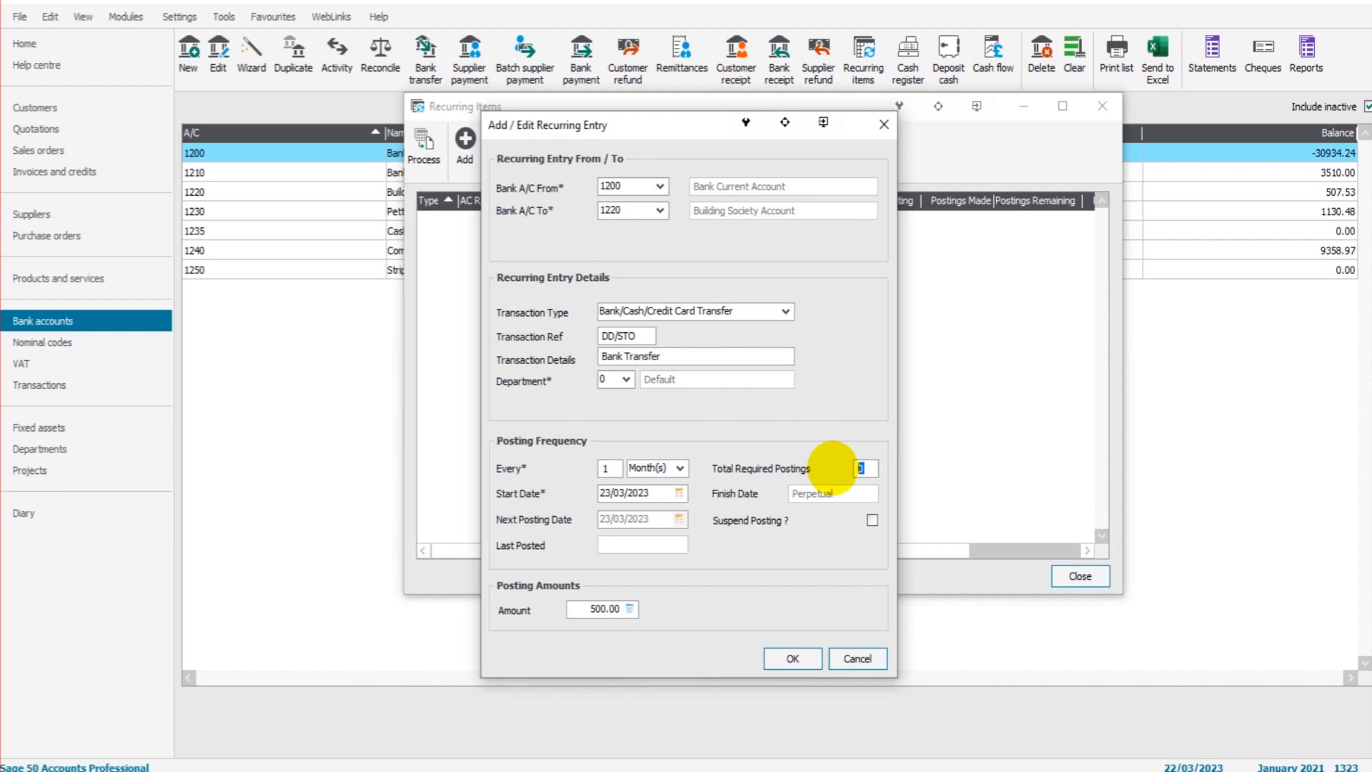
{"action": "type", "text": "12"}
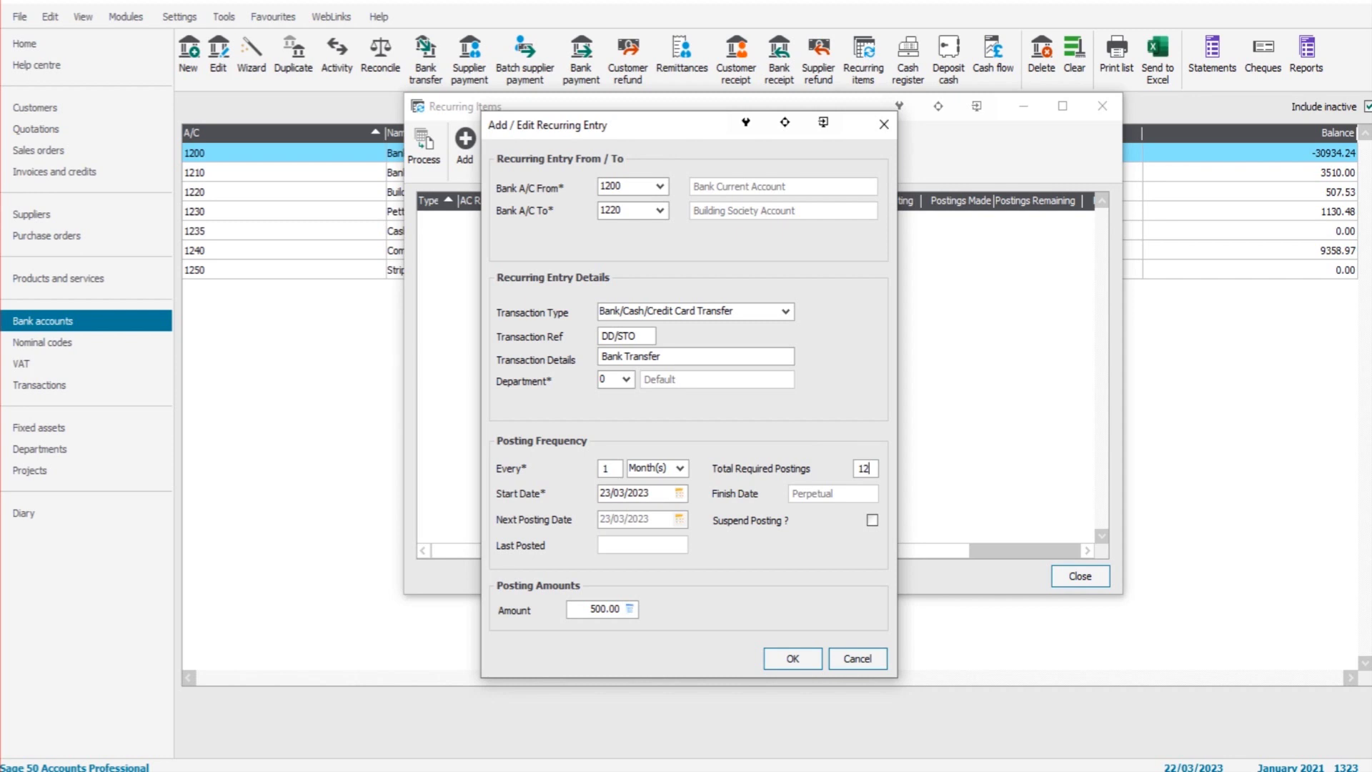
{"action": "double_click", "coordinate": [866, 469]}
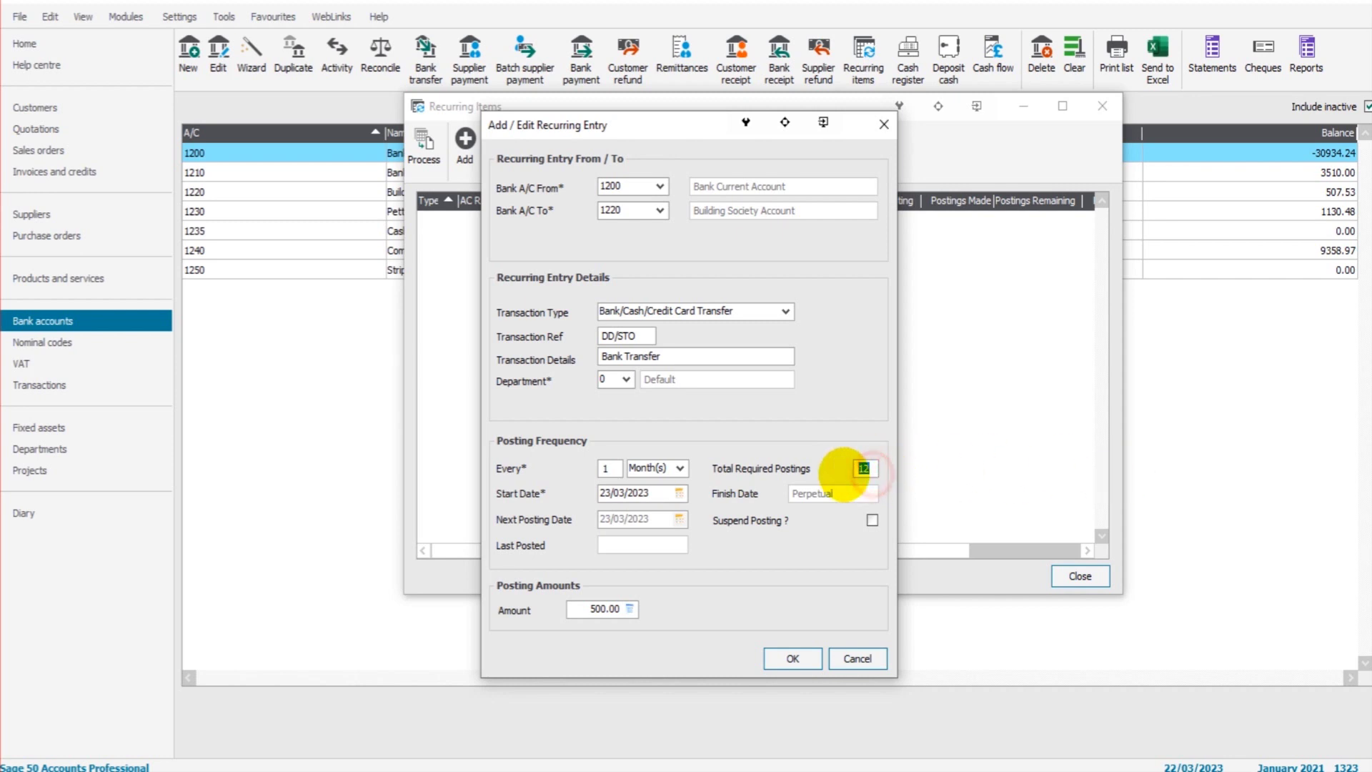
{"action": "type", "text": "0"}
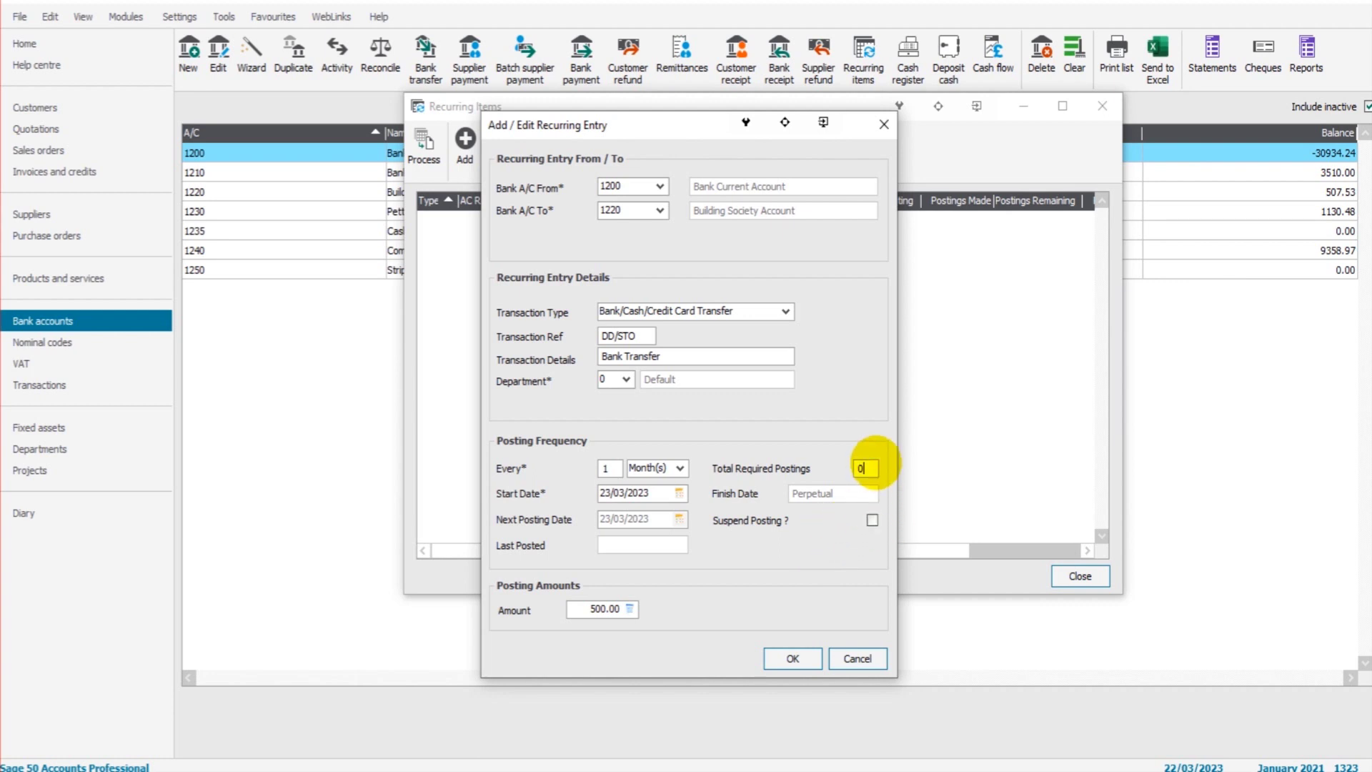
{"action": "left_click", "coordinate": [789, 654]}
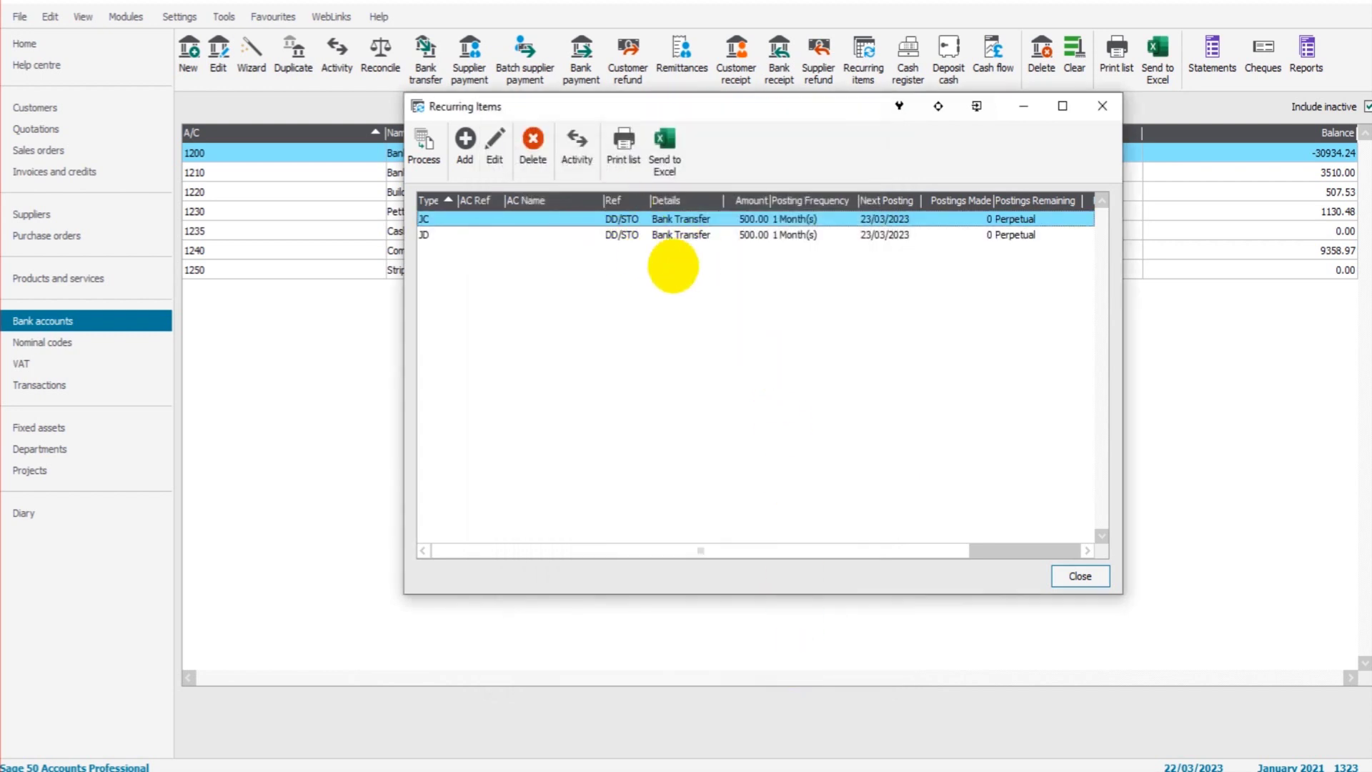
{"action": "left_click", "coordinate": [762, 238]}
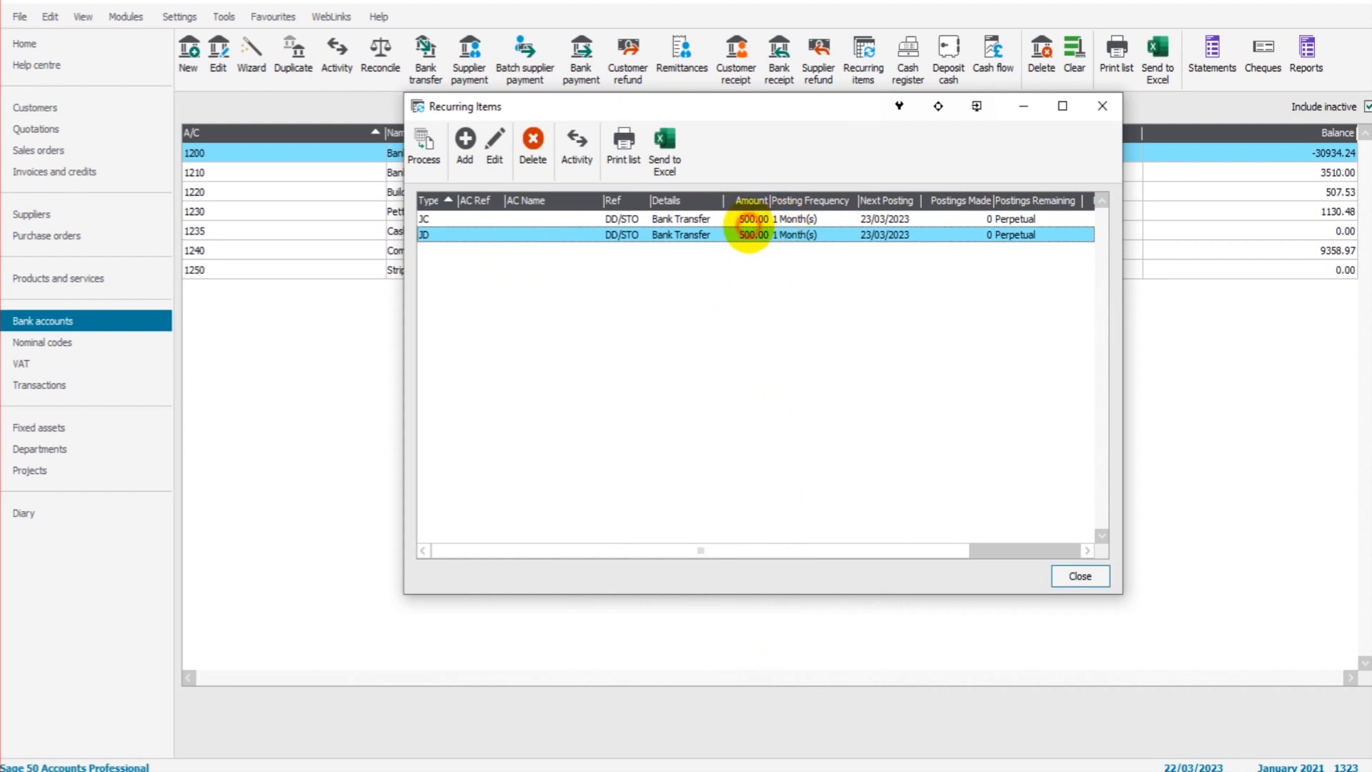
{"action": "left_click", "coordinate": [758, 220]}
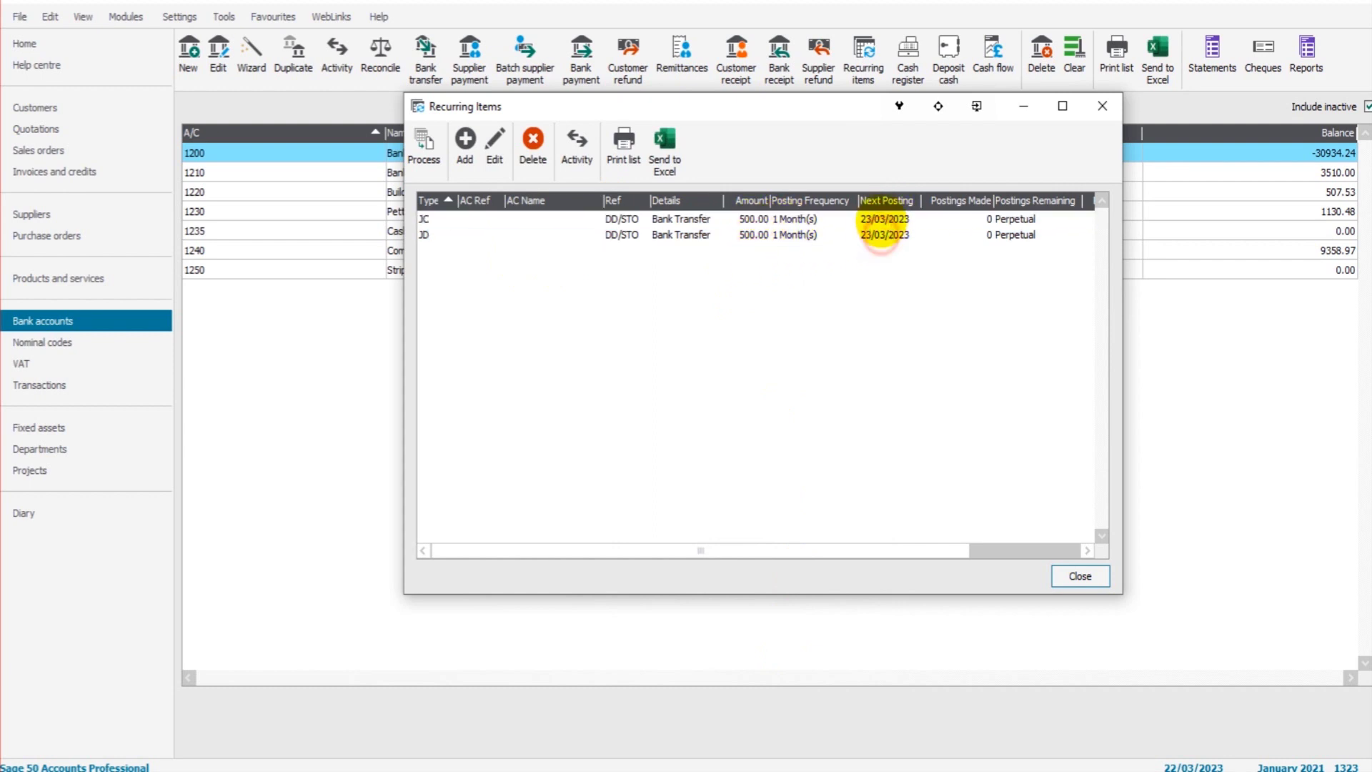
{"action": "left_click", "coordinate": [882, 233]}
{"action": "left_click", "coordinate": [882, 224]}
{"action": "left_click", "coordinate": [882, 236]}
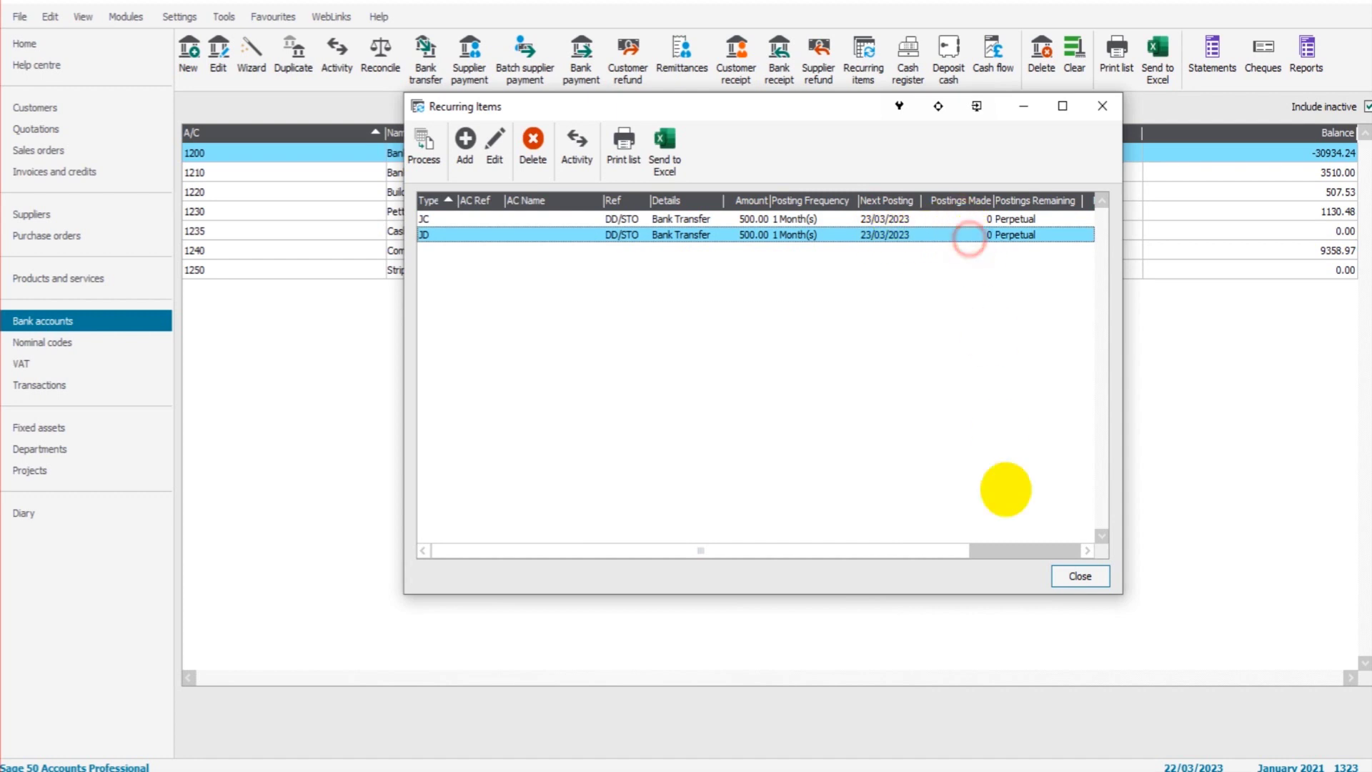
{"action": "right_click", "coordinate": [861, 200]}
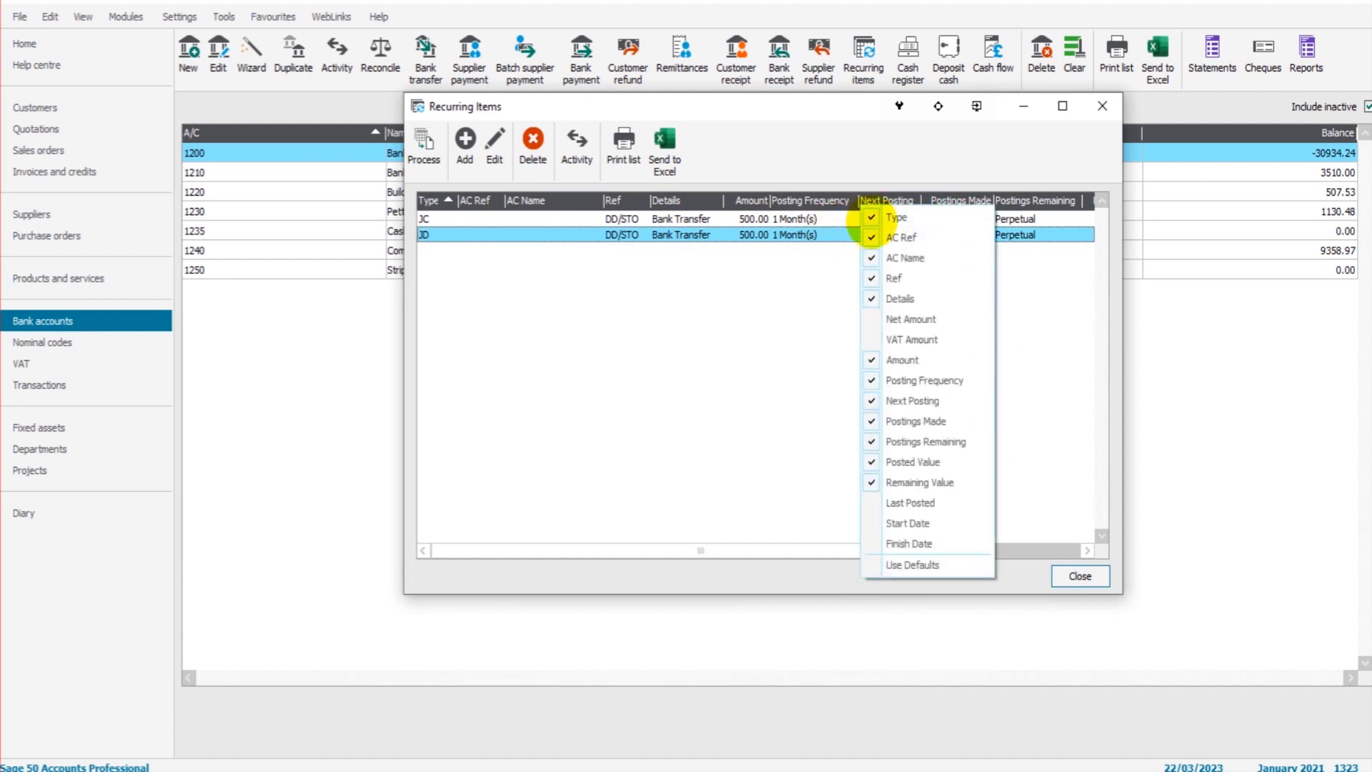
{"action": "right_click", "coordinate": [796, 200]}
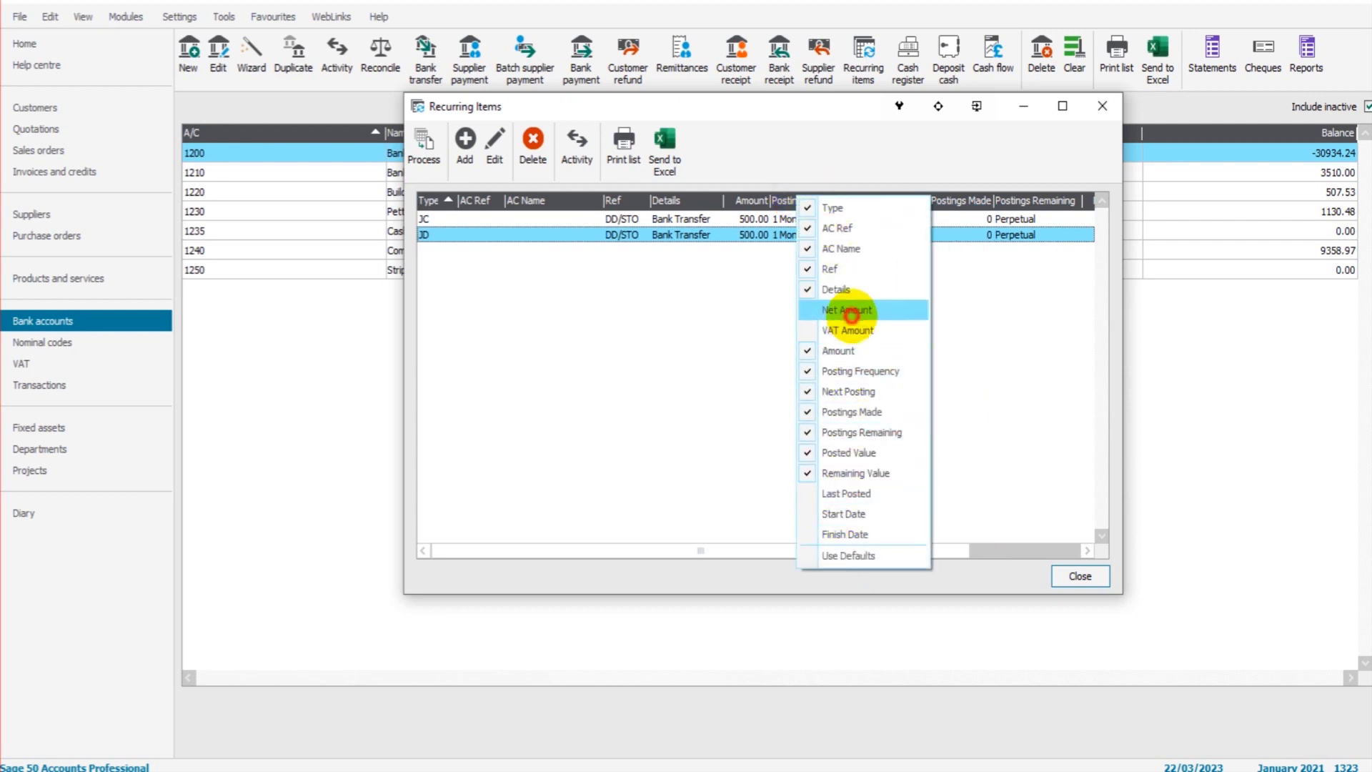
{"action": "left_click", "coordinate": [837, 310]}
{"action": "right_click", "coordinate": [761, 201]}
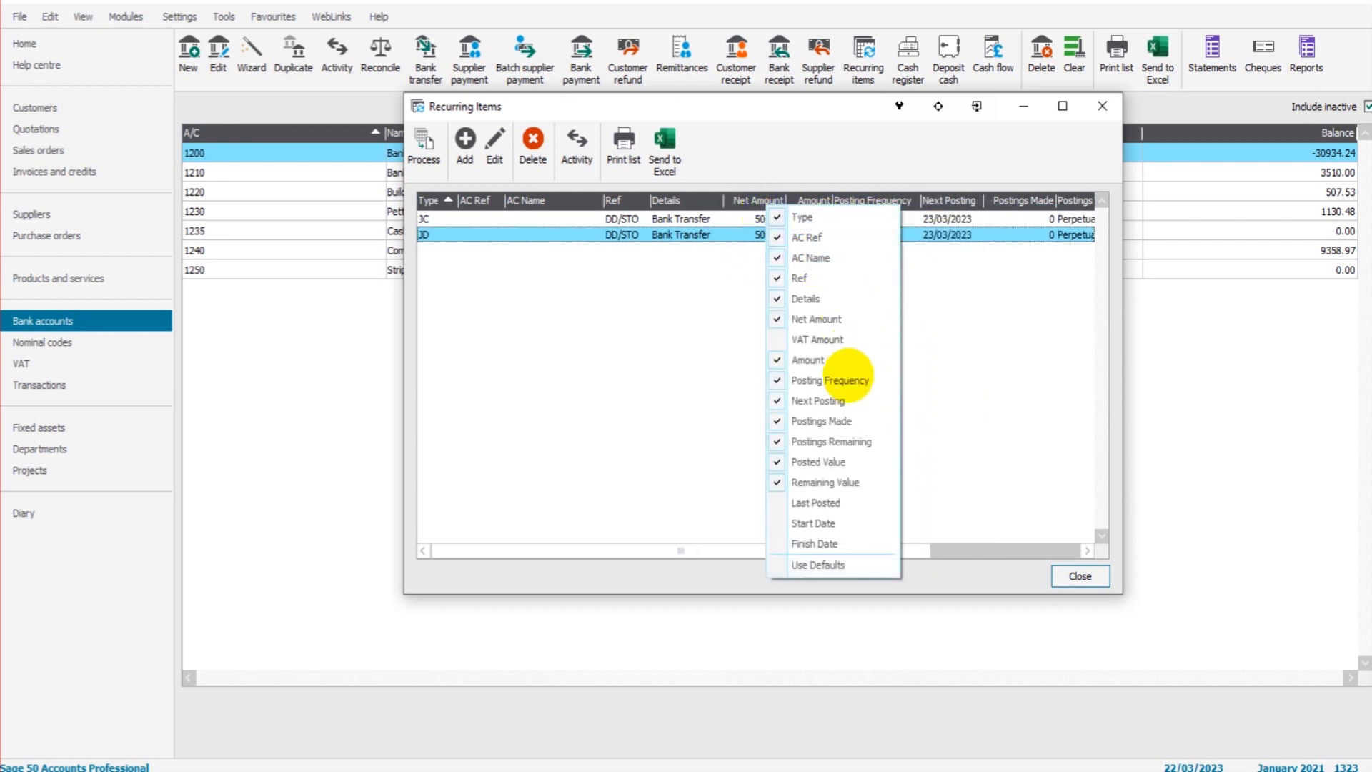
{"action": "left_click", "coordinate": [819, 339]}
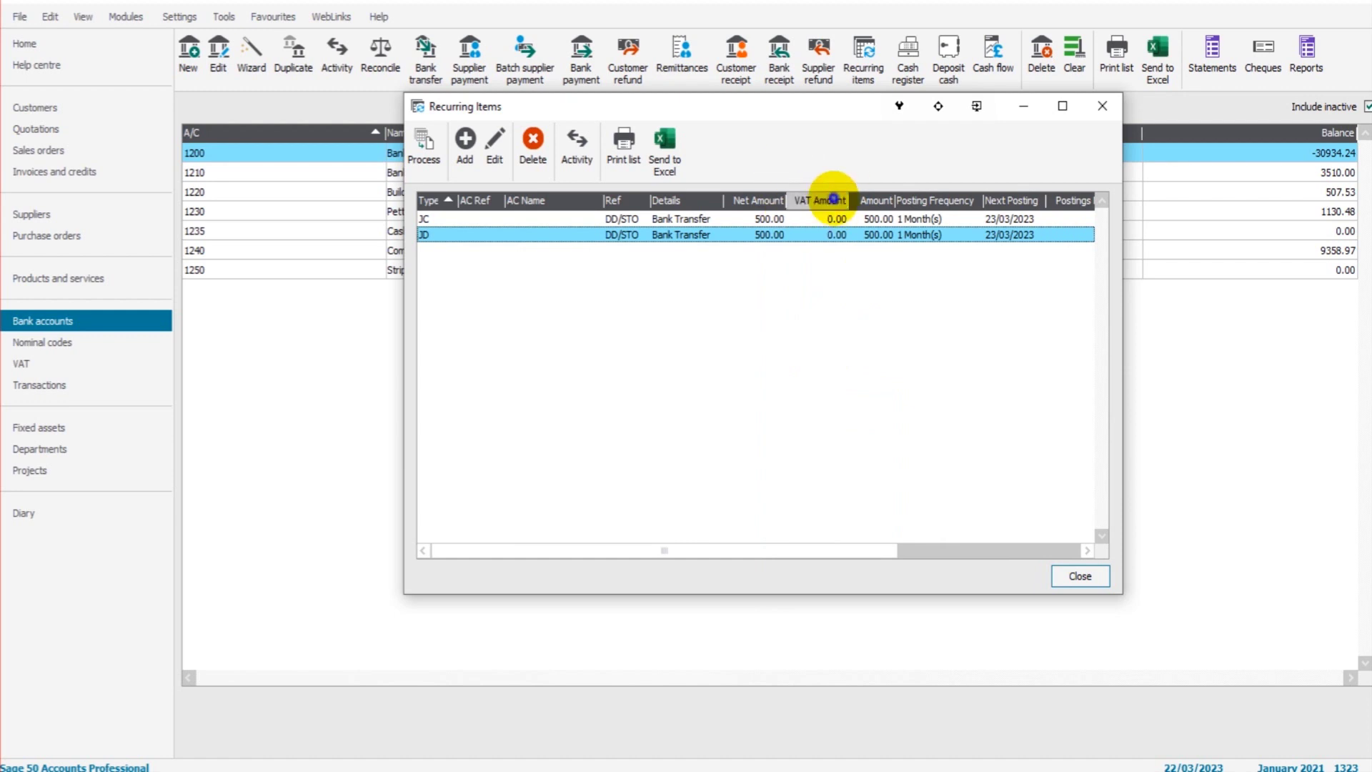
{"action": "right_click", "coordinate": [833, 200]}
{"action": "left_click", "coordinate": [718, 326]}
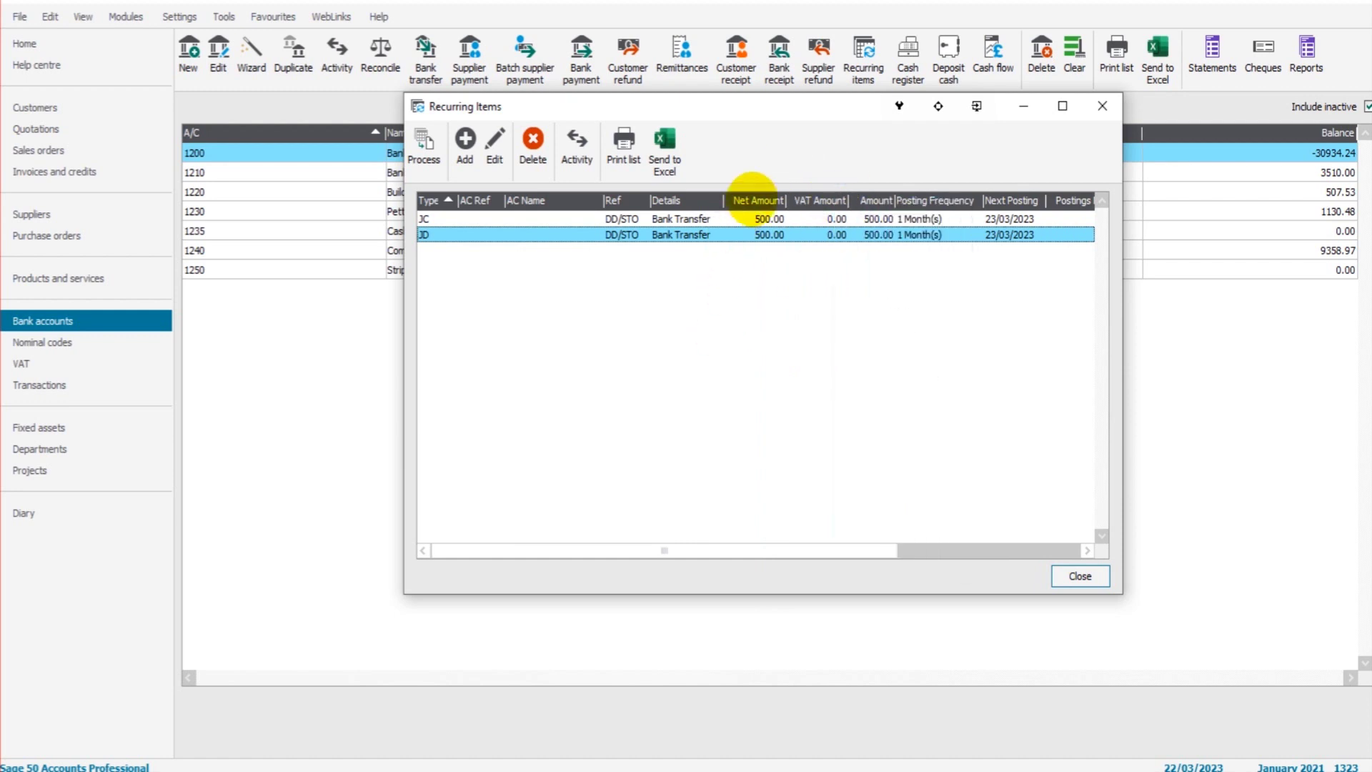
{"action": "right_click", "coordinate": [759, 201]}
{"action": "left_click", "coordinate": [805, 313]}
{"action": "right_click", "coordinate": [779, 200]}
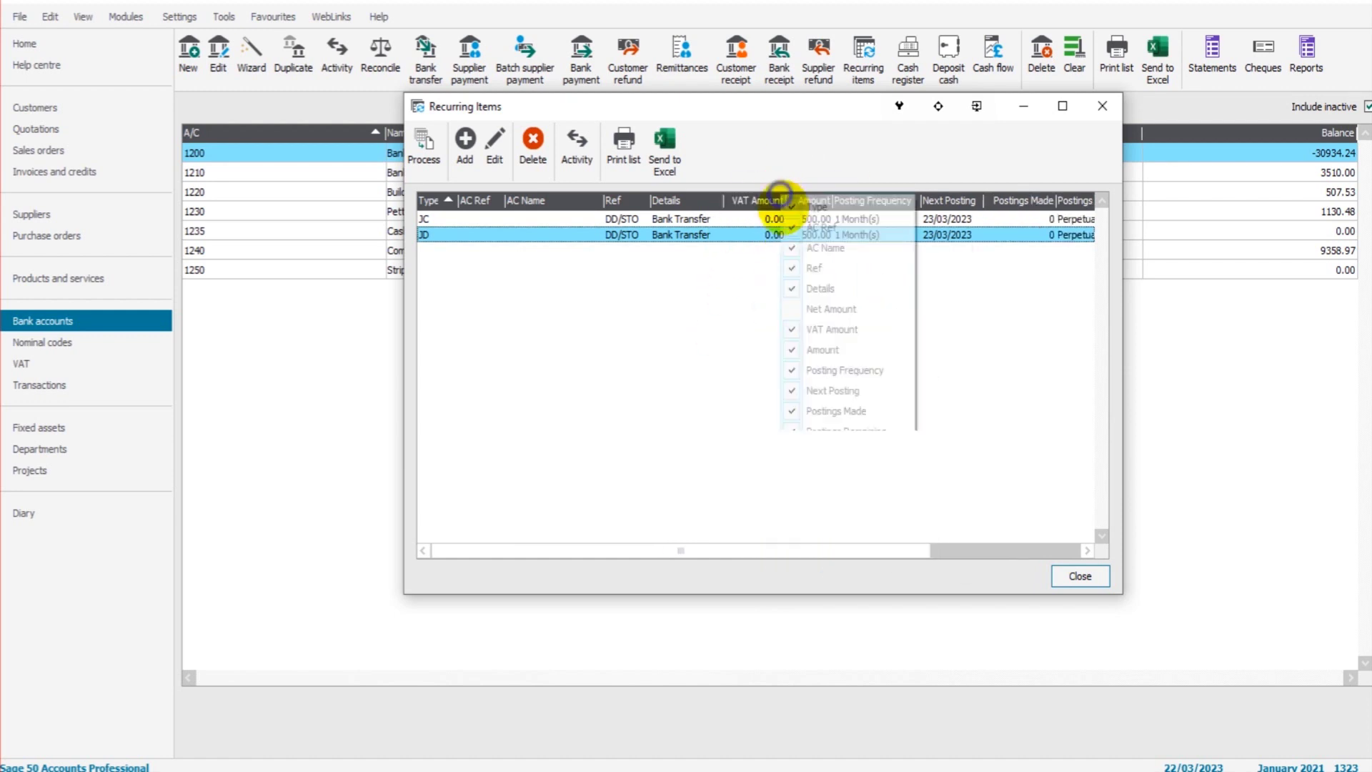
{"action": "left_click", "coordinate": [825, 329]}
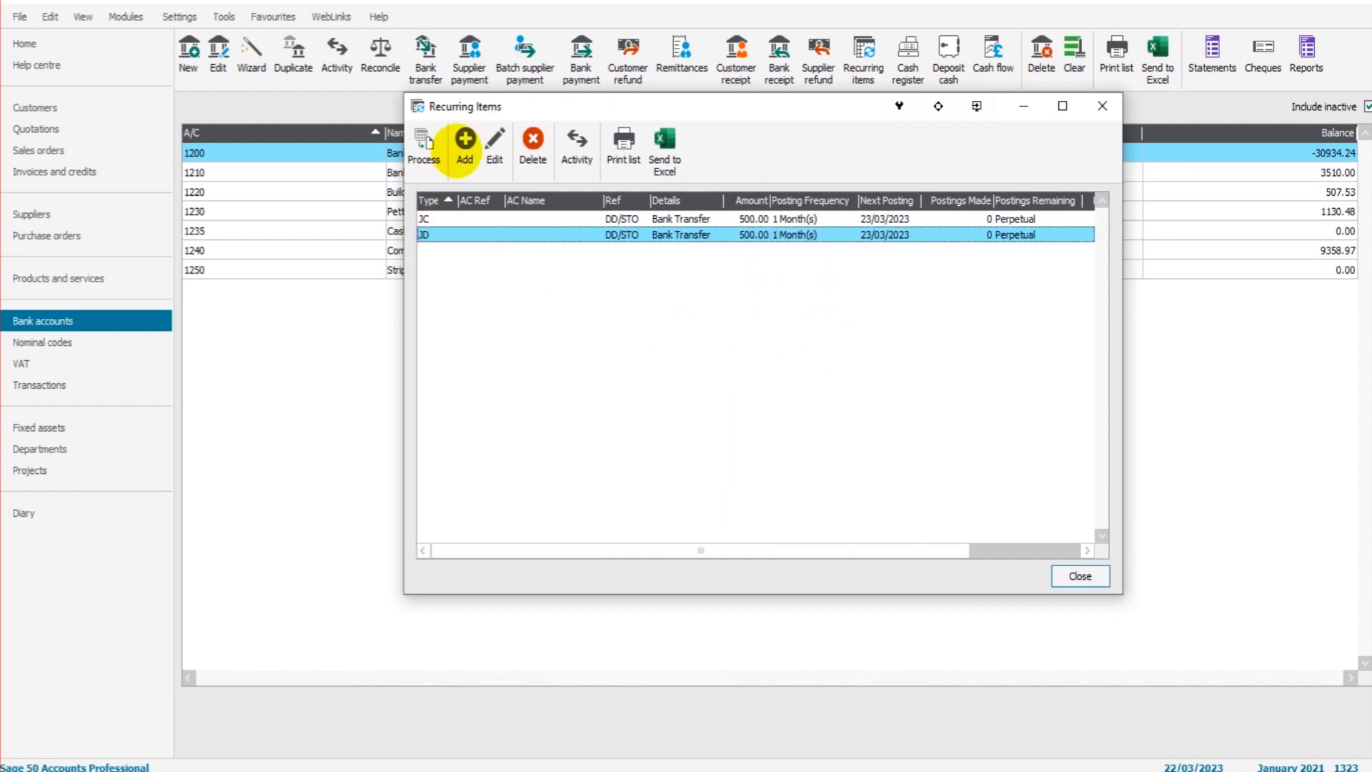
{"action": "left_click", "coordinate": [464, 140]}
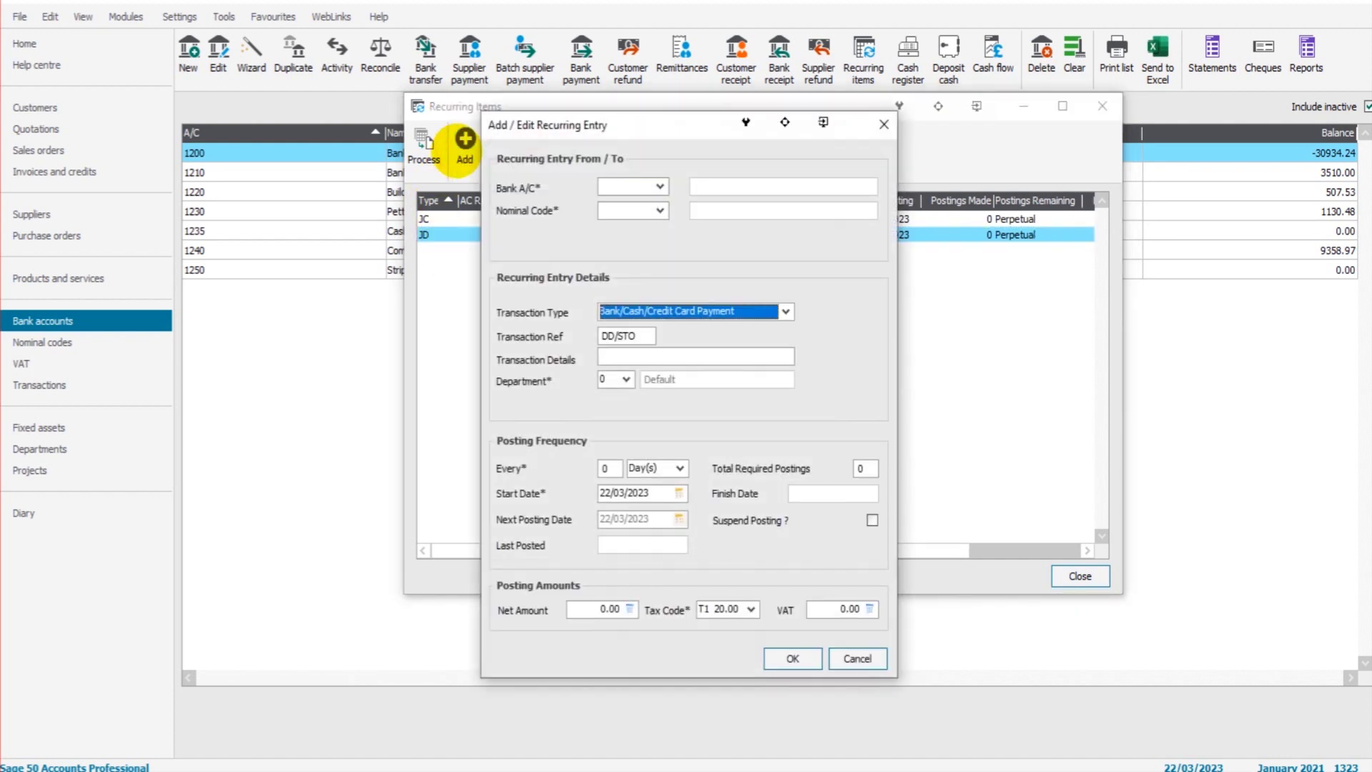
Step: Make the entry a bank payment from 1200 Bank Current Account to 7602 Consultancy Fees
{"action": "left_click", "coordinate": [784, 312]}
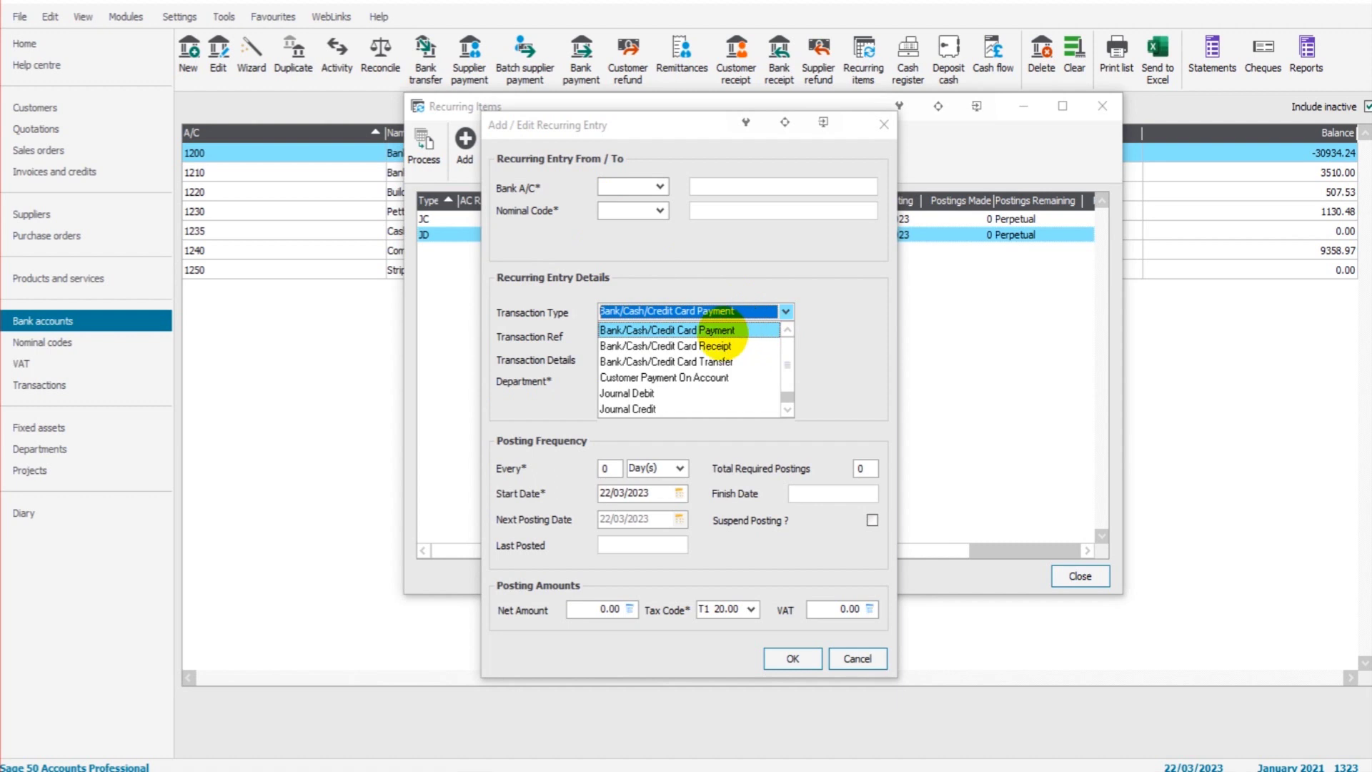
{"action": "left_click", "coordinate": [721, 330]}
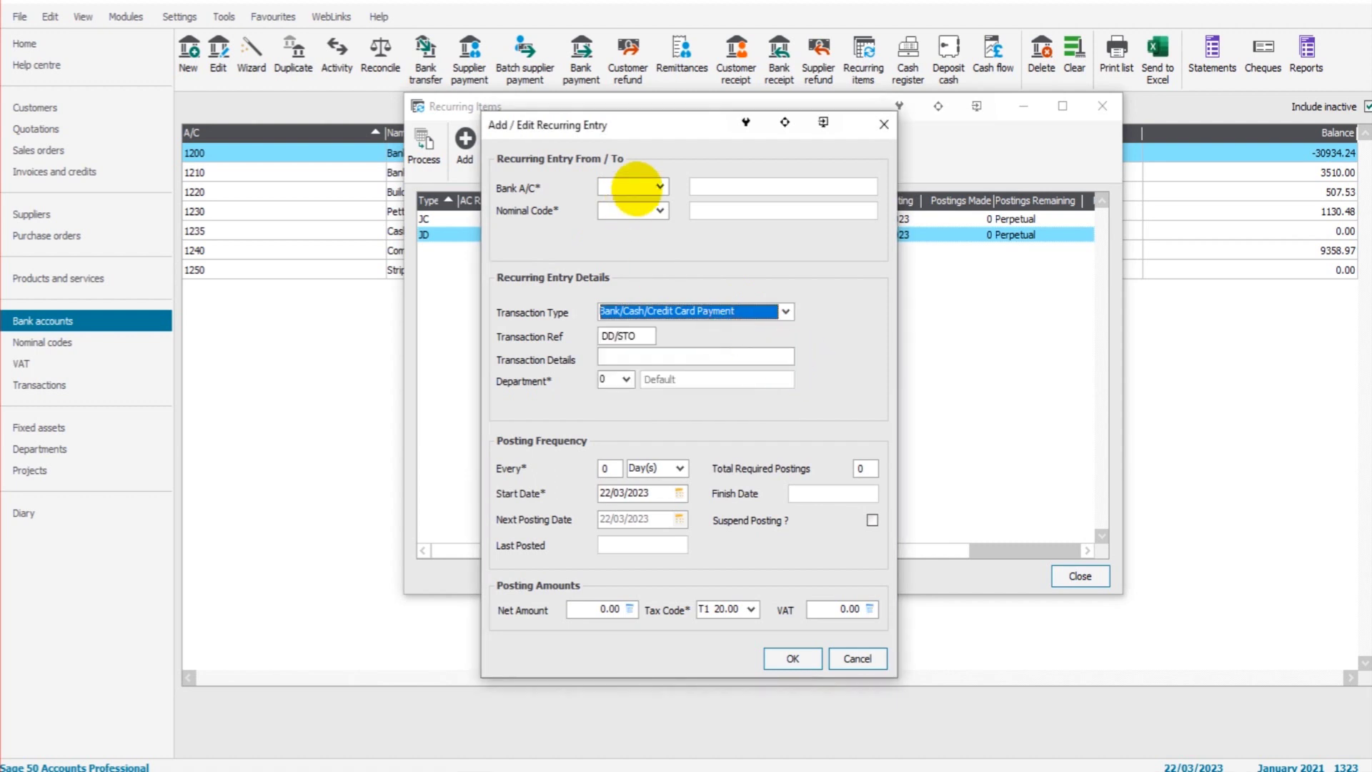
{"action": "left_click", "coordinate": [659, 189]}
{"action": "double_click", "coordinate": [919, 259]}
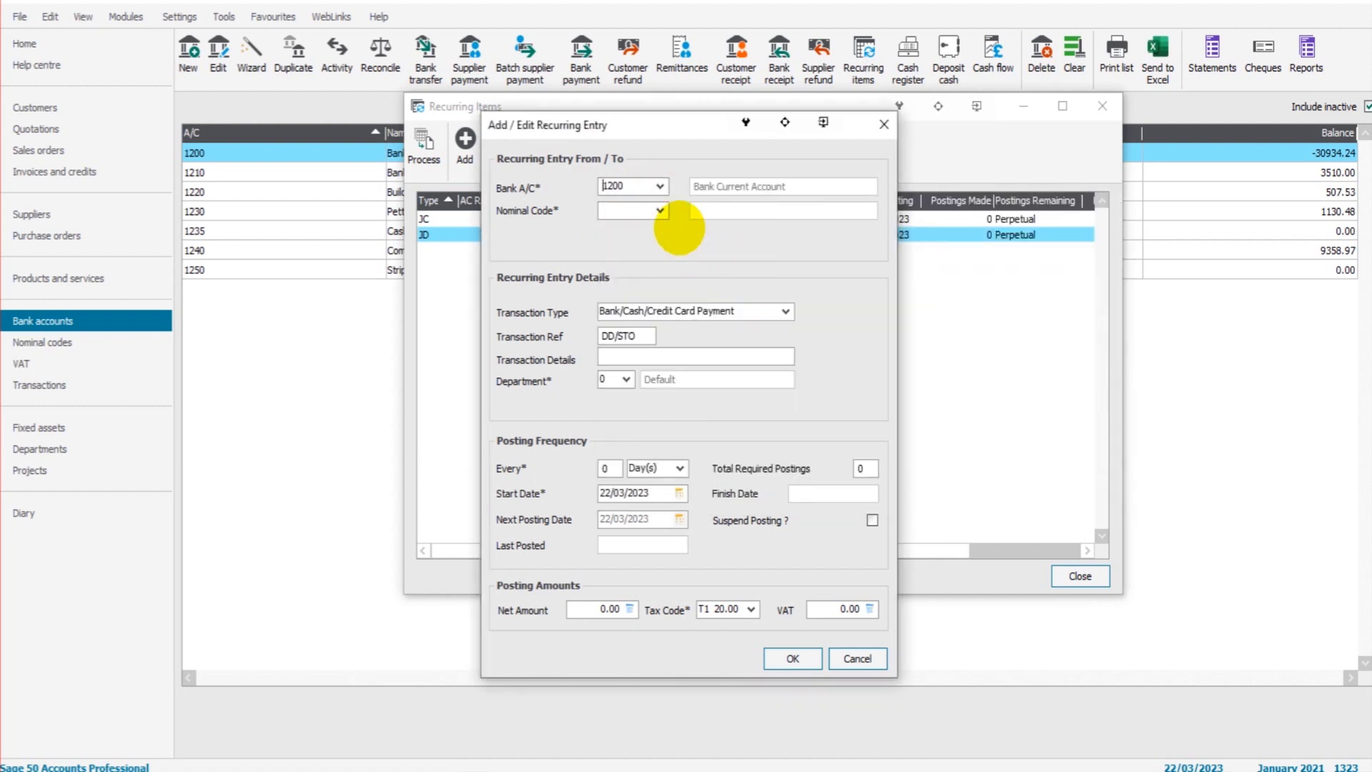
{"action": "left_click", "coordinate": [659, 210]}
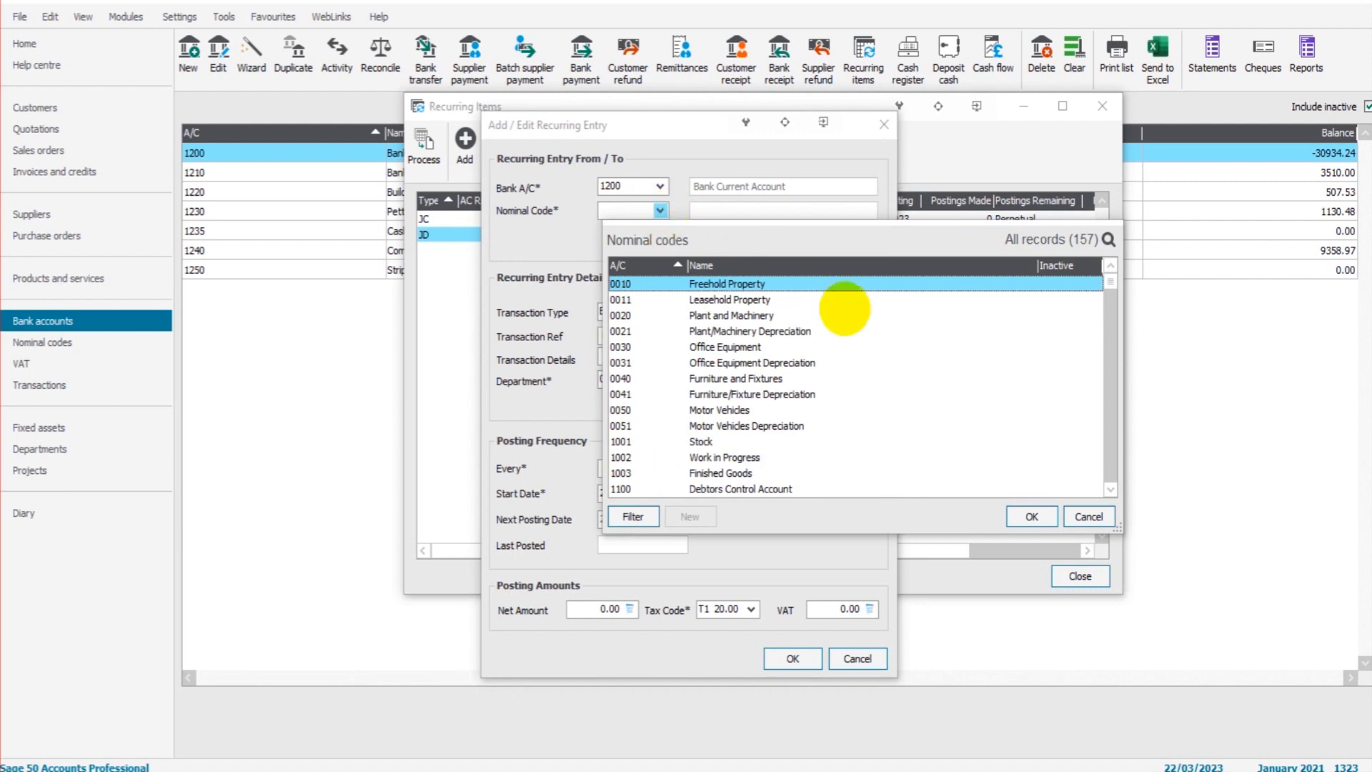
{"action": "left_click_drag", "start_coordinate": [1110, 281], "coordinate": [1112, 433]}
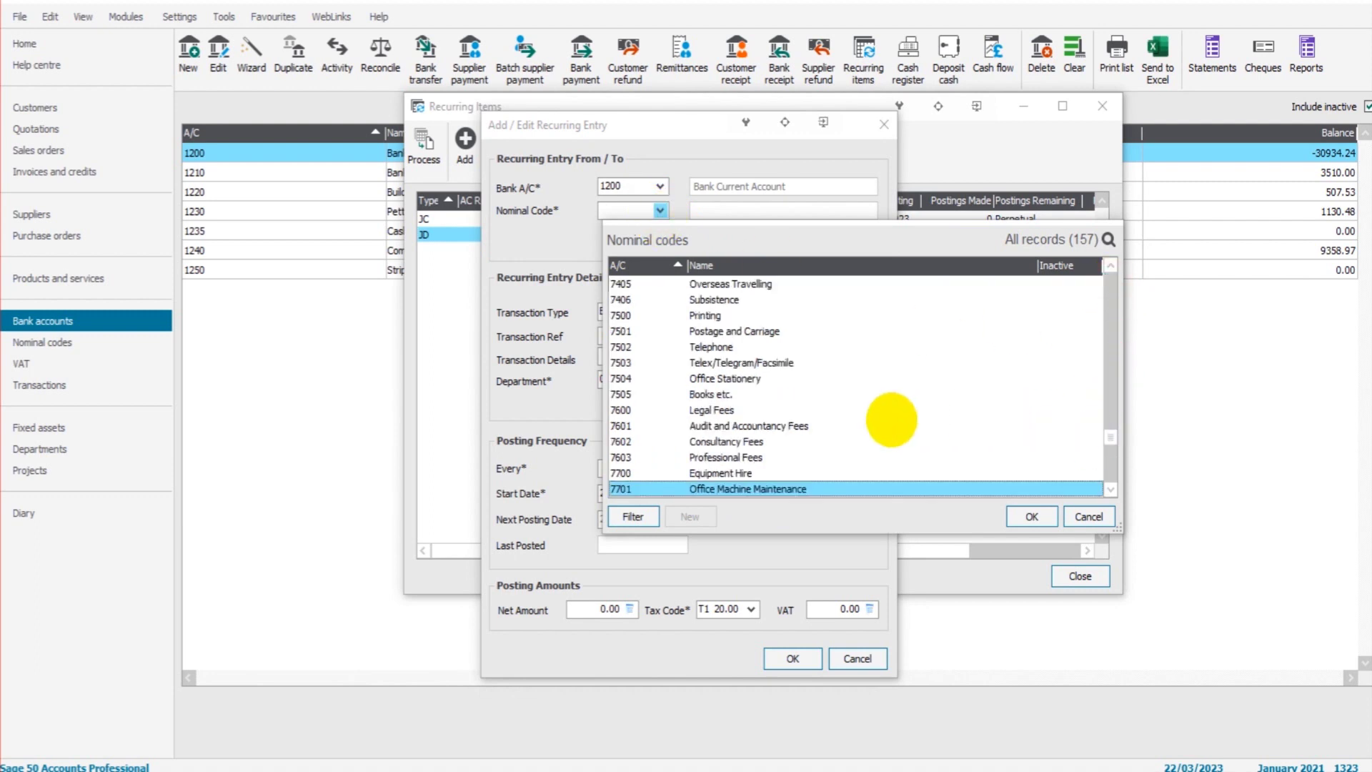
{"action": "left_click", "coordinate": [891, 423]}
{"action": "key", "text": "Up"}
{"action": "key", "text": "Up"}
{"action": "key", "text": "Up"}
{"action": "key", "text": "Up"}
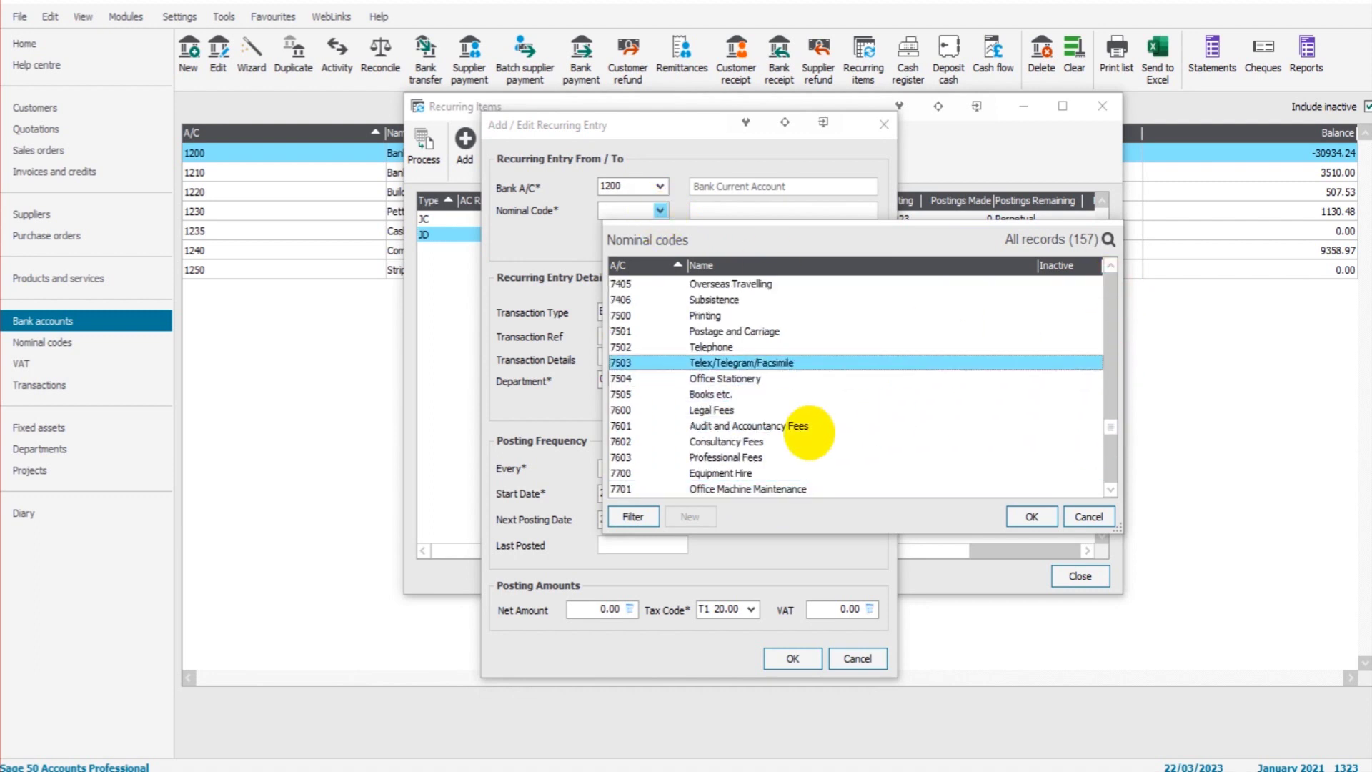
{"action": "left_click", "coordinate": [761, 443]}
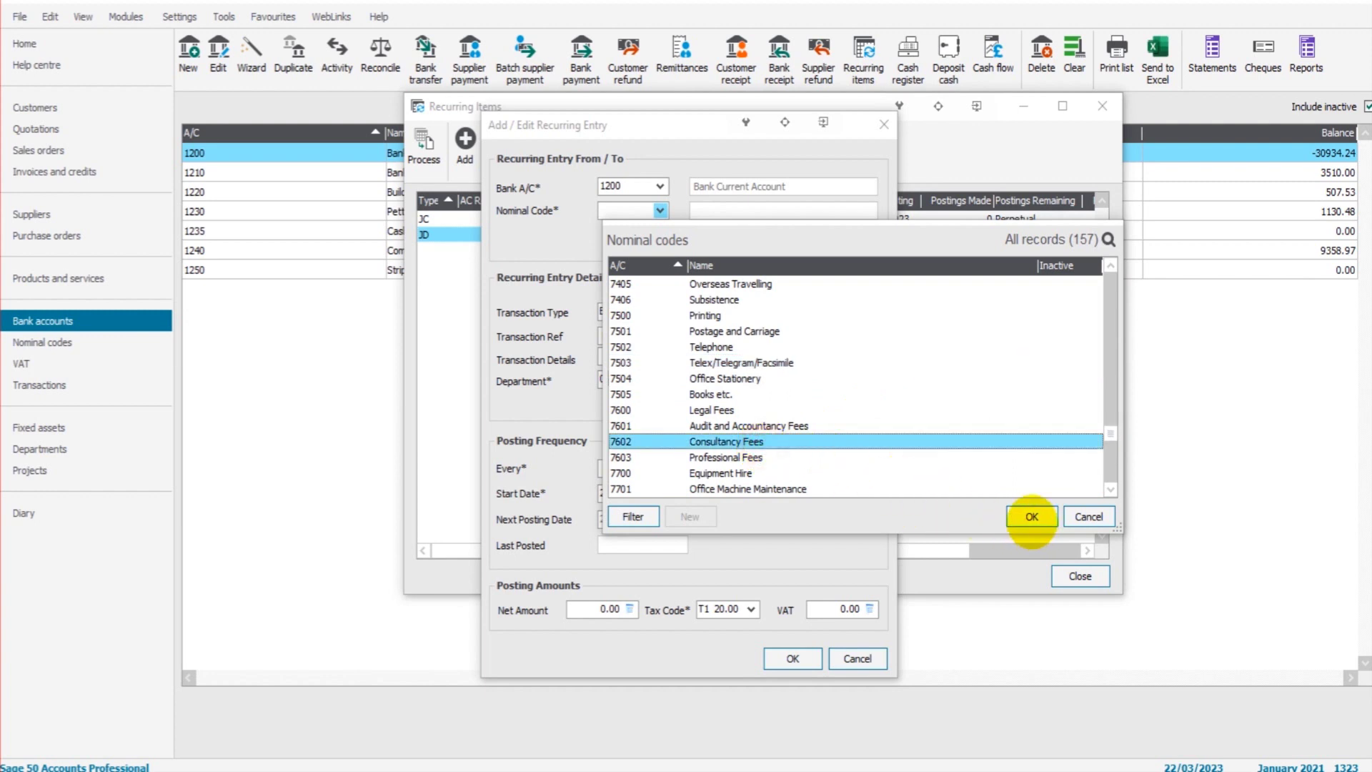
{"action": "left_click", "coordinate": [1032, 516]}
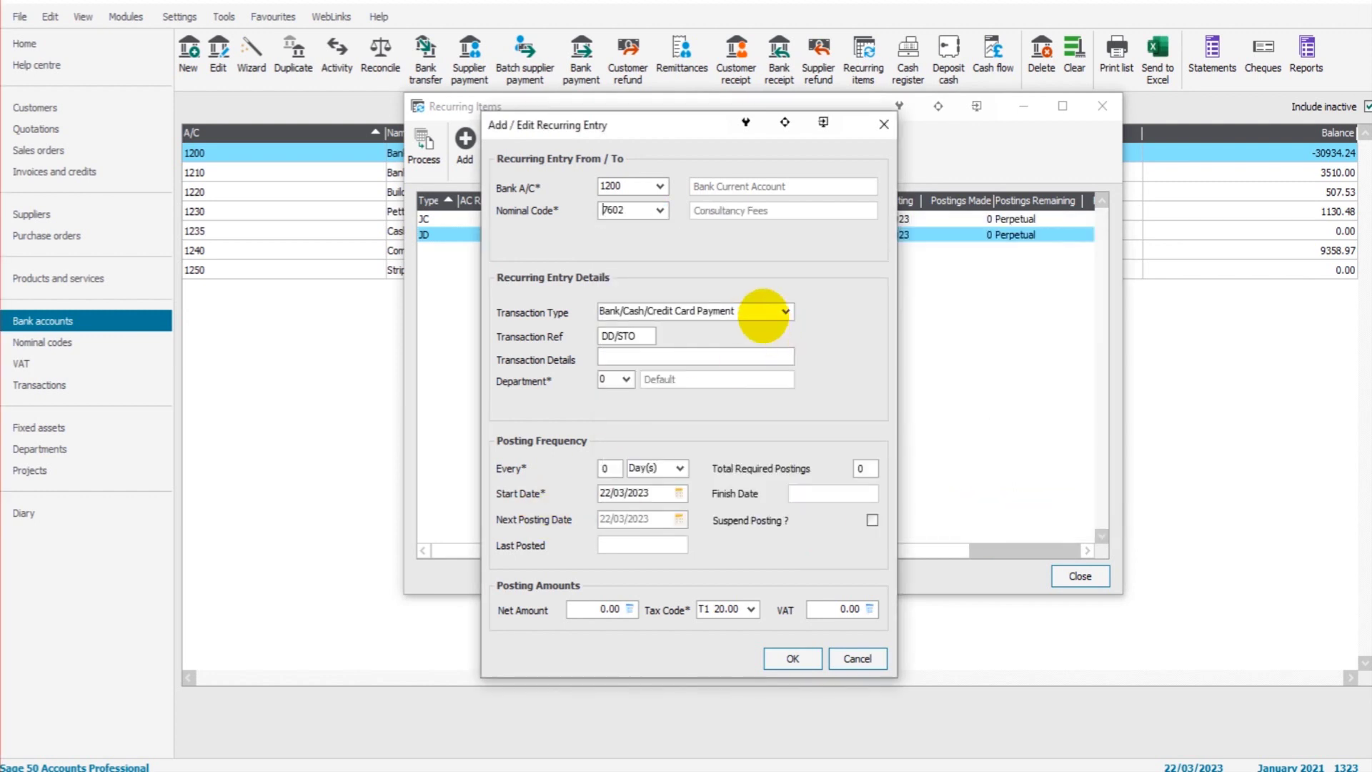
Step: Set ref Retain DD, details Retainer BD Consultancy, every 1 week, net amount 45.00
{"action": "double_click", "coordinate": [638, 336]}
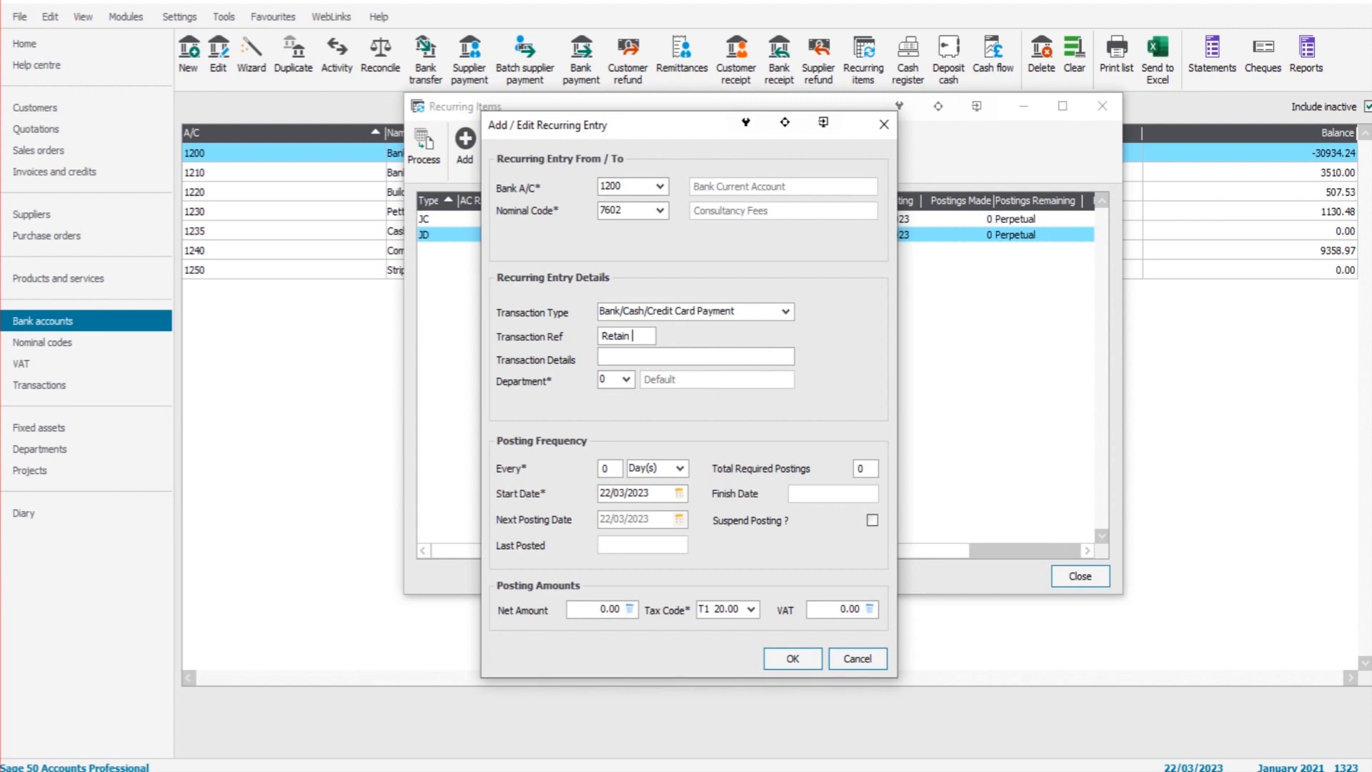
{"action": "left_click", "coordinate": [656, 350]}
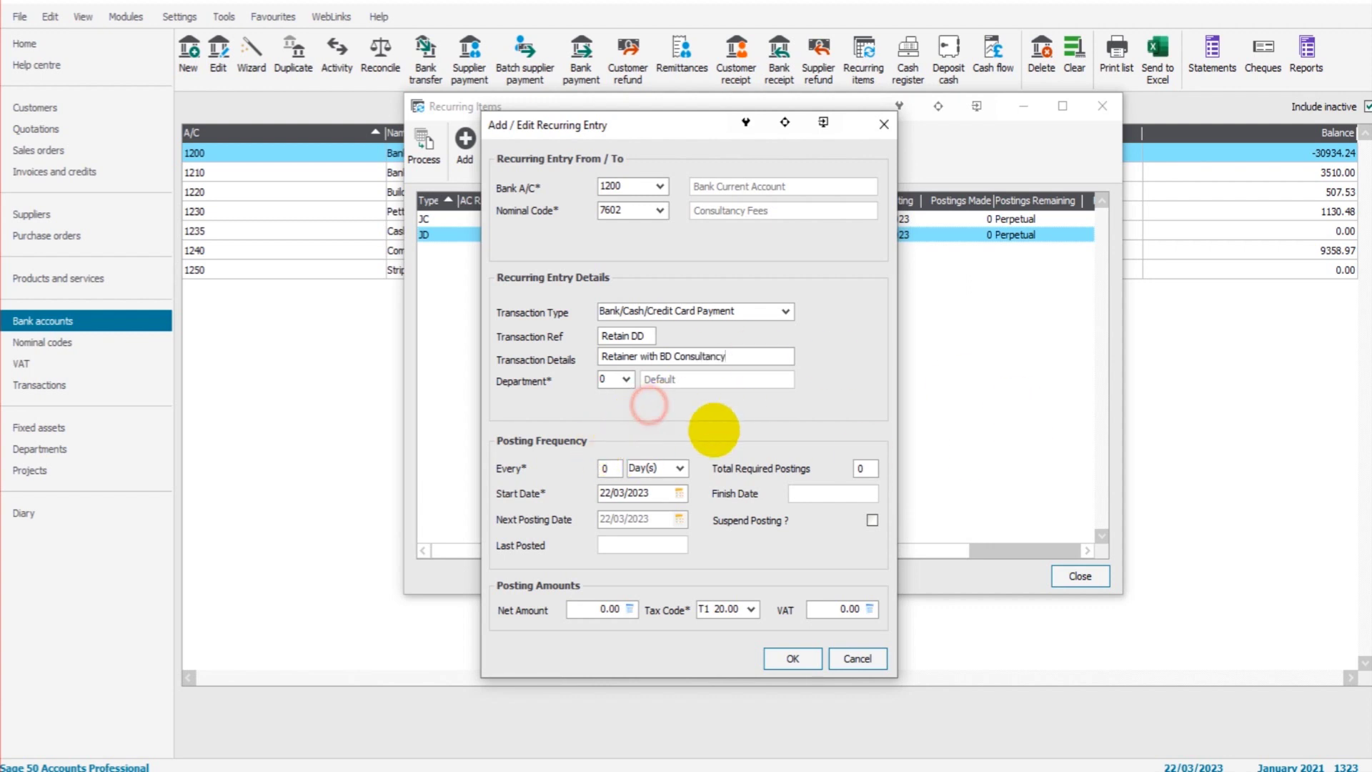
{"action": "left_click", "coordinate": [647, 468]}
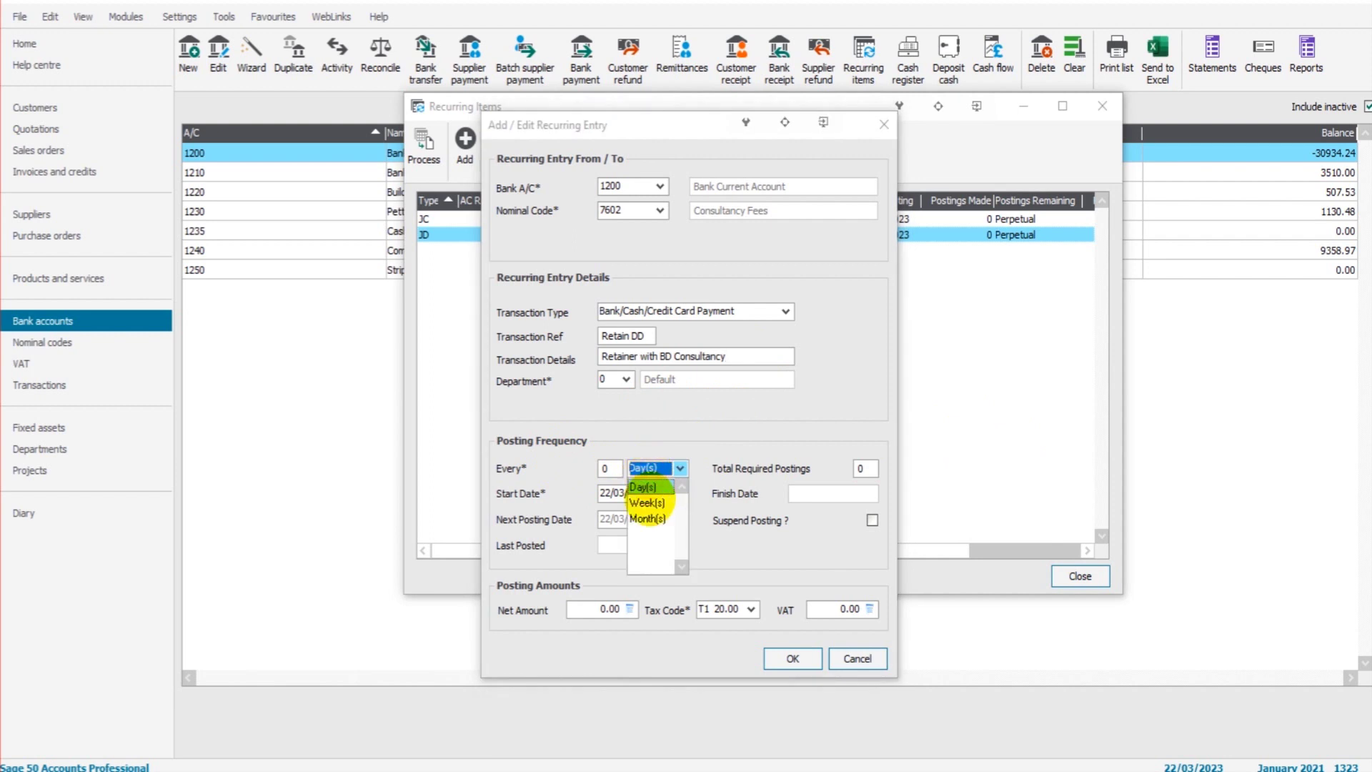
{"action": "left_click", "coordinate": [646, 502]}
{"action": "left_click", "coordinate": [605, 469]}
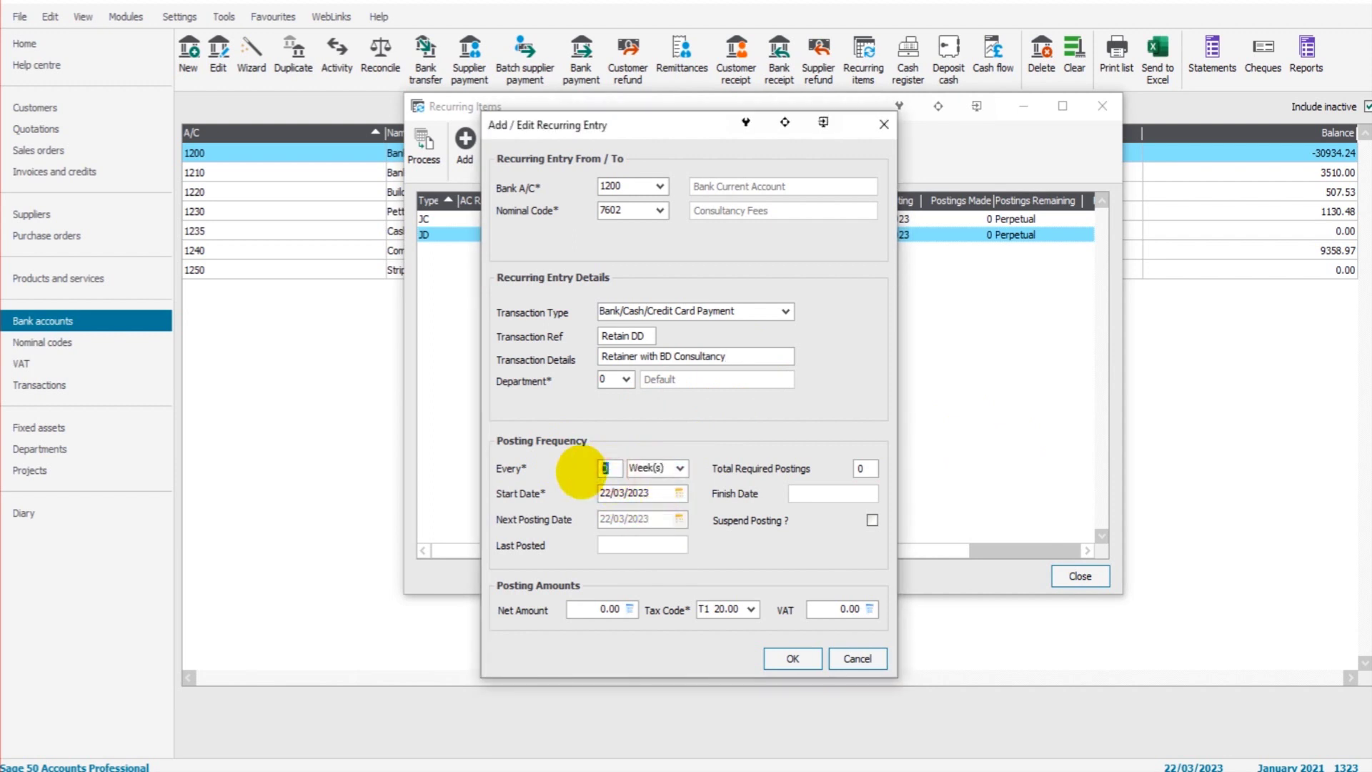
{"action": "type", "text": "1"}
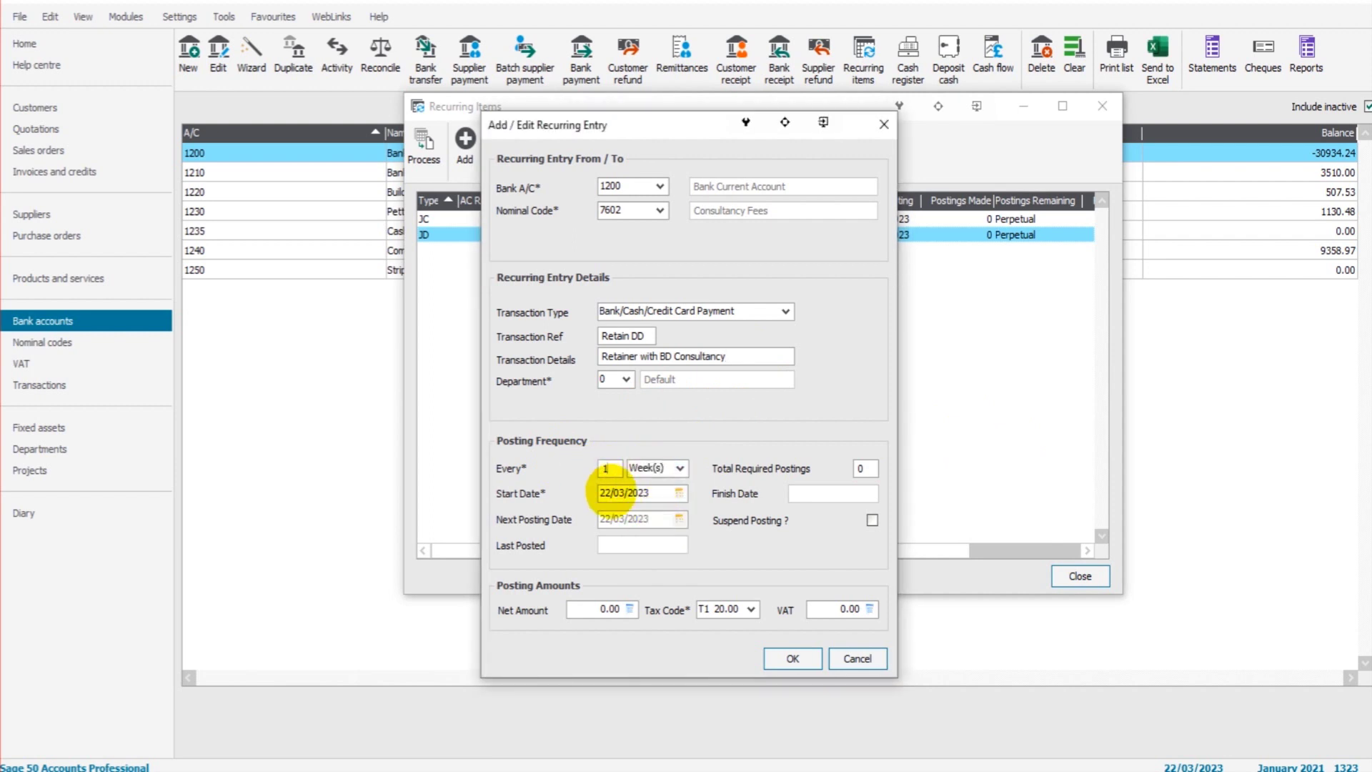
{"action": "left_click", "coordinate": [599, 609]}
{"action": "type", "text": "5"}
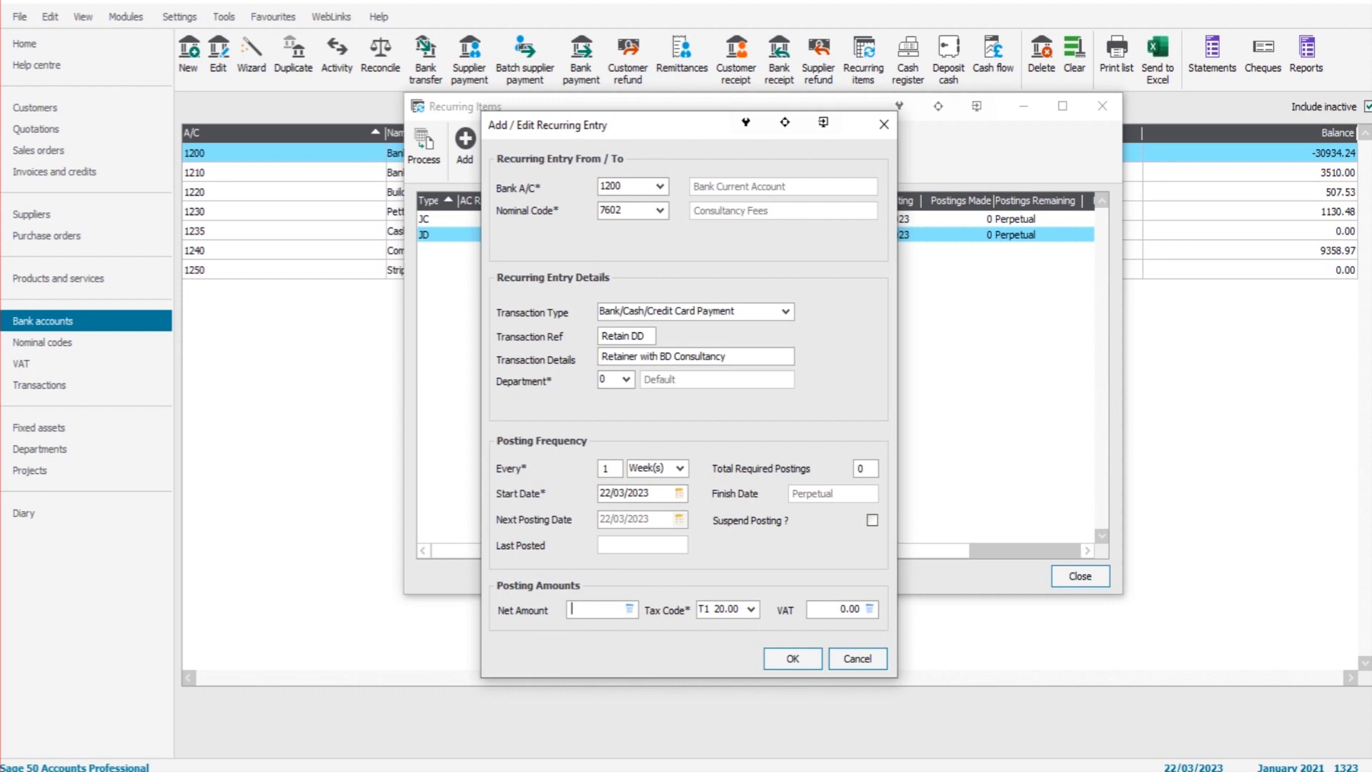
{"action": "key", "text": "Tab"}
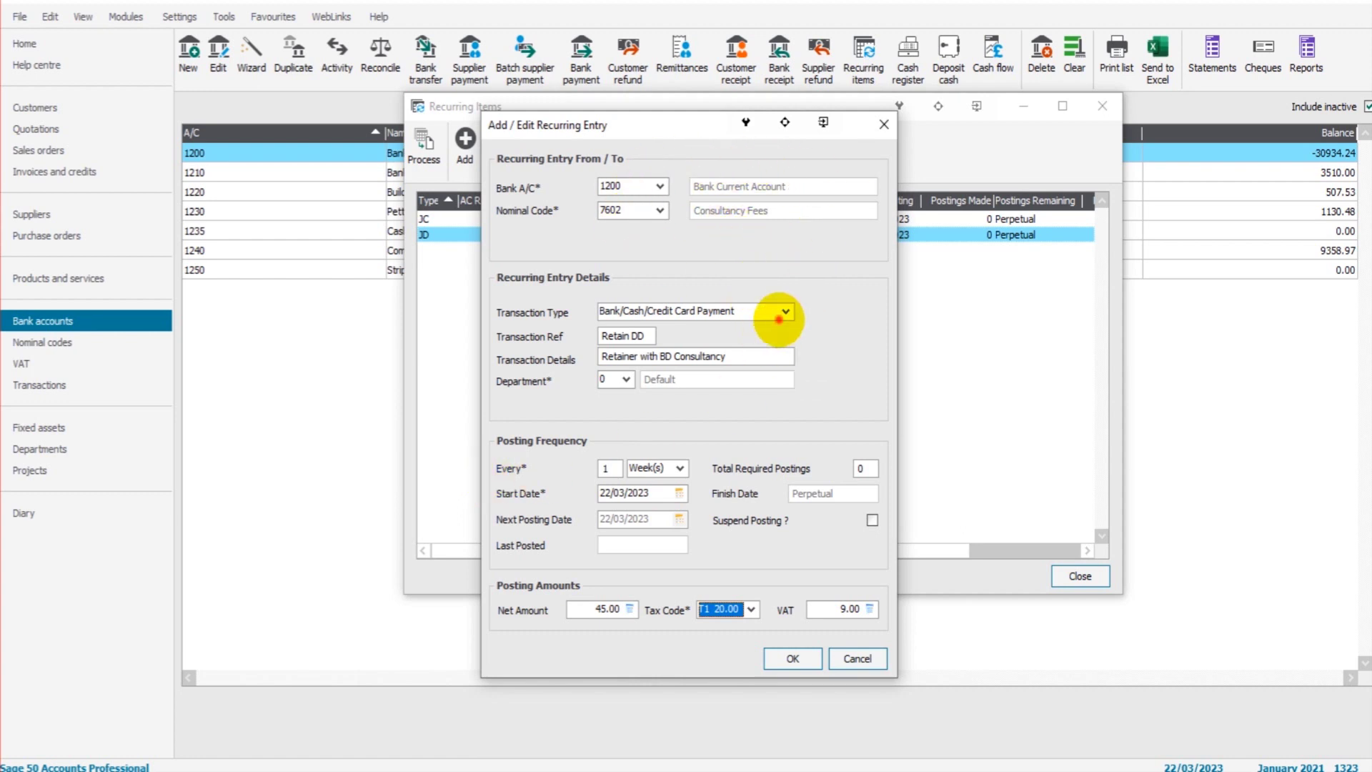
Step: Reset the entry as a bank payment from account 1200 to nominal code 7602
{"action": "left_click", "coordinate": [784, 312]}
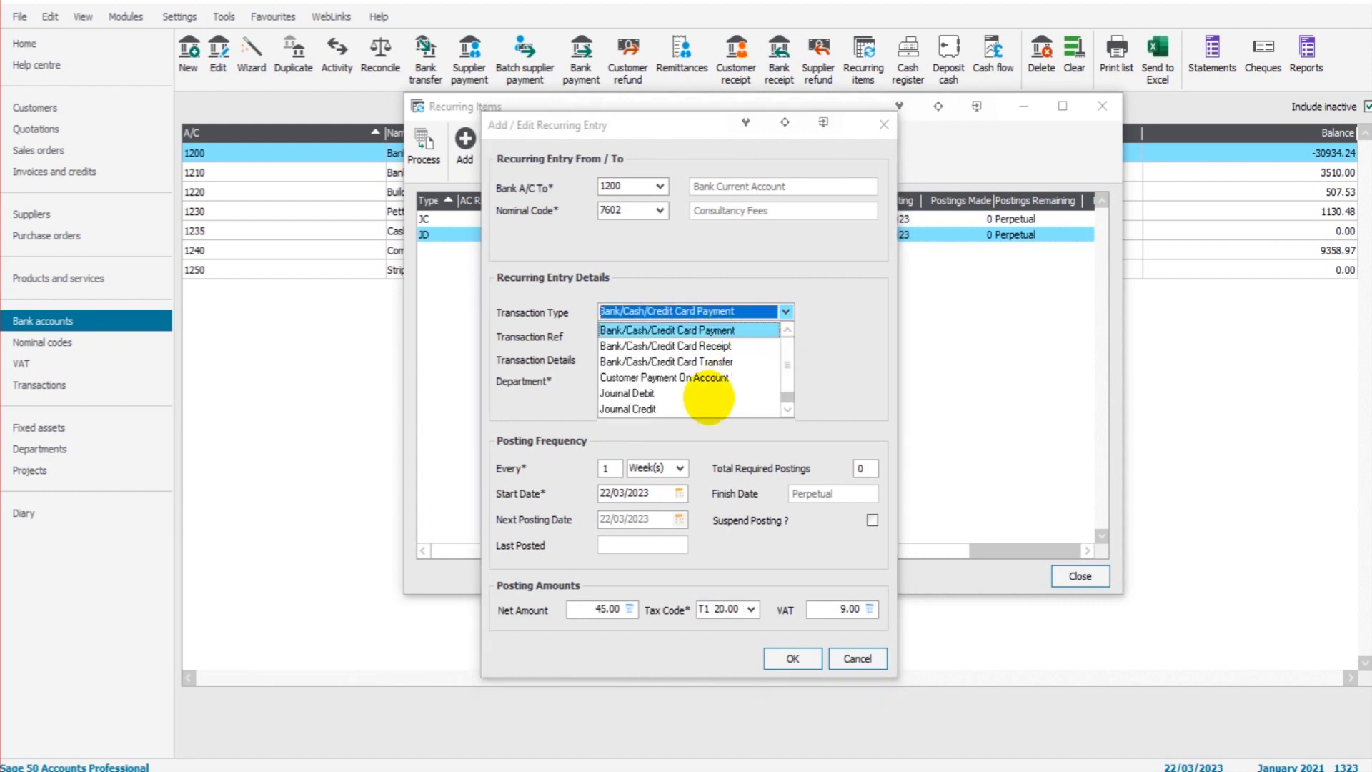
{"action": "left_click", "coordinate": [725, 393]}
{"action": "left_click", "coordinate": [722, 349]}
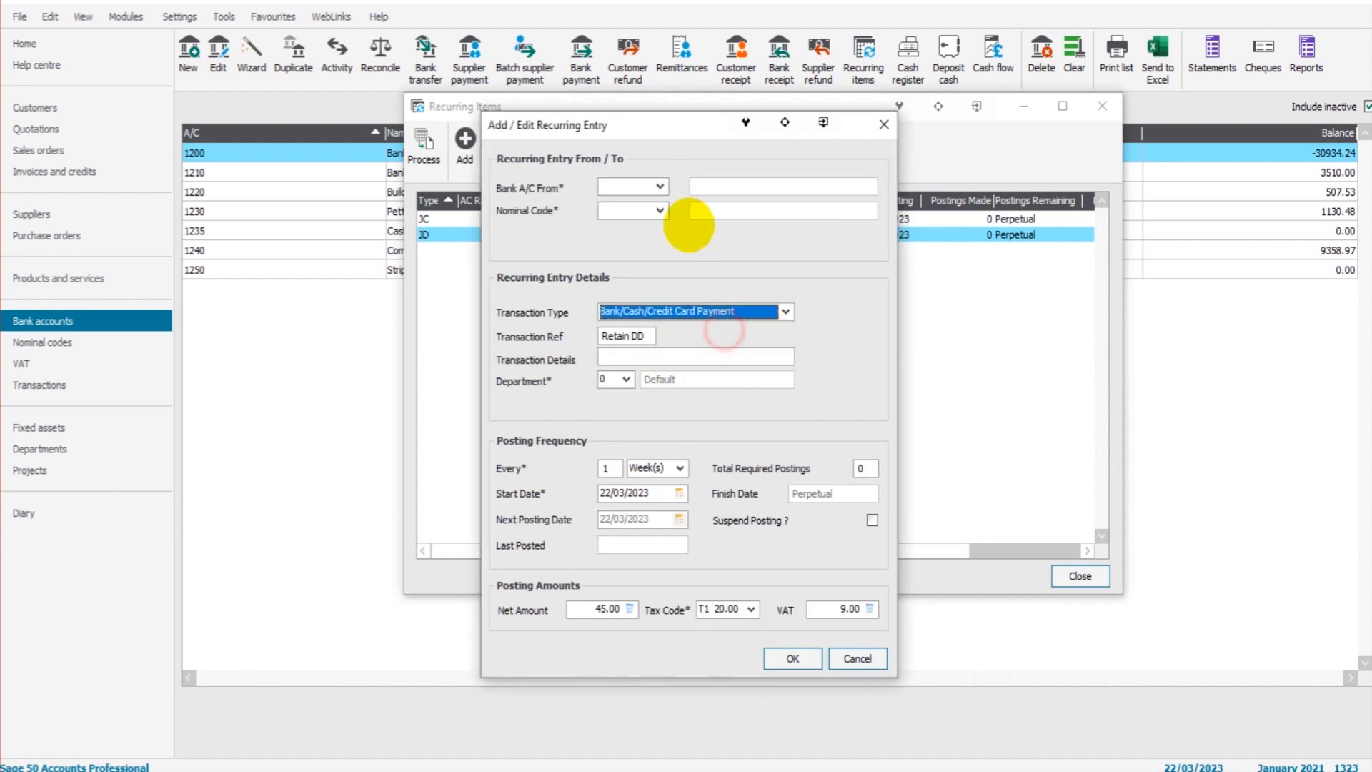
{"action": "left_click", "coordinate": [658, 190]}
{"action": "double_click", "coordinate": [753, 267]}
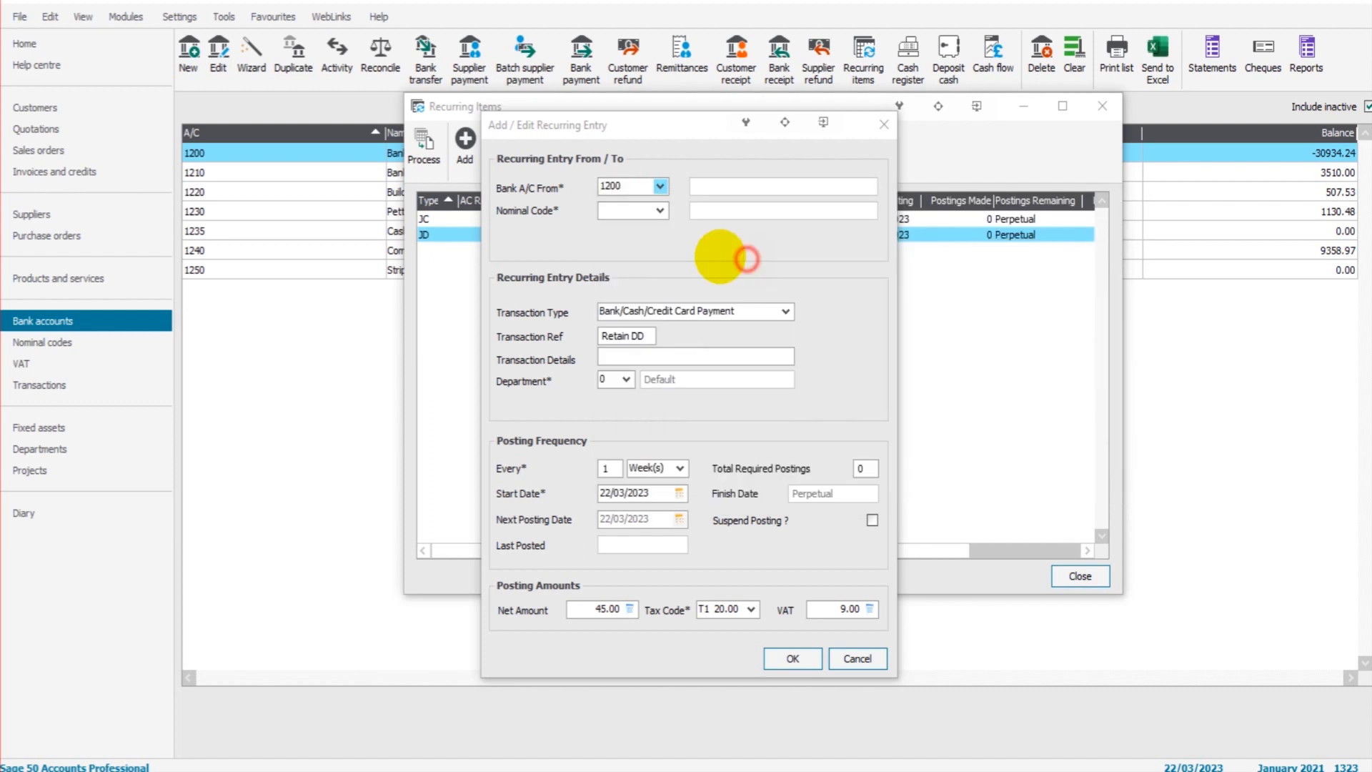
{"action": "left_click", "coordinate": [664, 211]}
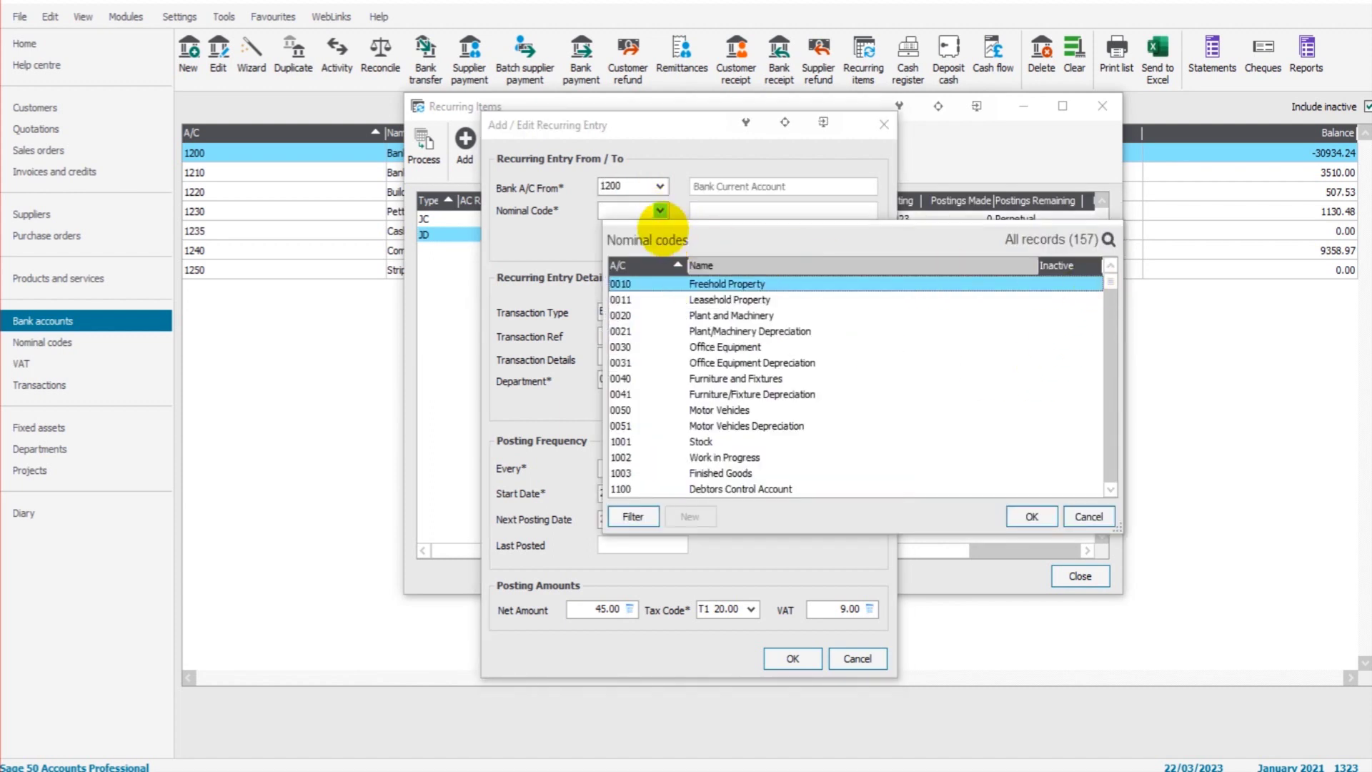
{"action": "left_click", "coordinate": [639, 210]}
{"action": "type", "text": "7602"}
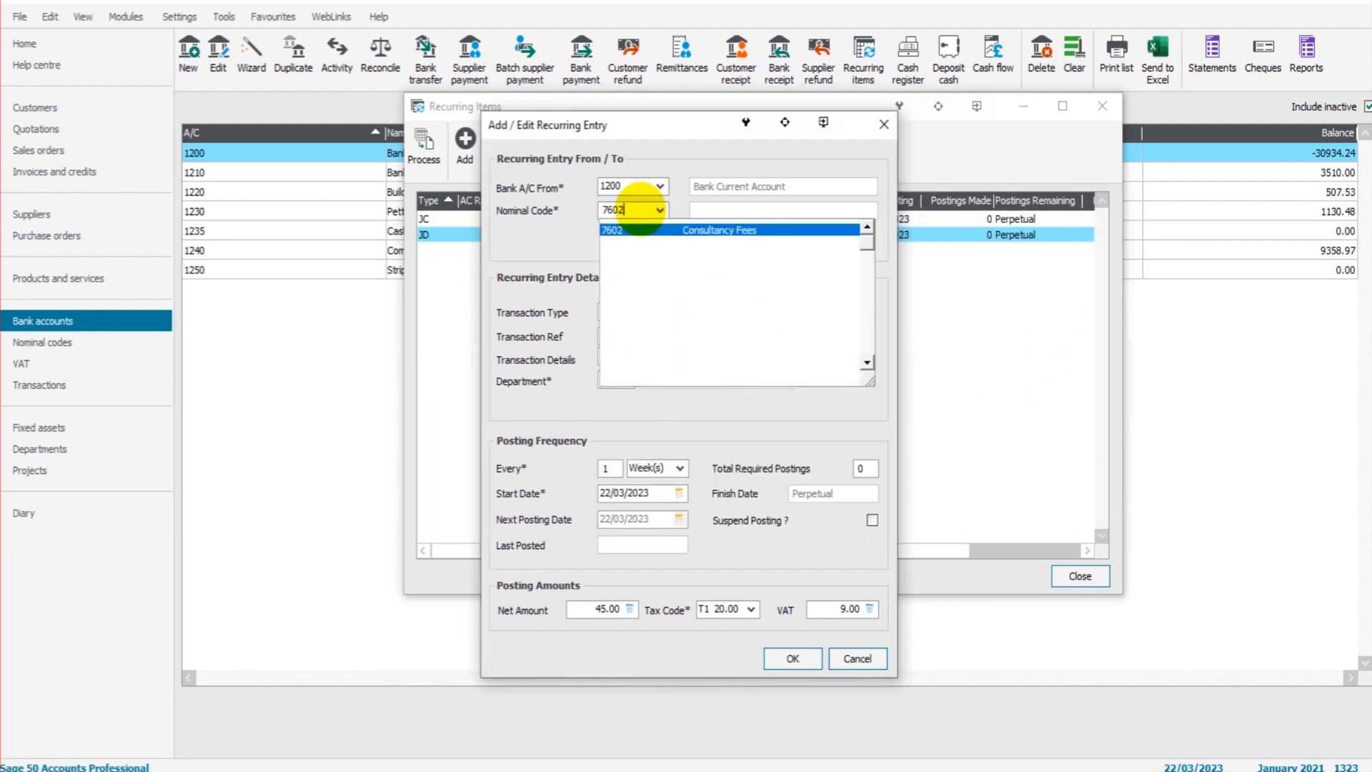
{"action": "key", "text": "Tab"}
Step: Set the start date to 23/03/2023, accepting the outside-financial-year warning
{"action": "left_click", "coordinate": [639, 356]}
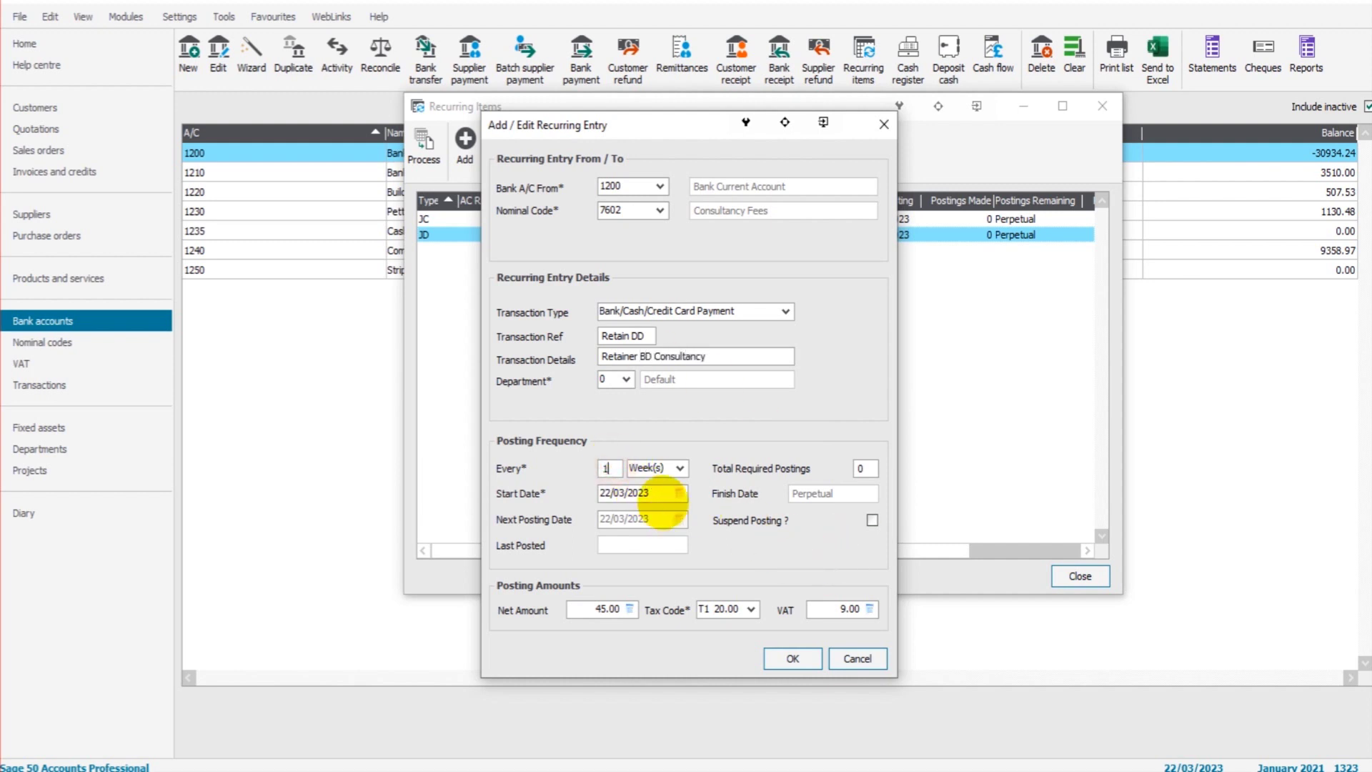
{"action": "left_click", "coordinate": [679, 493]}
{"action": "left_click", "coordinate": [703, 601]}
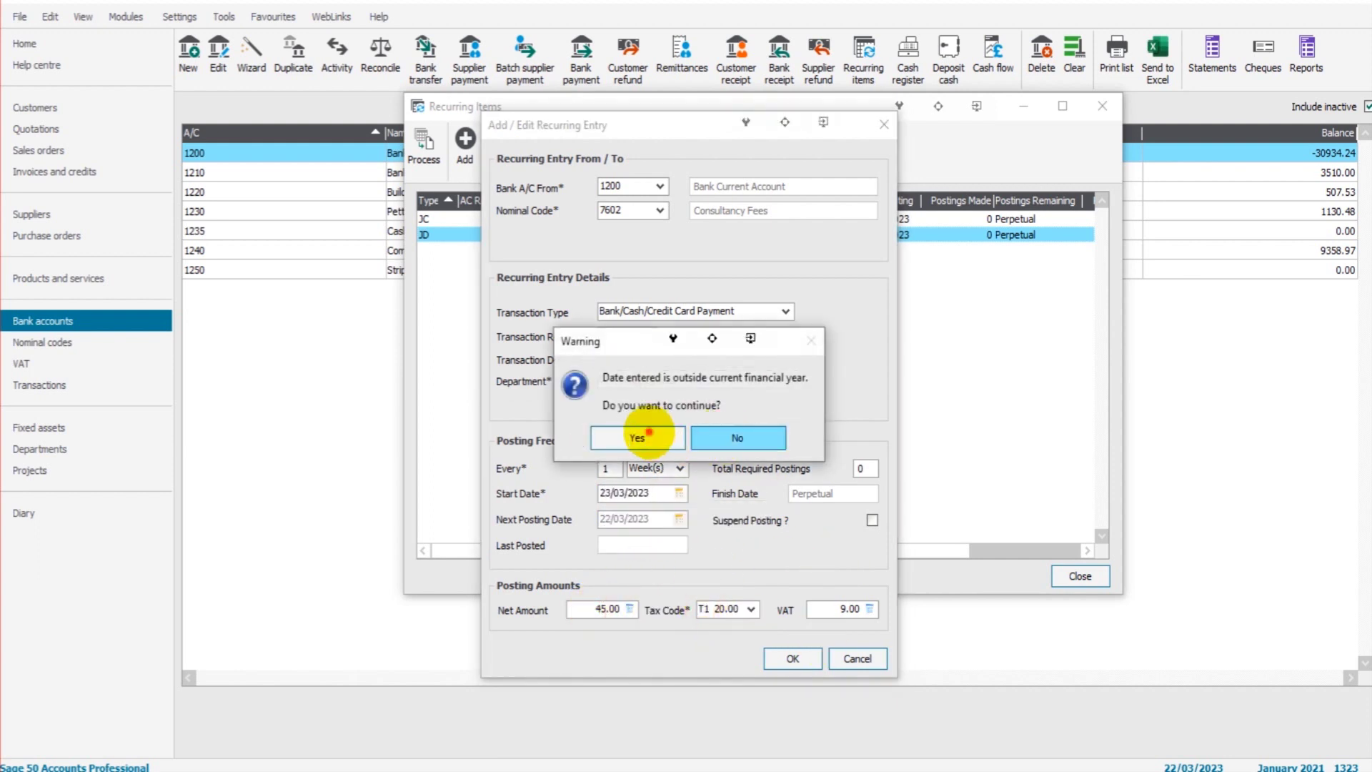
{"action": "left_click", "coordinate": [638, 438]}
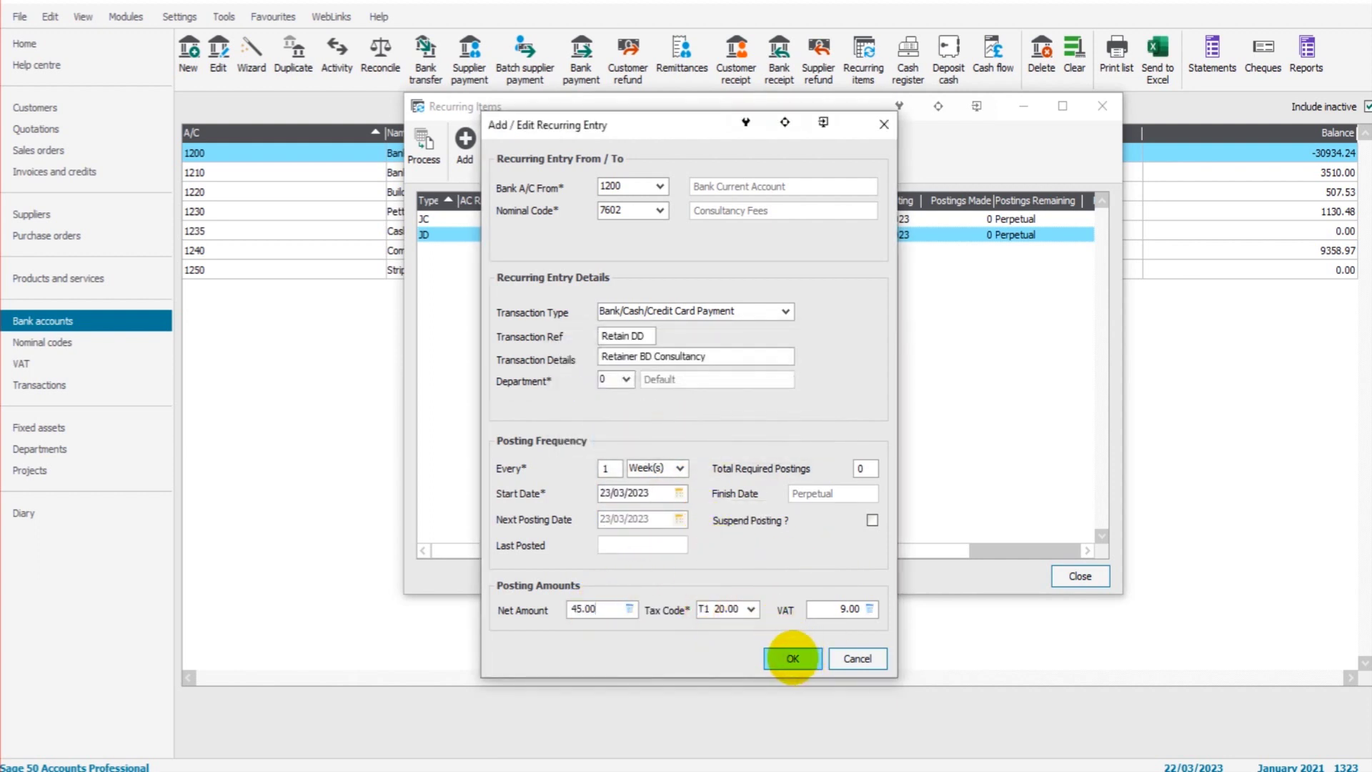
Step: Save the weekly retainer and list recurring entries due up to 30/04/2023
{"action": "left_click", "coordinate": [794, 659]}
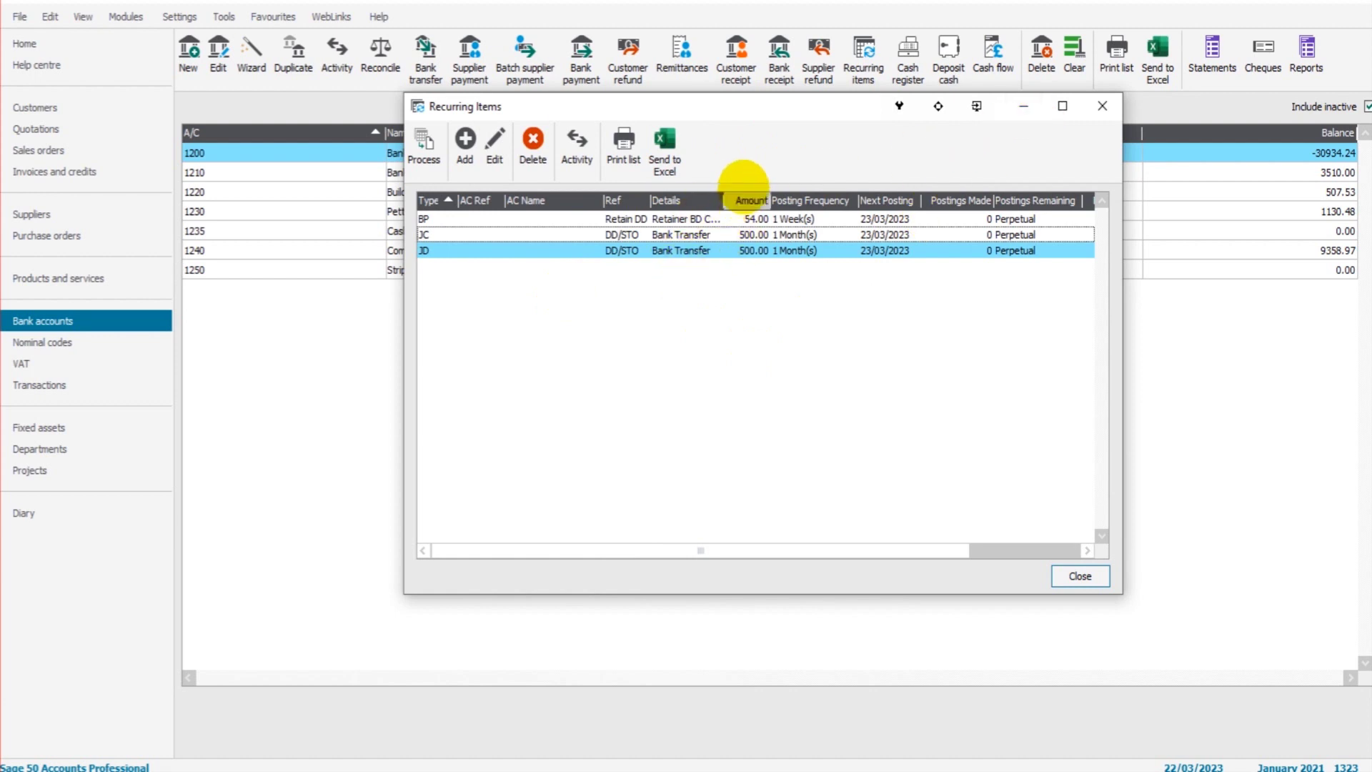
{"action": "left_click_drag", "start_coordinate": [791, 113], "coordinate": [769, 166]}
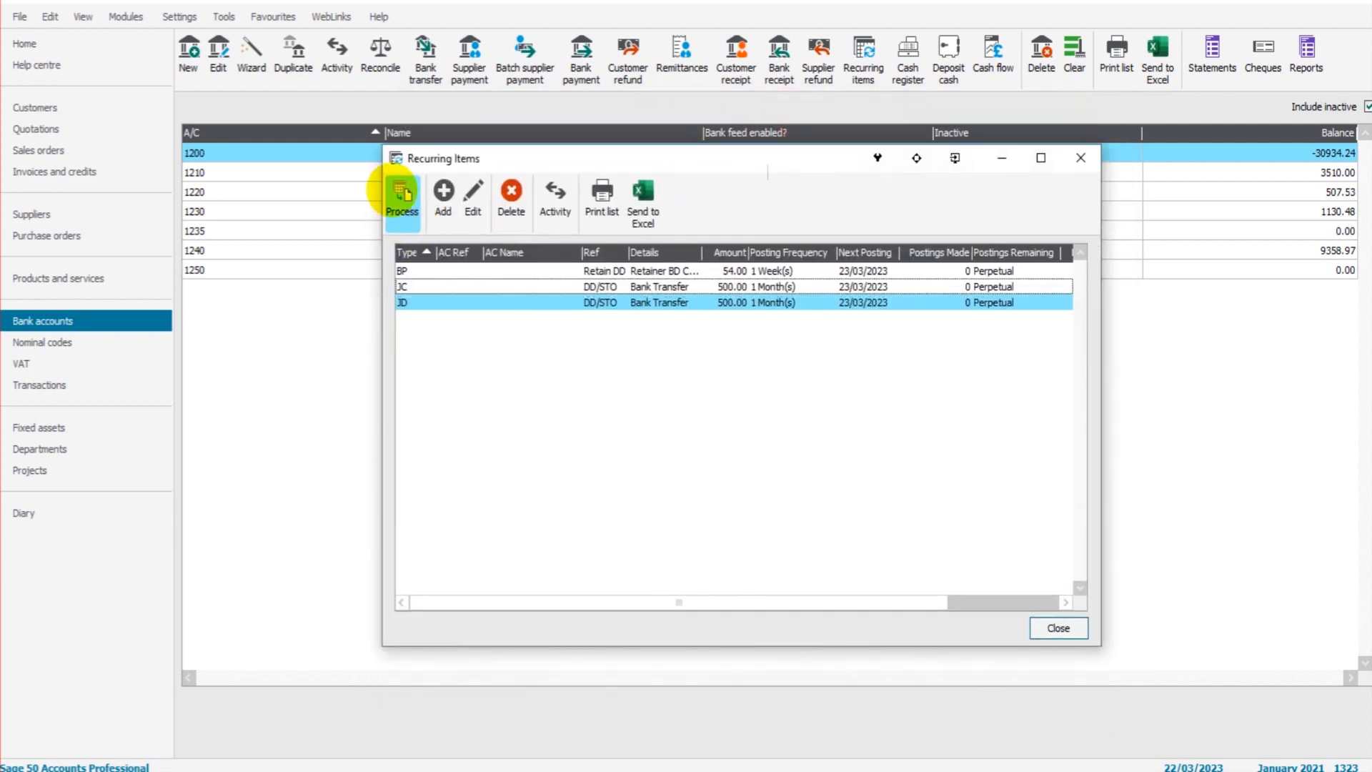
{"action": "left_click", "coordinate": [403, 195]}
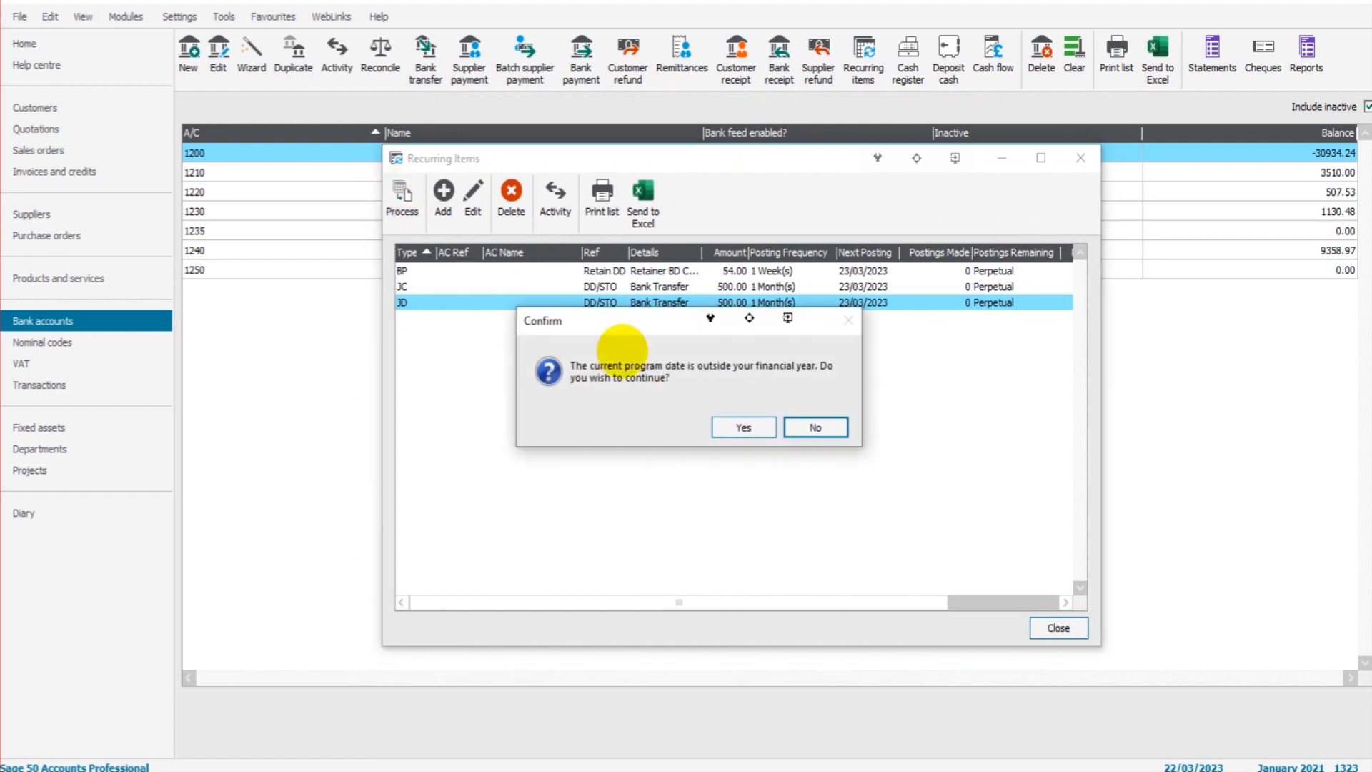
{"action": "left_click", "coordinate": [744, 427]}
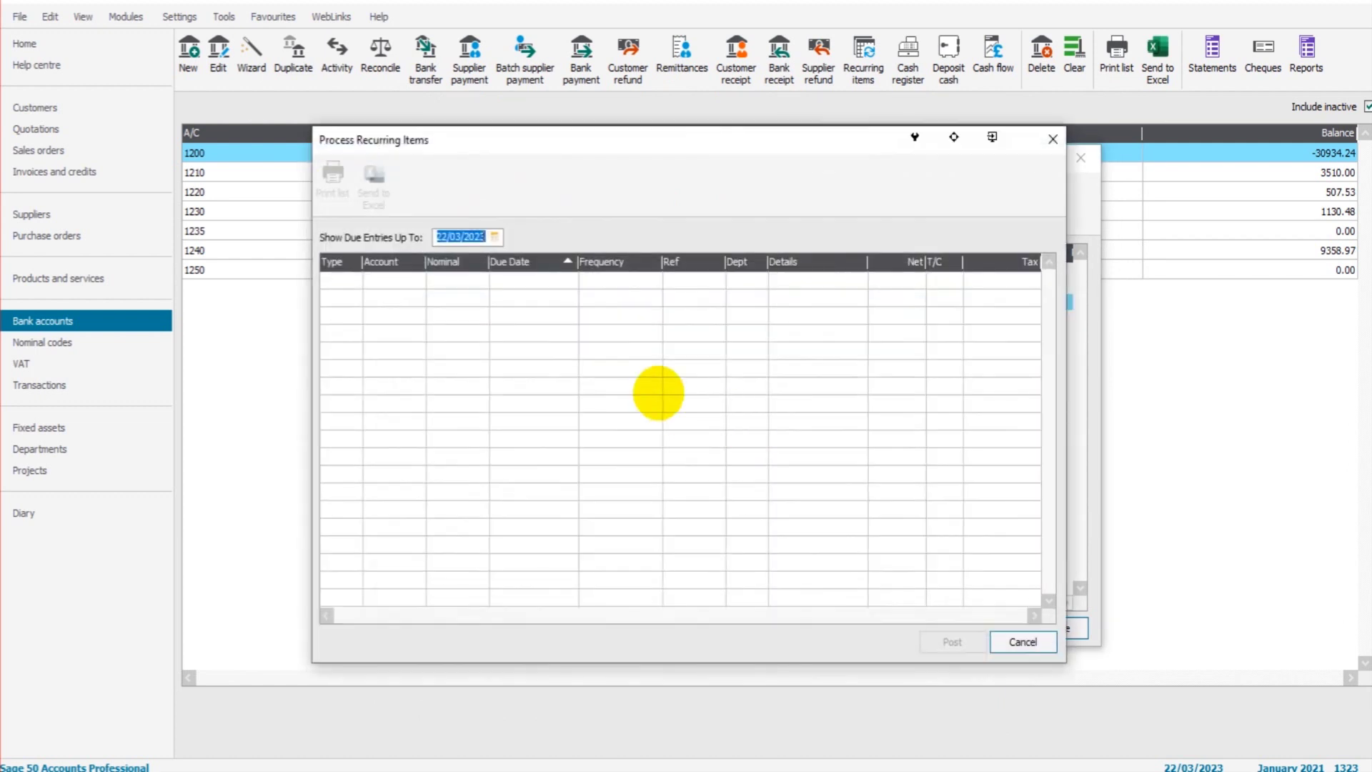
{"action": "left_click", "coordinate": [483, 237]}
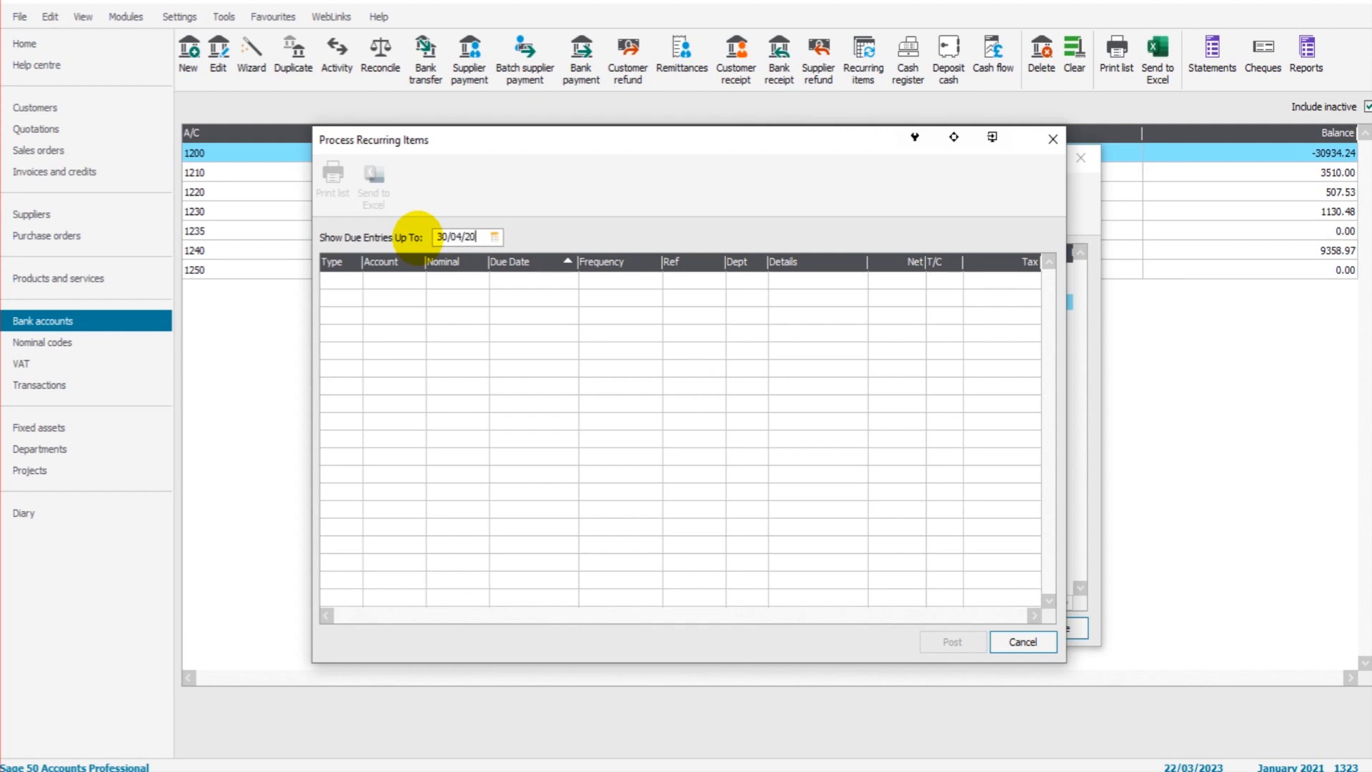
{"action": "key", "text": "Tab"}
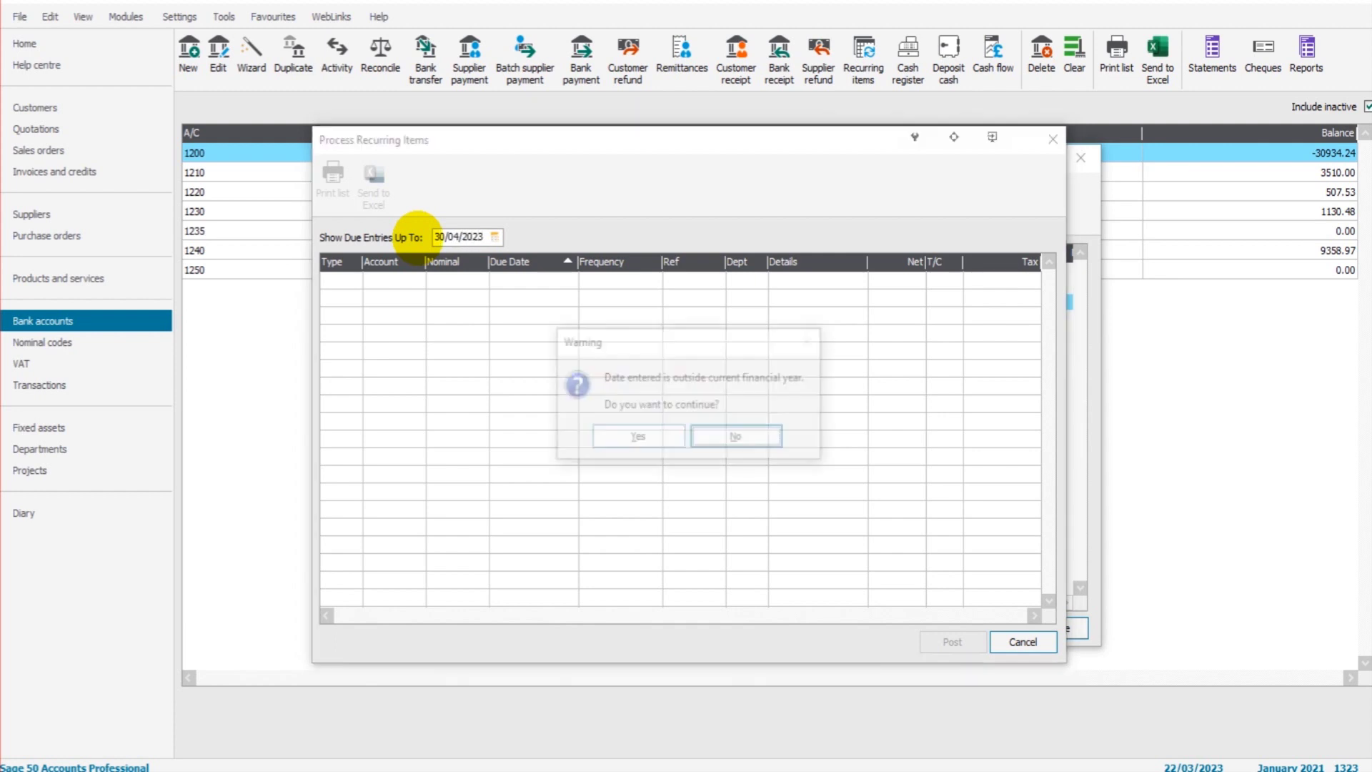
{"action": "left_click", "coordinate": [629, 519]}
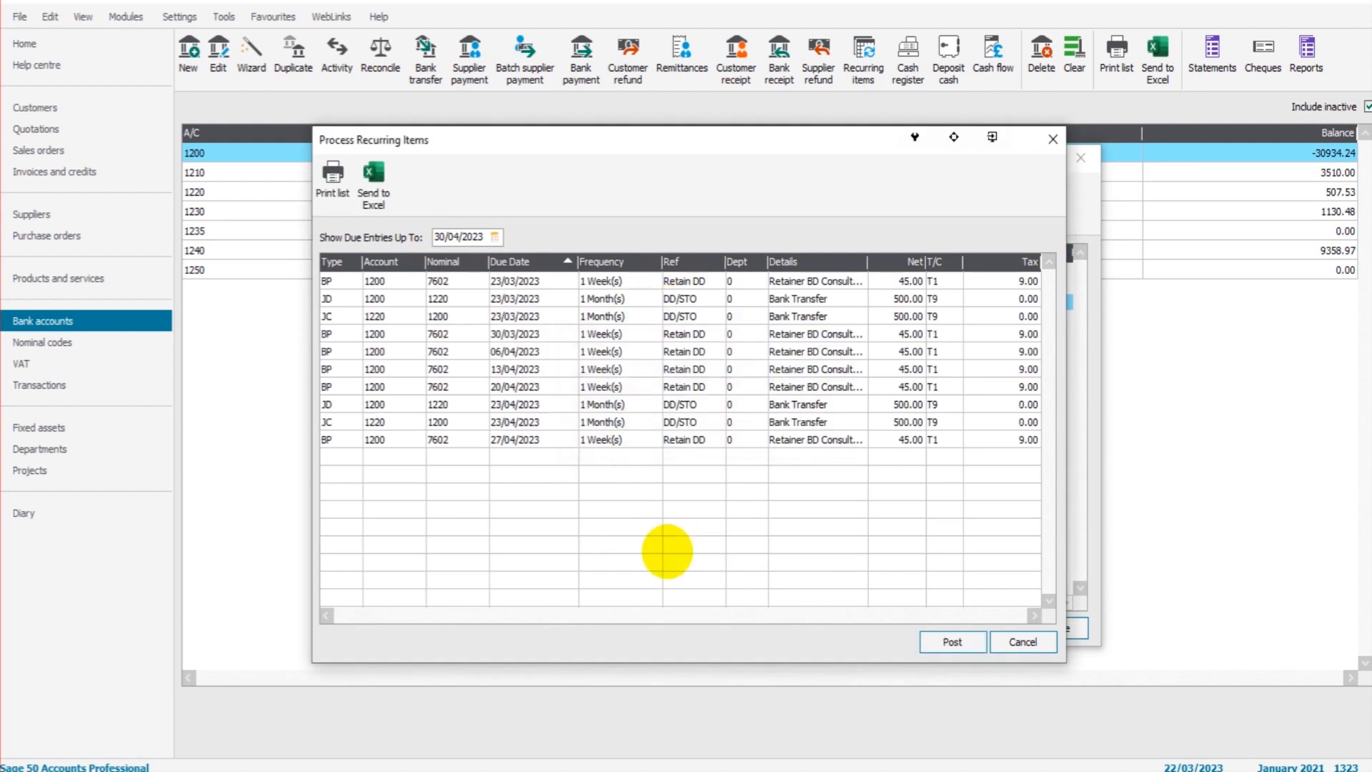
Step: Check the April due dates and post all ten due entries, confirming the warning
{"action": "left_click_drag", "start_coordinate": [828, 138], "coordinate": [841, 103]}
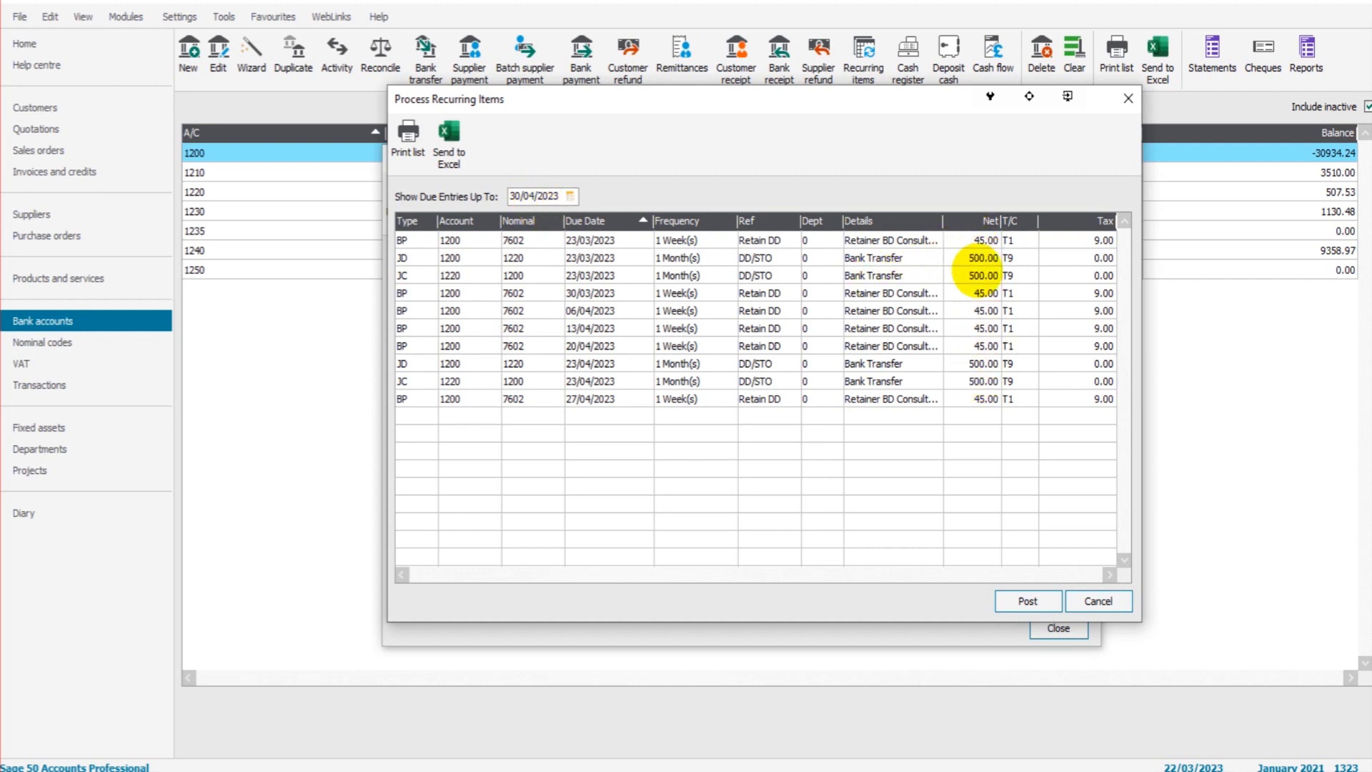
{"action": "left_click", "coordinate": [615, 275]}
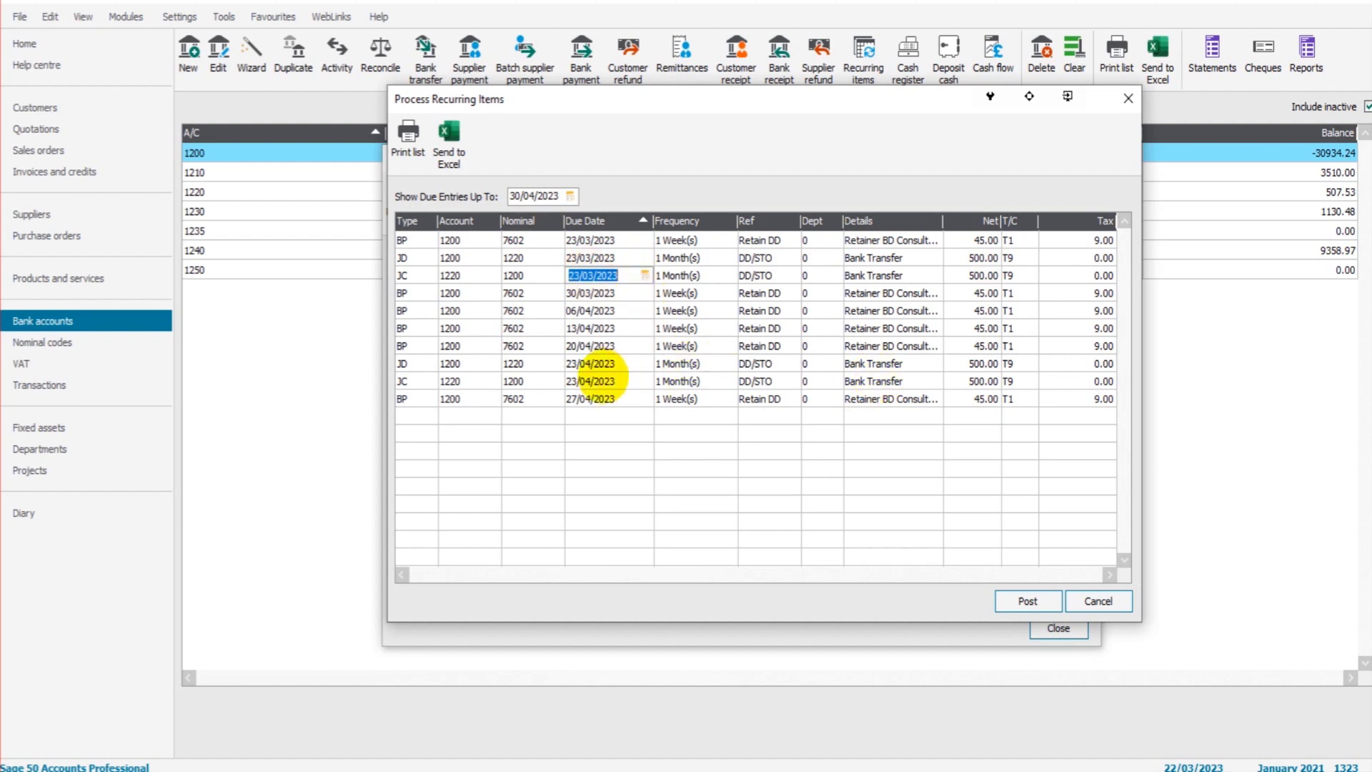
{"action": "left_click", "coordinate": [601, 379]}
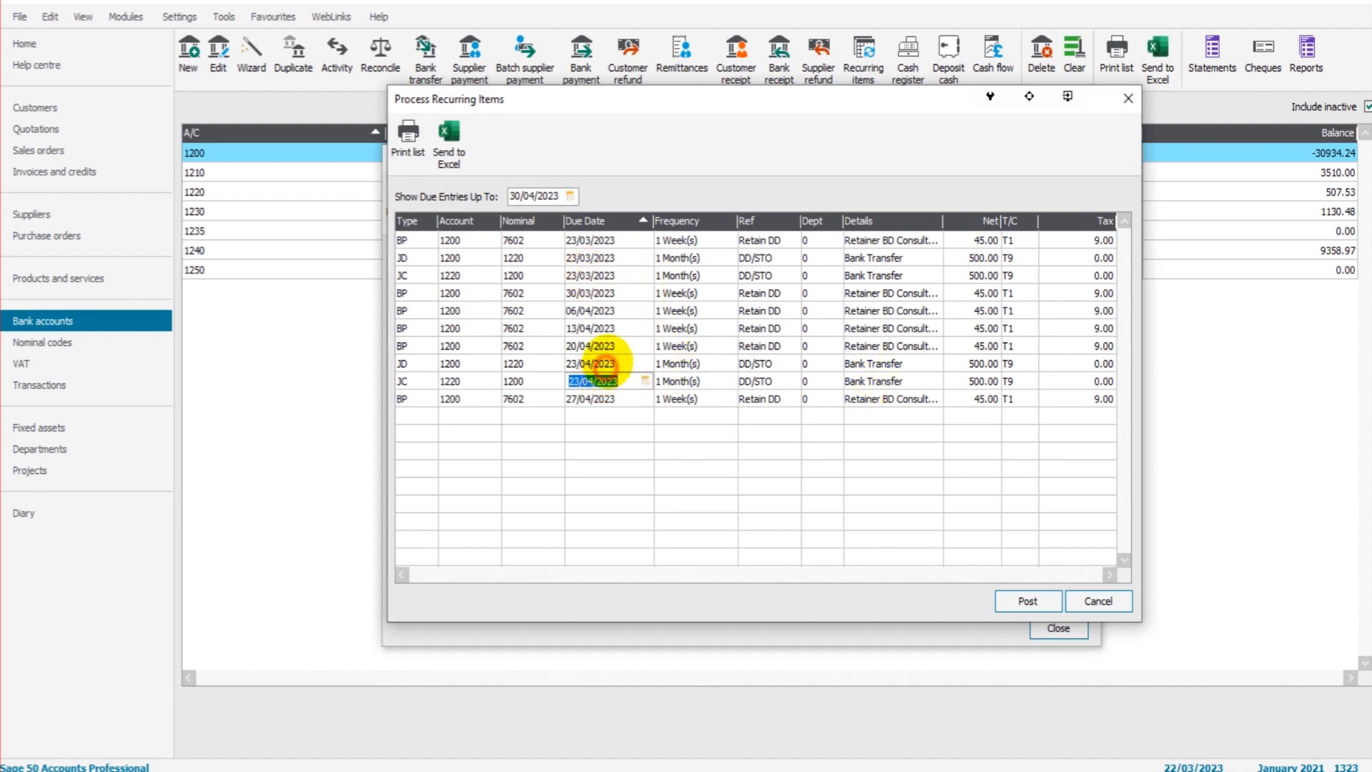
{"action": "left_click", "coordinate": [604, 364]}
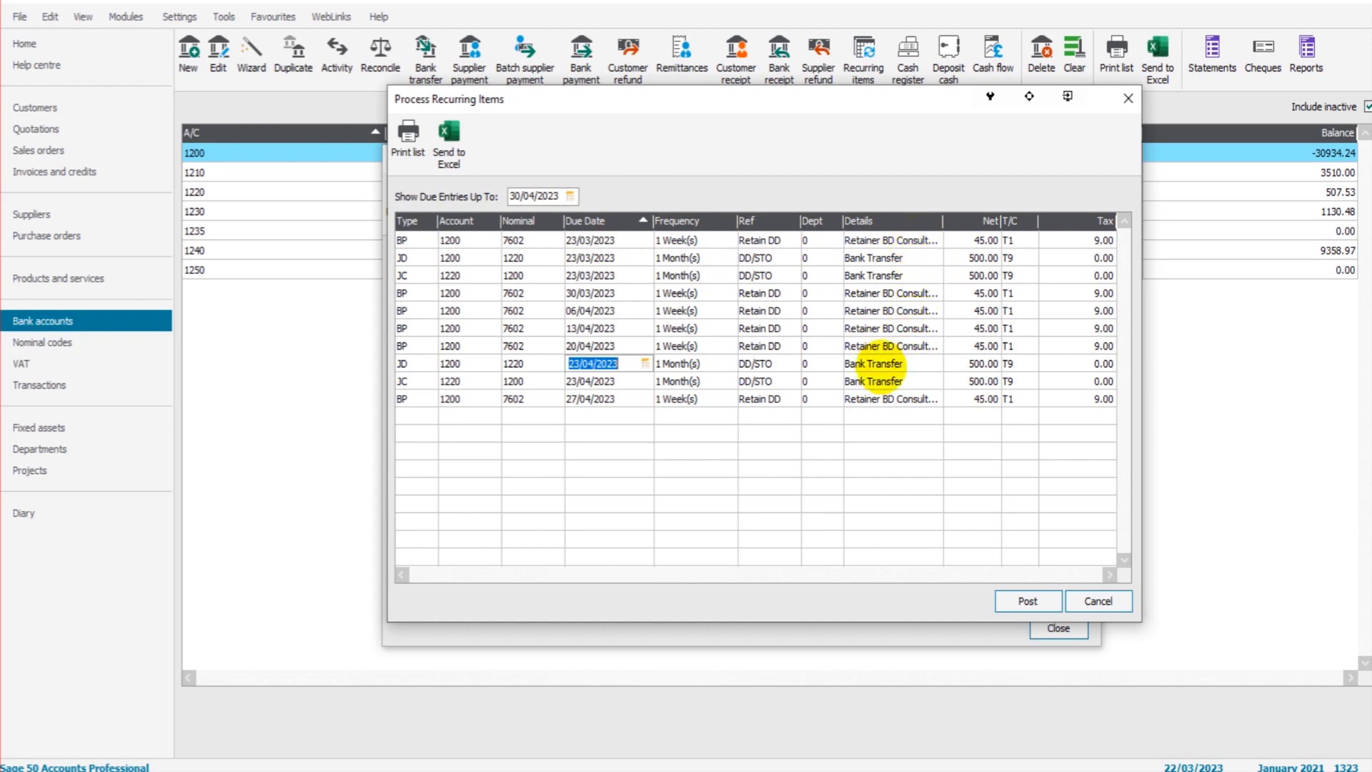
{"action": "left_click", "coordinate": [1027, 602]}
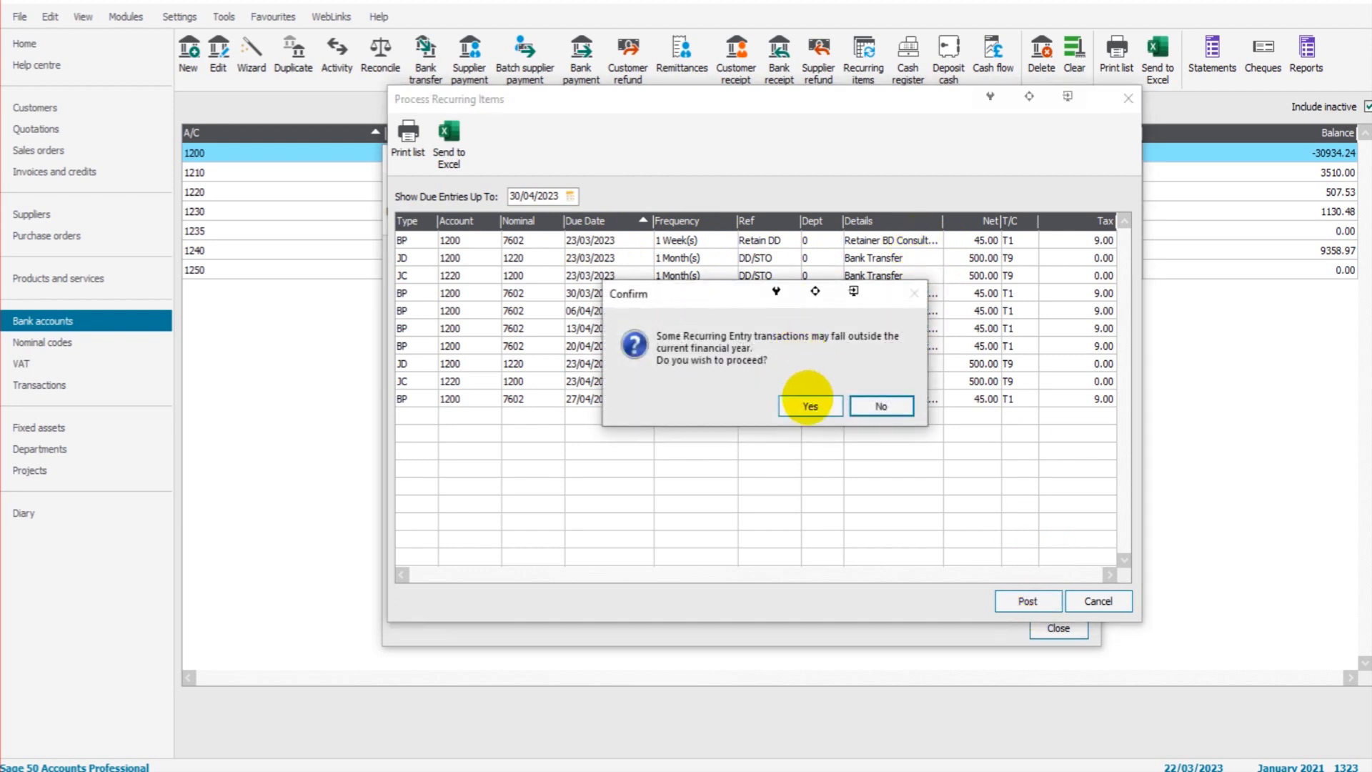
{"action": "left_click", "coordinate": [809, 406]}
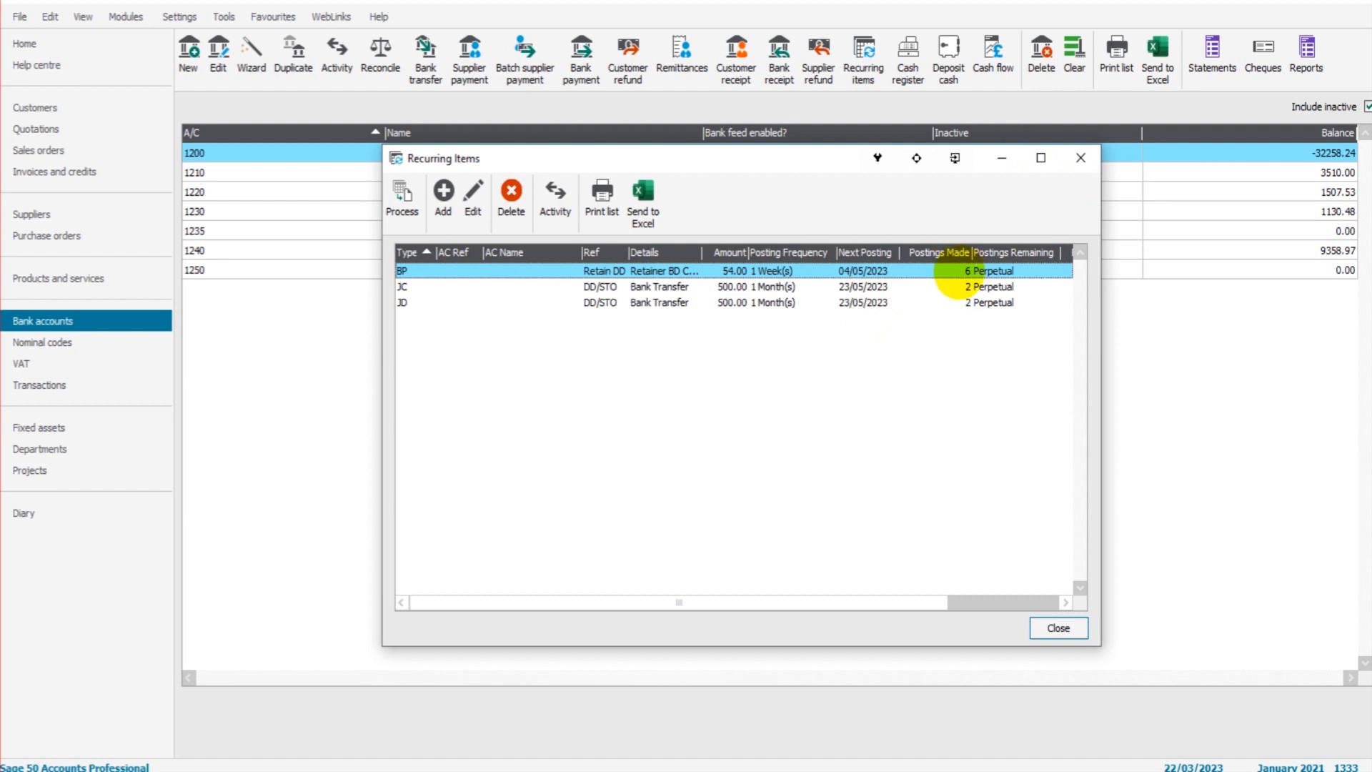
Step: Review the JC and JD bank transfer entries in the Recurring Items list, then close it
{"action": "left_click", "coordinate": [952, 287]}
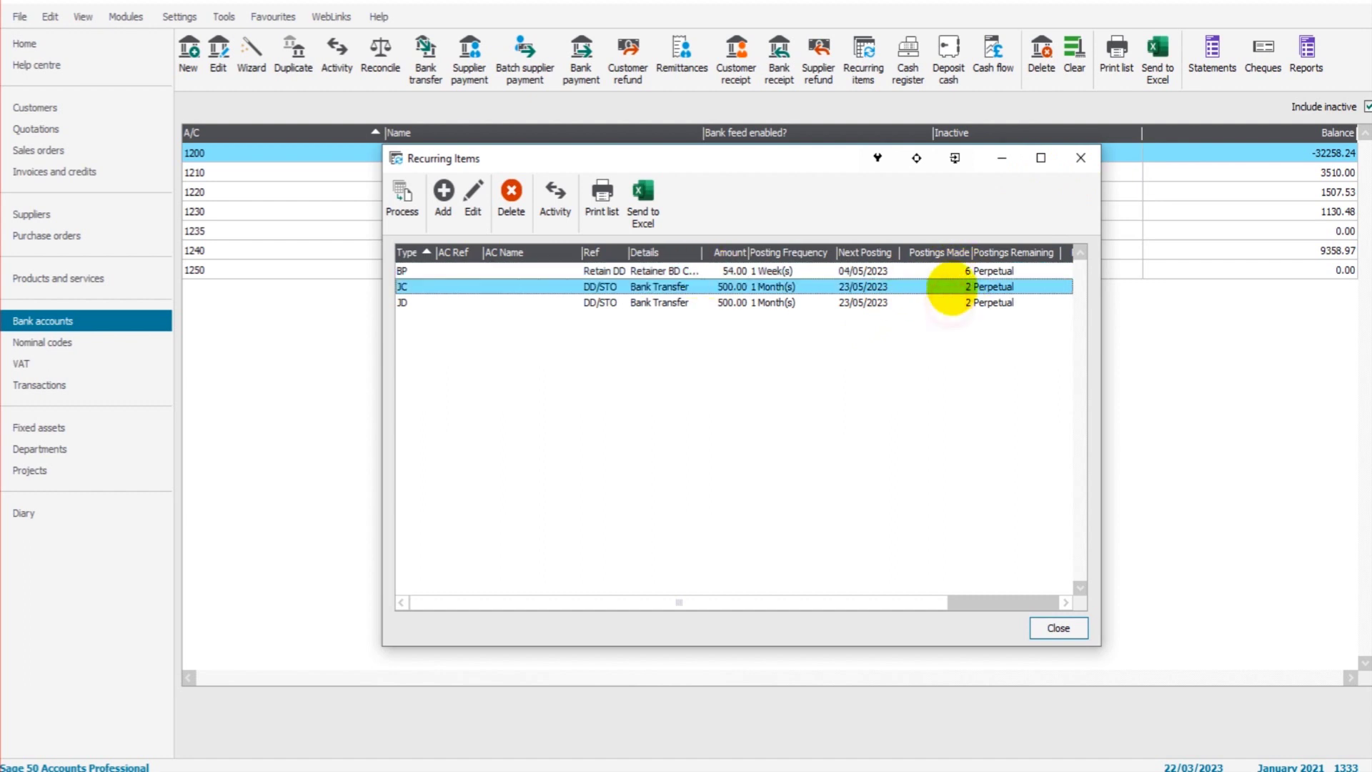
{"action": "left_click", "coordinate": [947, 303]}
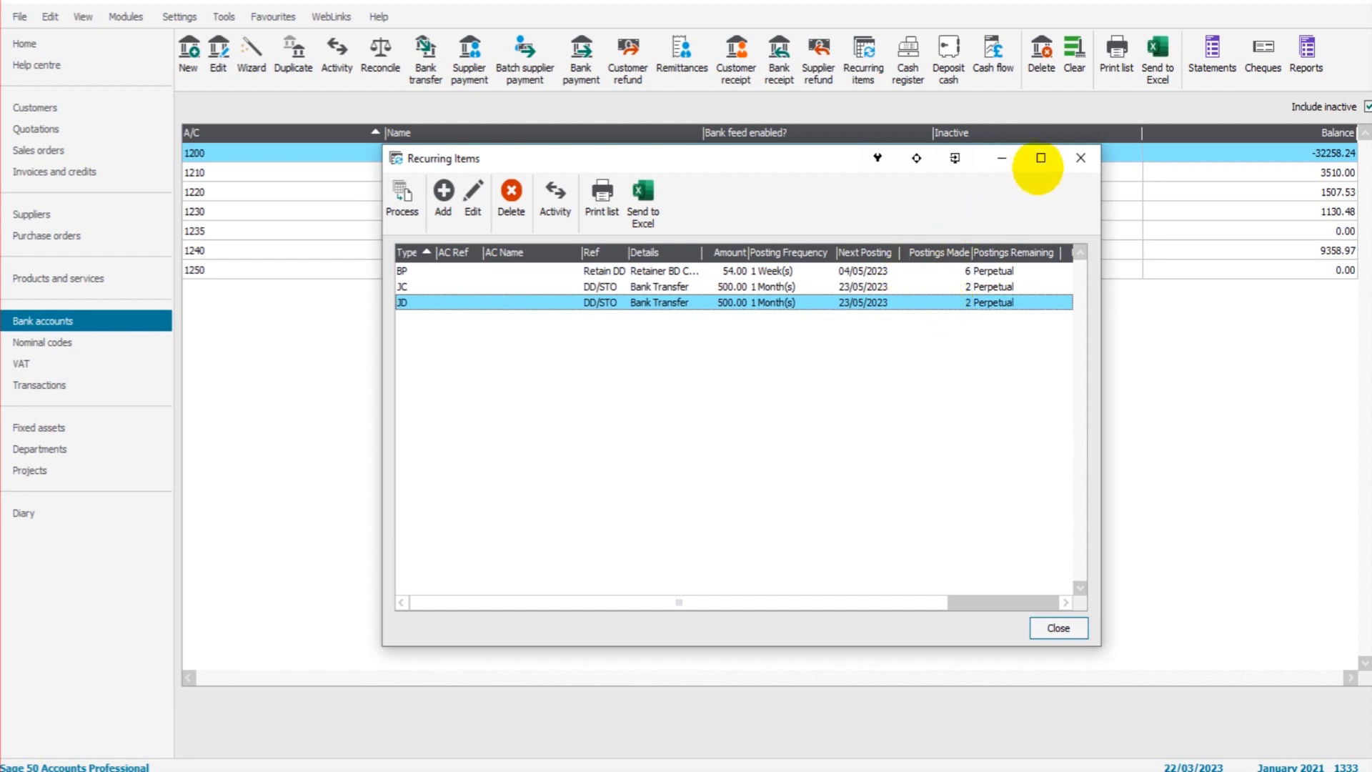
{"action": "left_click", "coordinate": [1078, 158]}
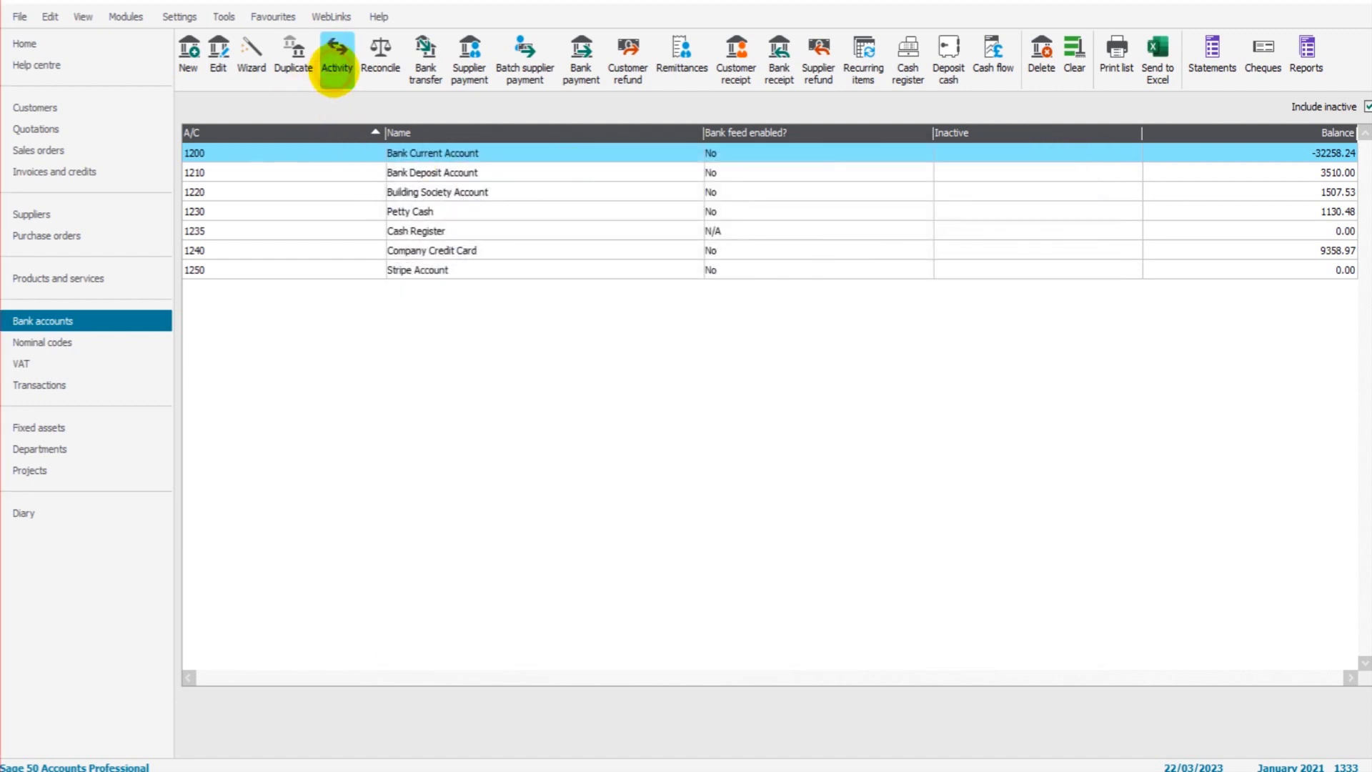
Step: Check account 1200's activity for the newly posted bank transfers and retainer payments
{"action": "left_click", "coordinate": [337, 57]}
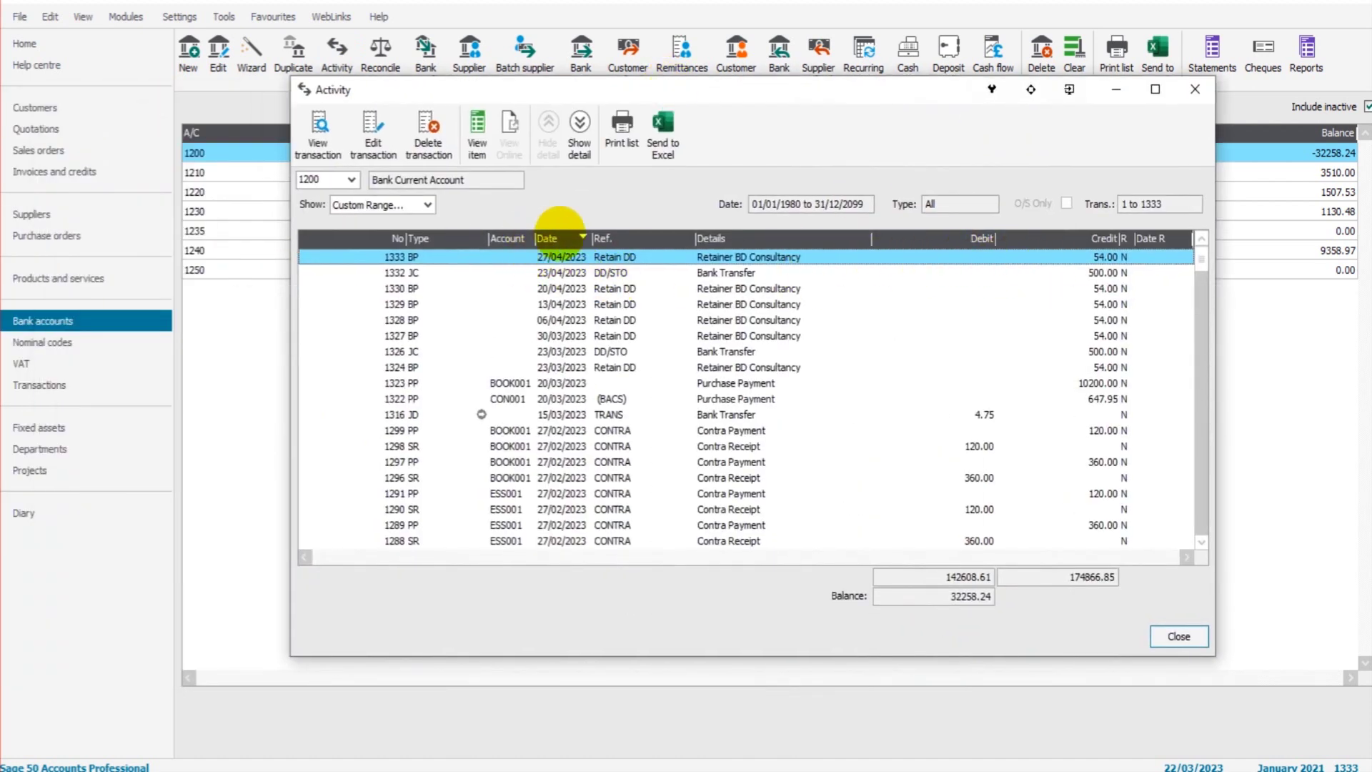
{"action": "left_click", "coordinate": [774, 273]}
{"action": "left_click", "coordinate": [775, 259]}
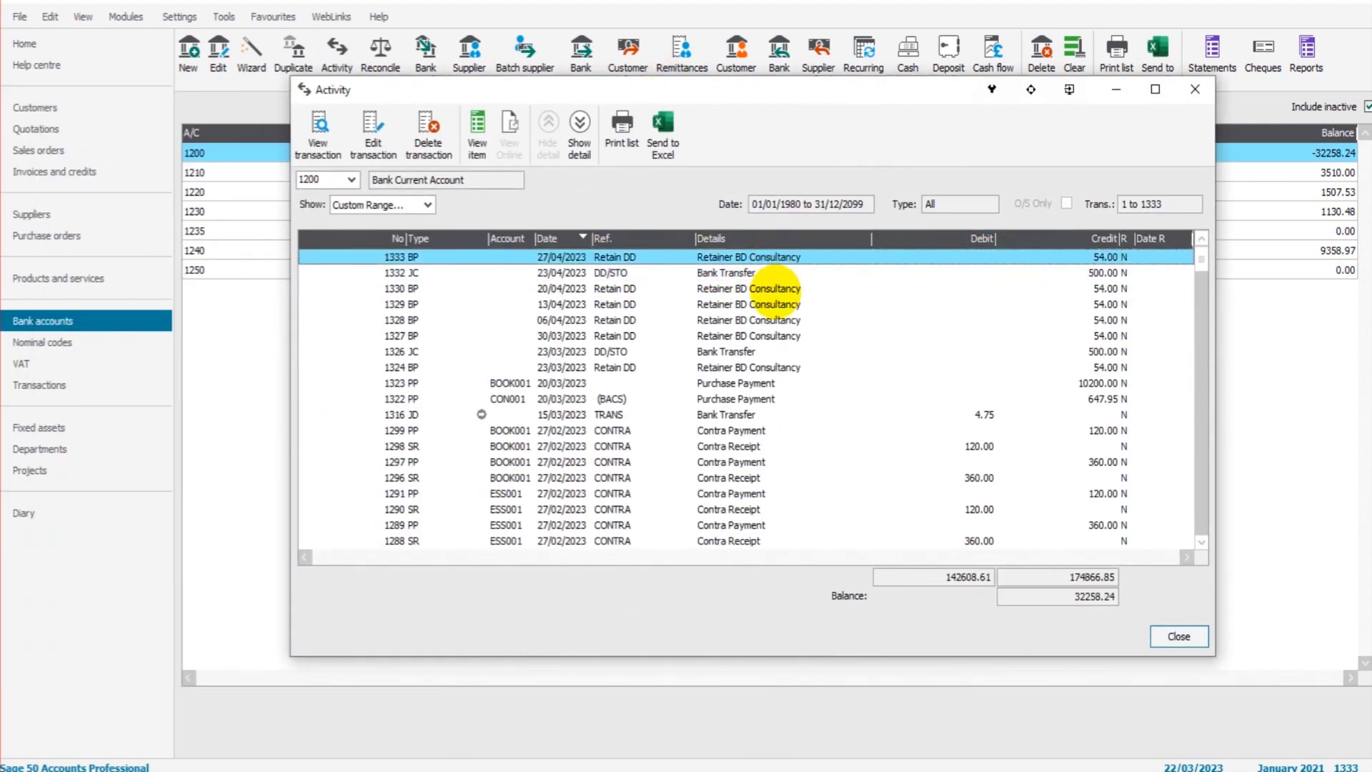
{"action": "left_click_drag", "start_coordinate": [775, 295], "coordinate": [774, 342]}
{"action": "left_click", "coordinate": [776, 351]}
{"action": "left_click", "coordinate": [768, 272]}
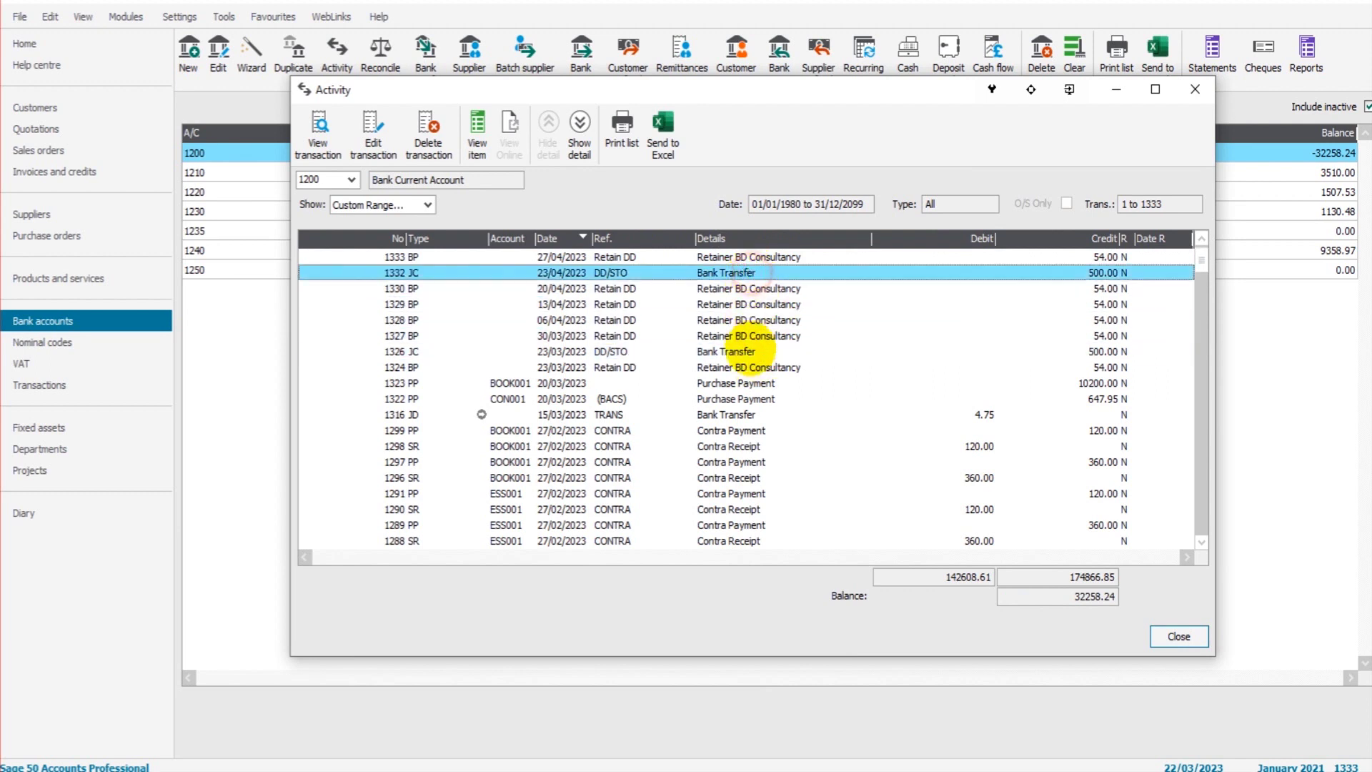
{"action": "left_click", "coordinate": [762, 370]}
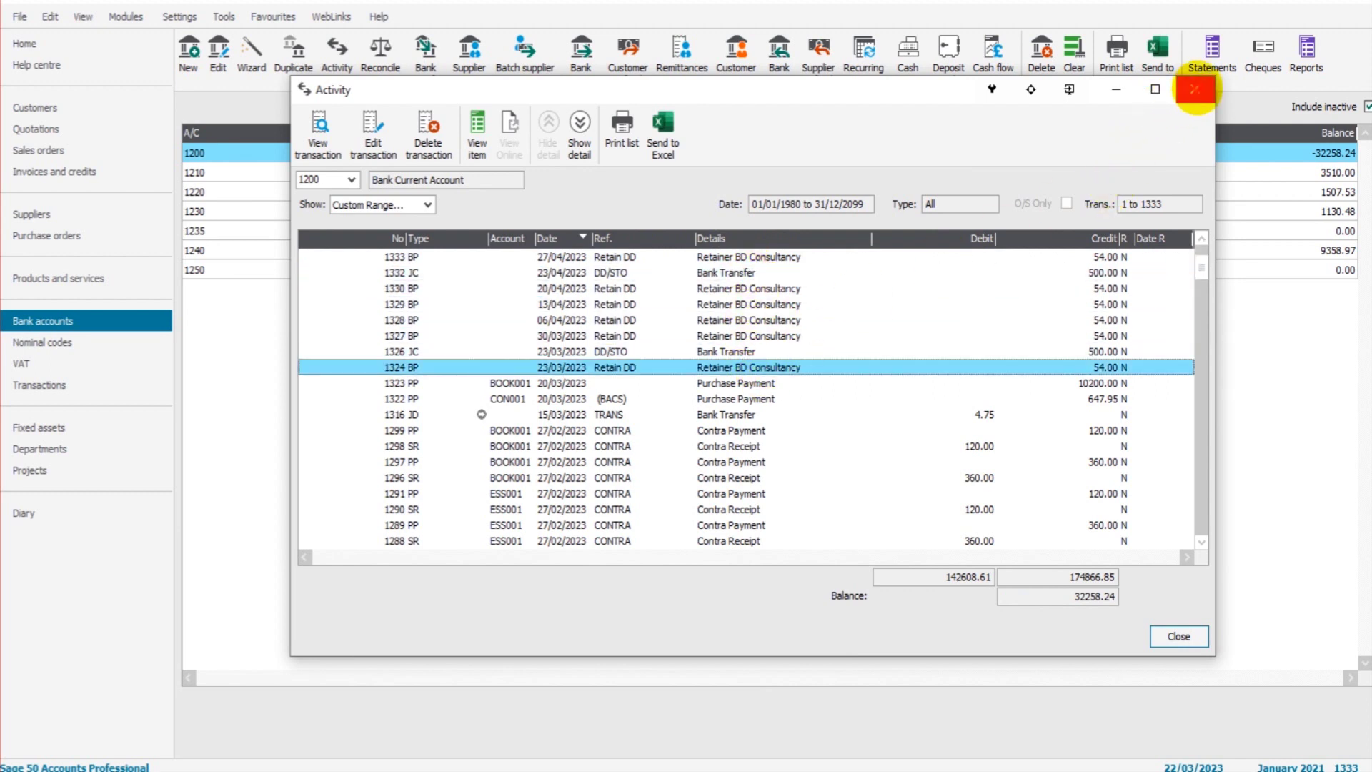
{"action": "left_click", "coordinate": [1192, 89]}
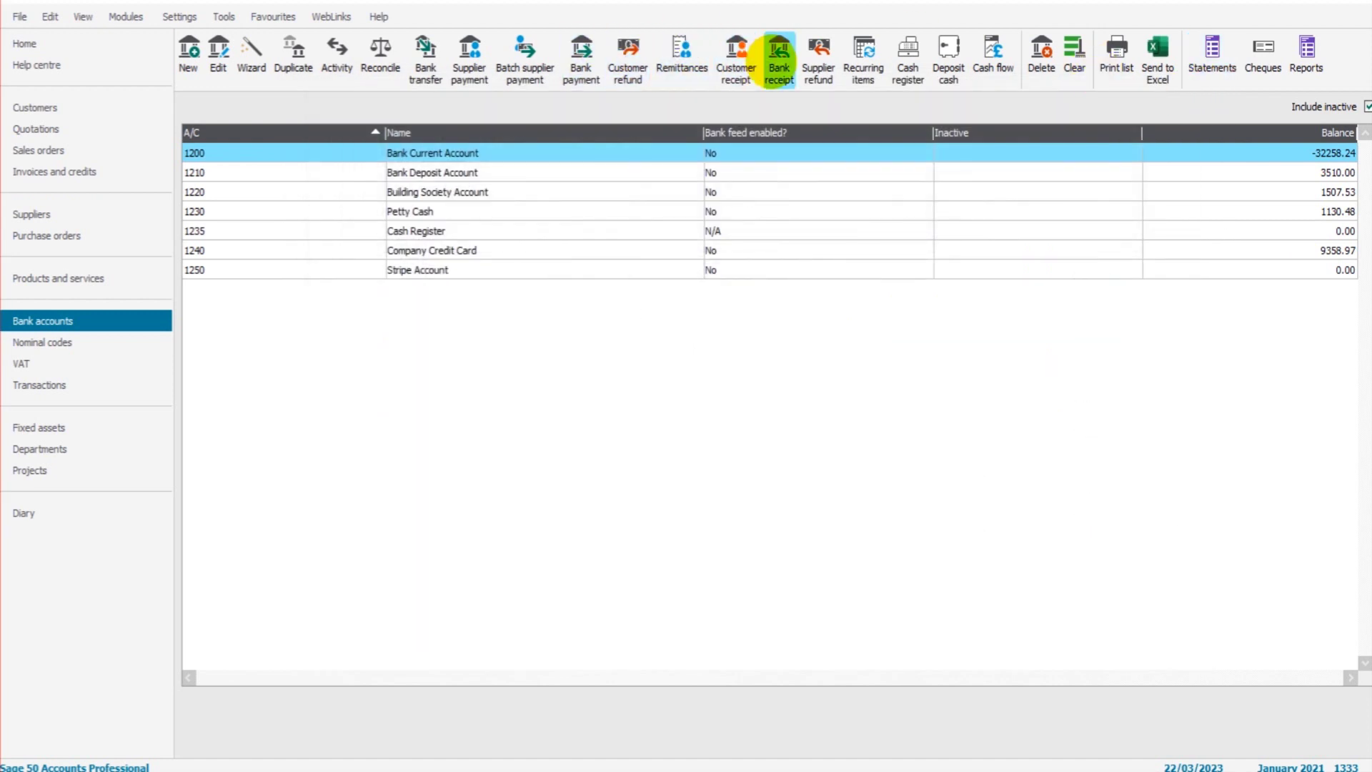
Step: Open the weekly Retain DD consultancy entry from the Recurring Items list for editing
{"action": "left_click", "coordinate": [864, 56]}
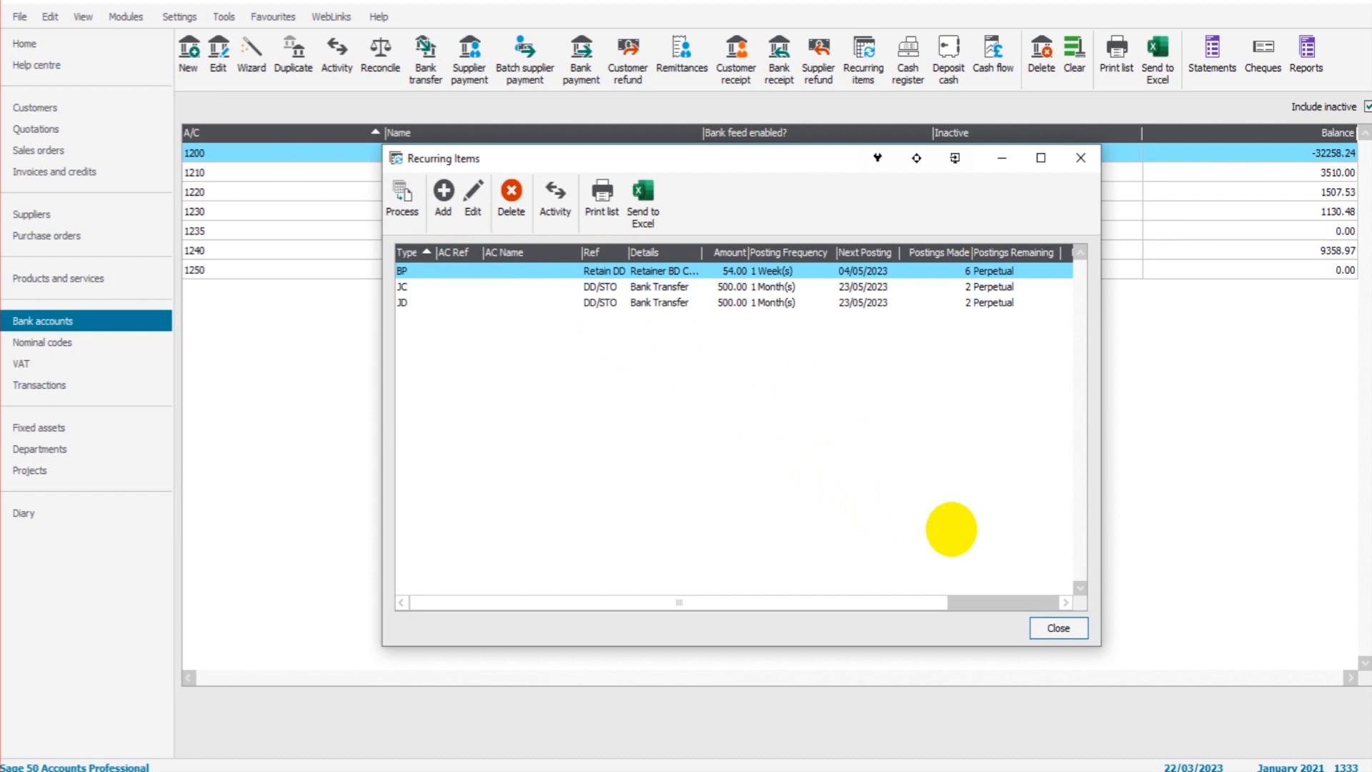
{"action": "left_click", "coordinate": [1080, 158]}
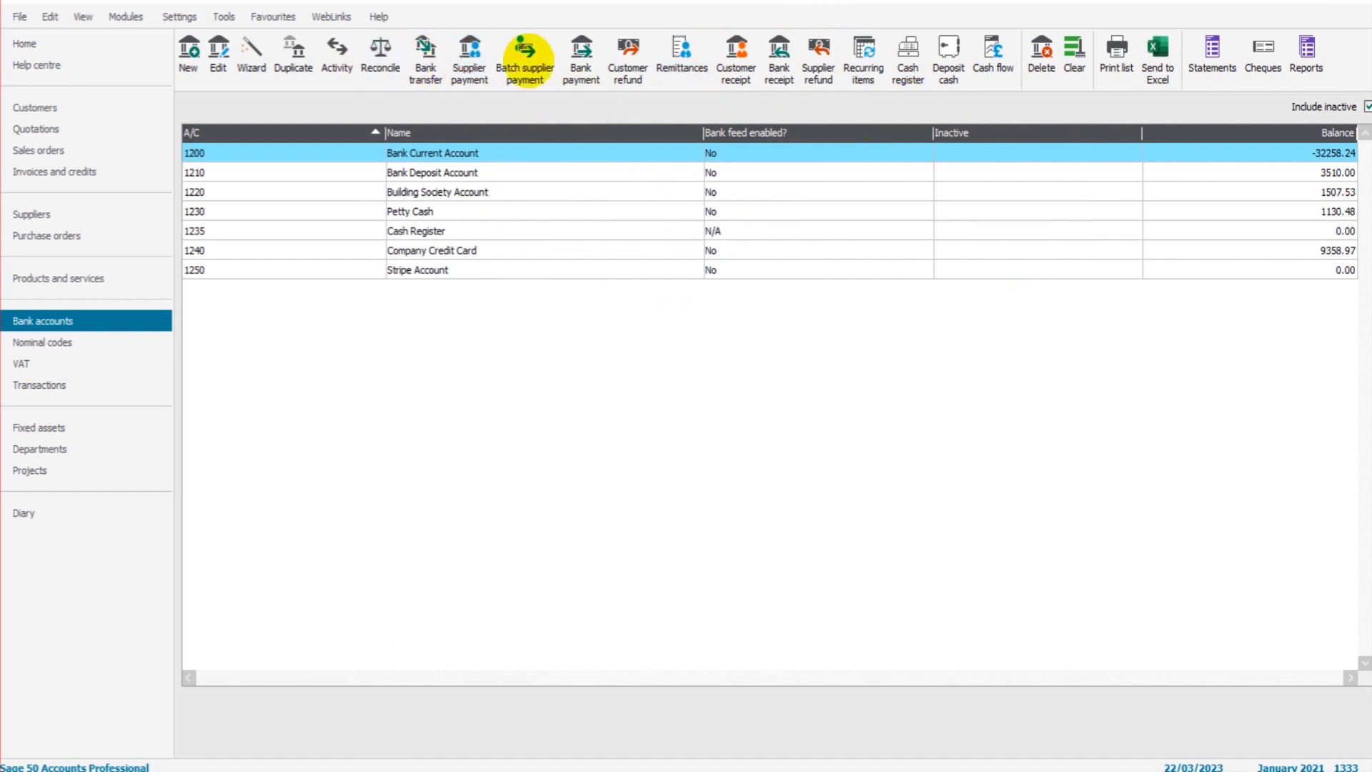
{"action": "left_click", "coordinate": [865, 57]}
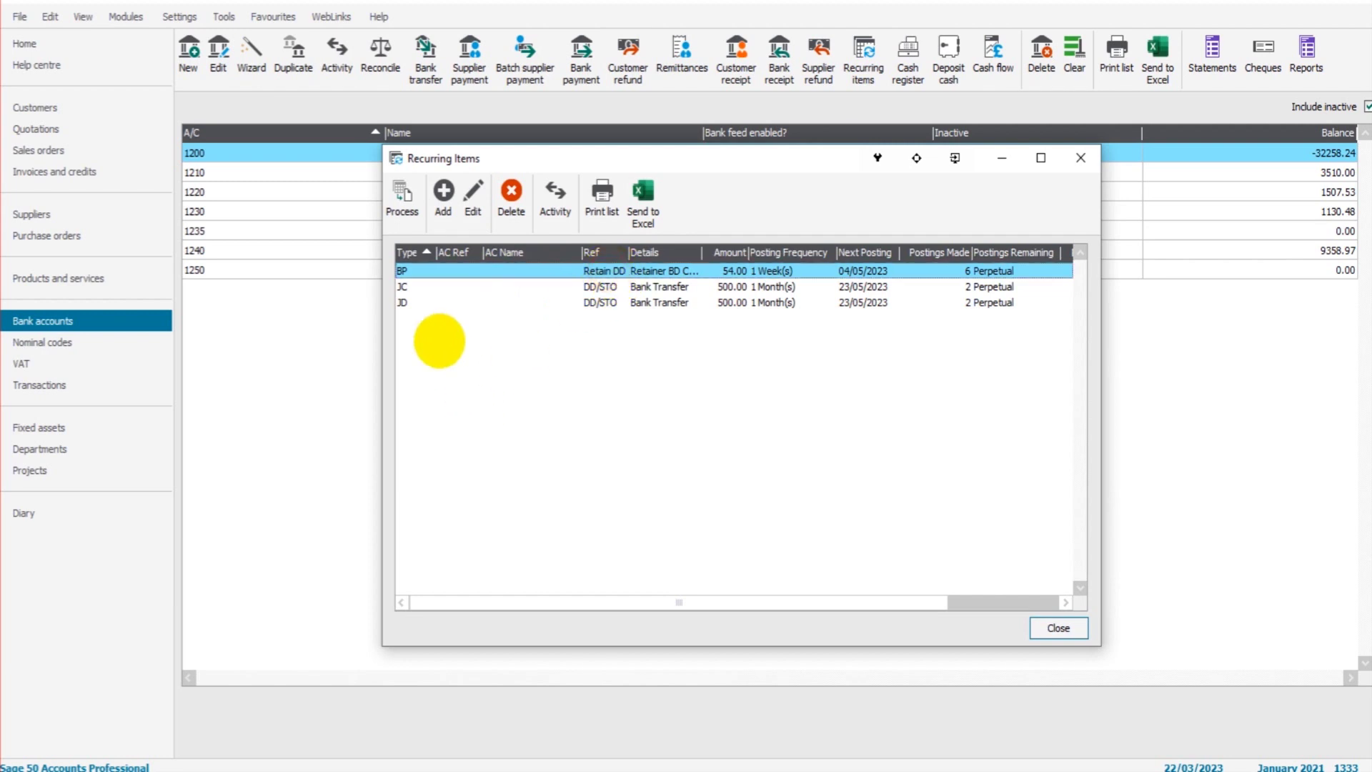
{"action": "left_click", "coordinate": [473, 197]}
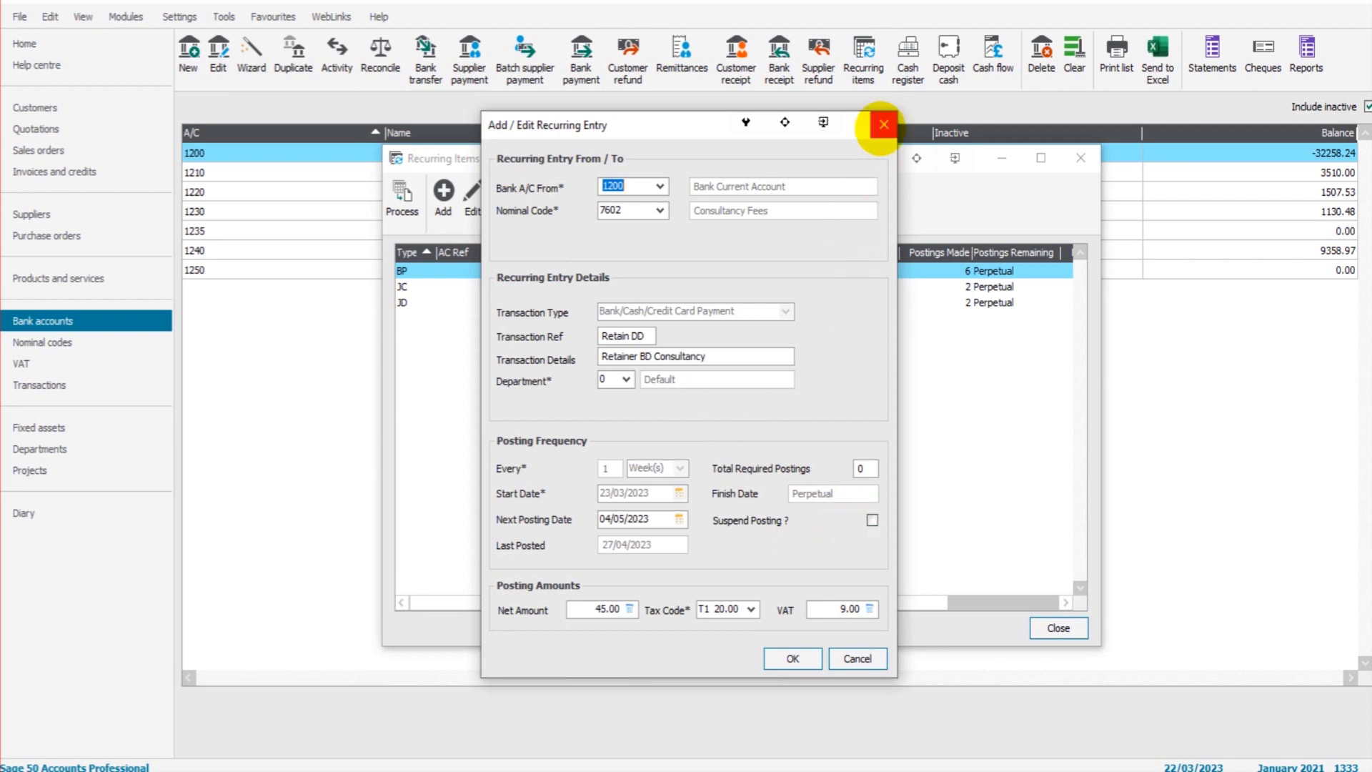
{"action": "left_click", "coordinate": [884, 125]}
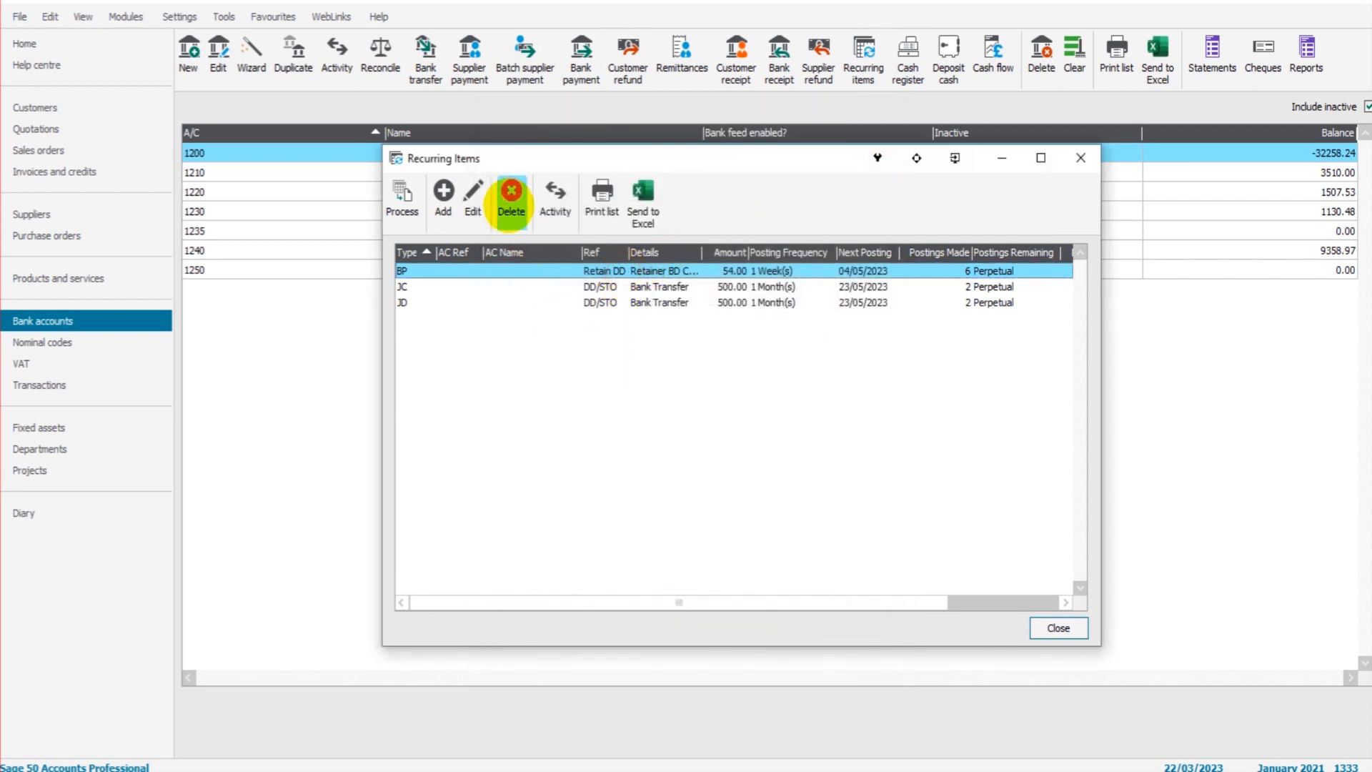
{"action": "left_click", "coordinate": [473, 199]}
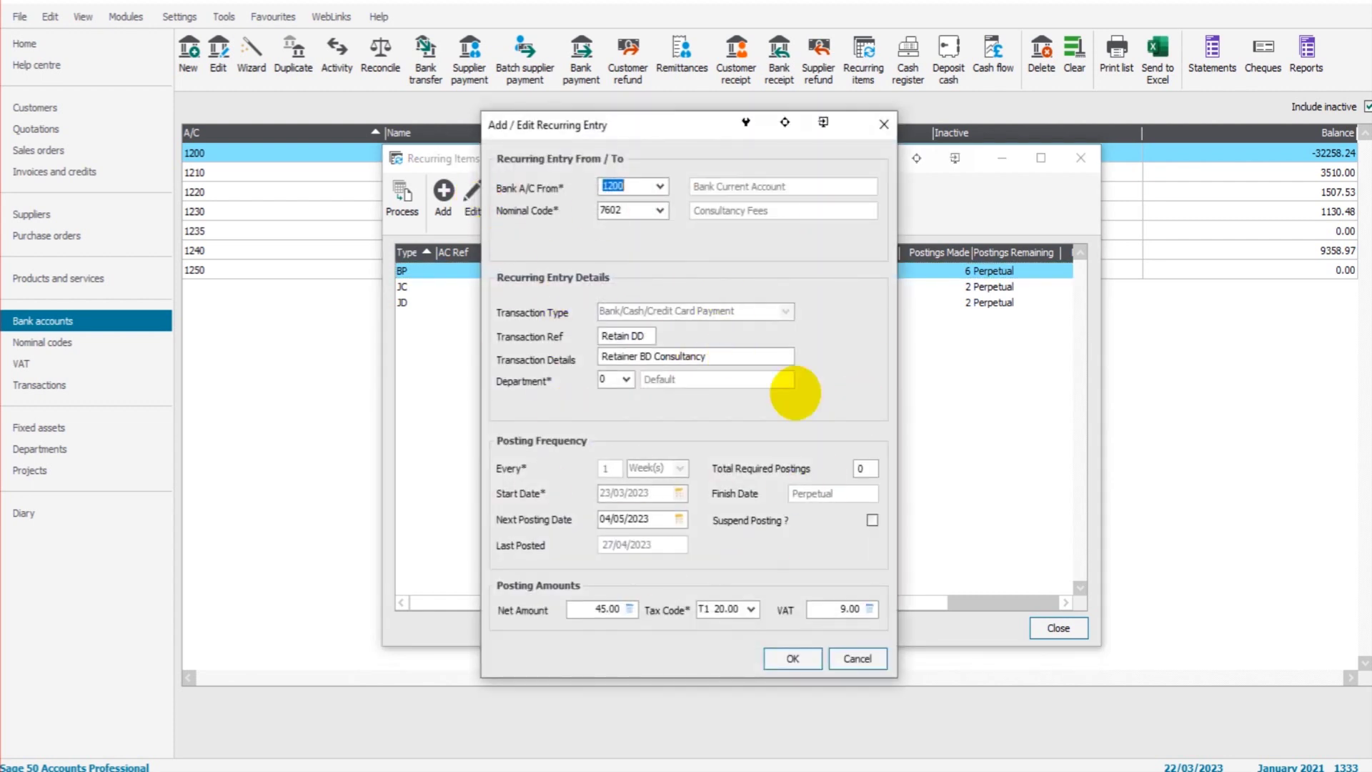
Step: Set the retainer's net amount to 54.00 and save the entry
{"action": "double_click", "coordinate": [600, 608]}
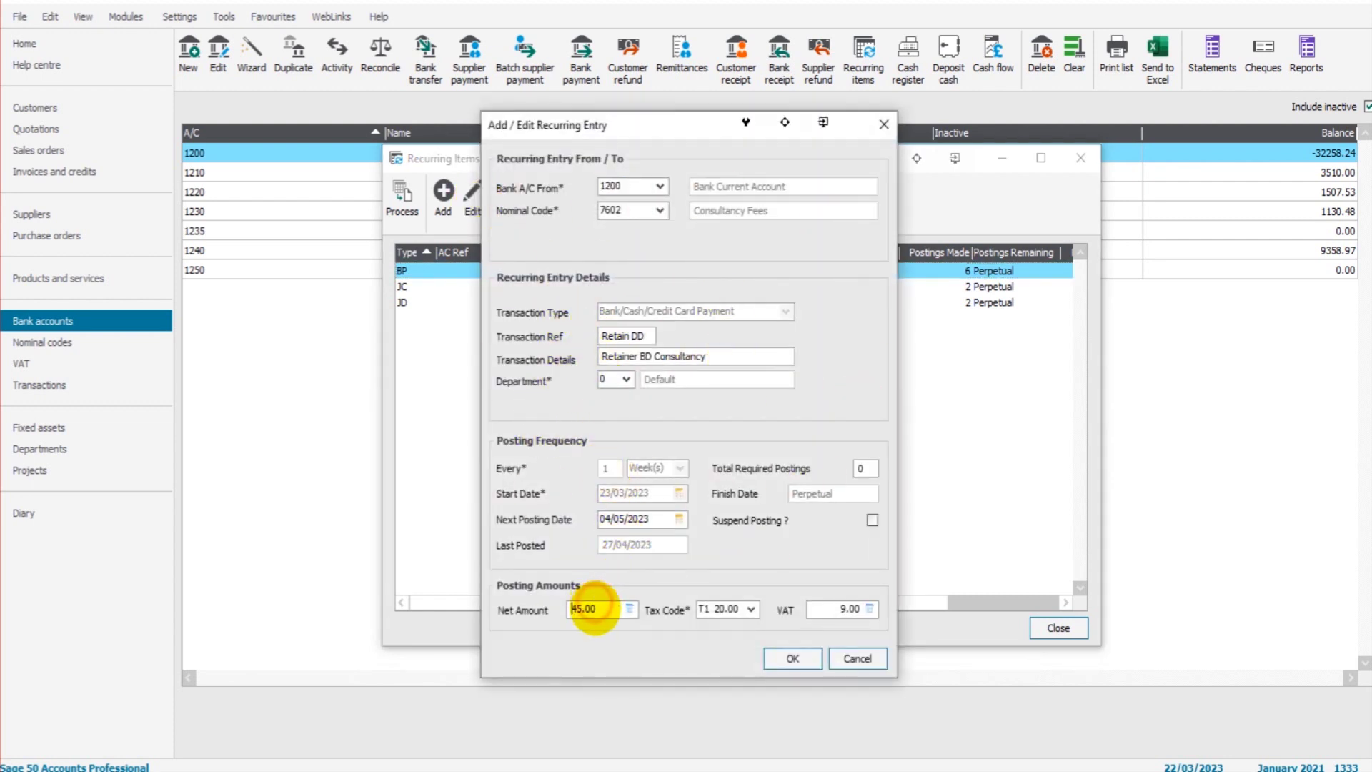
{"action": "type", "text": "54"}
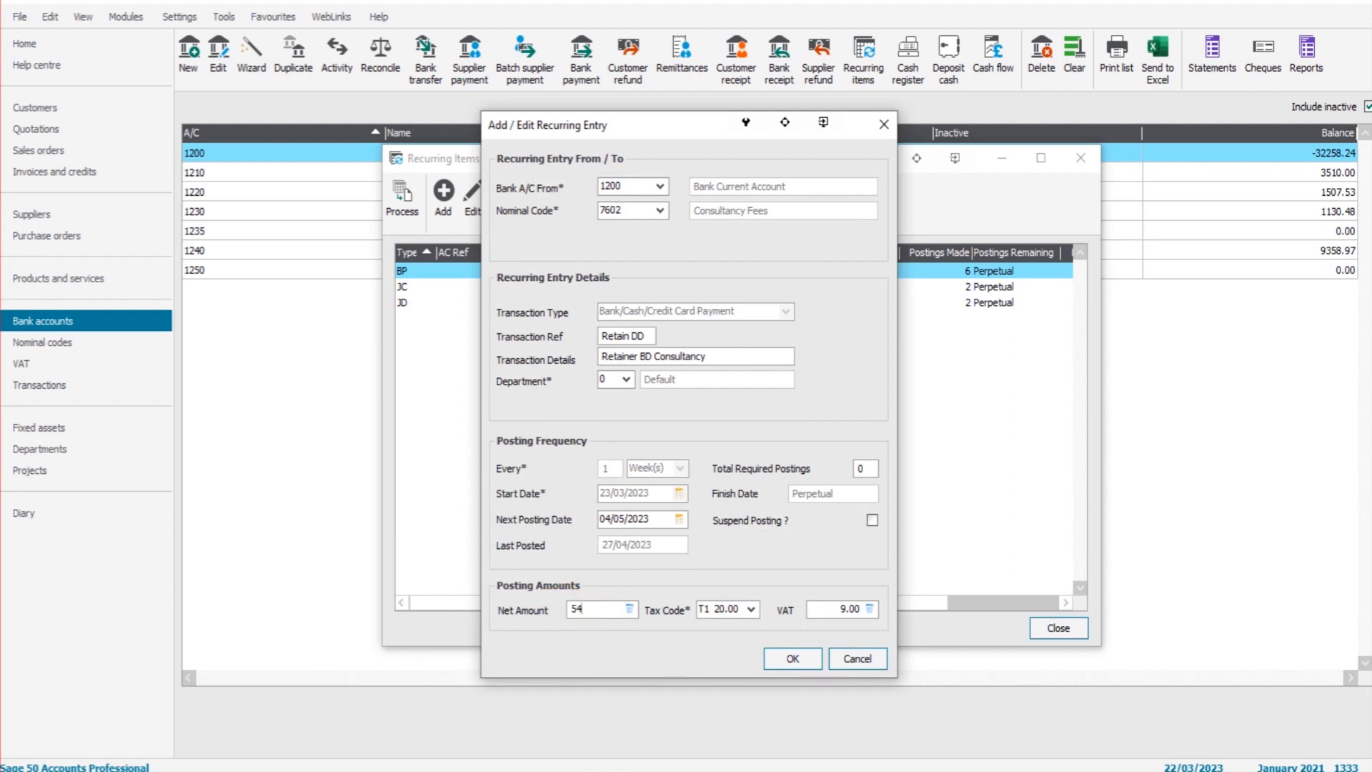
{"action": "key", "text": "Tab"}
{"action": "left_click", "coordinate": [794, 658]}
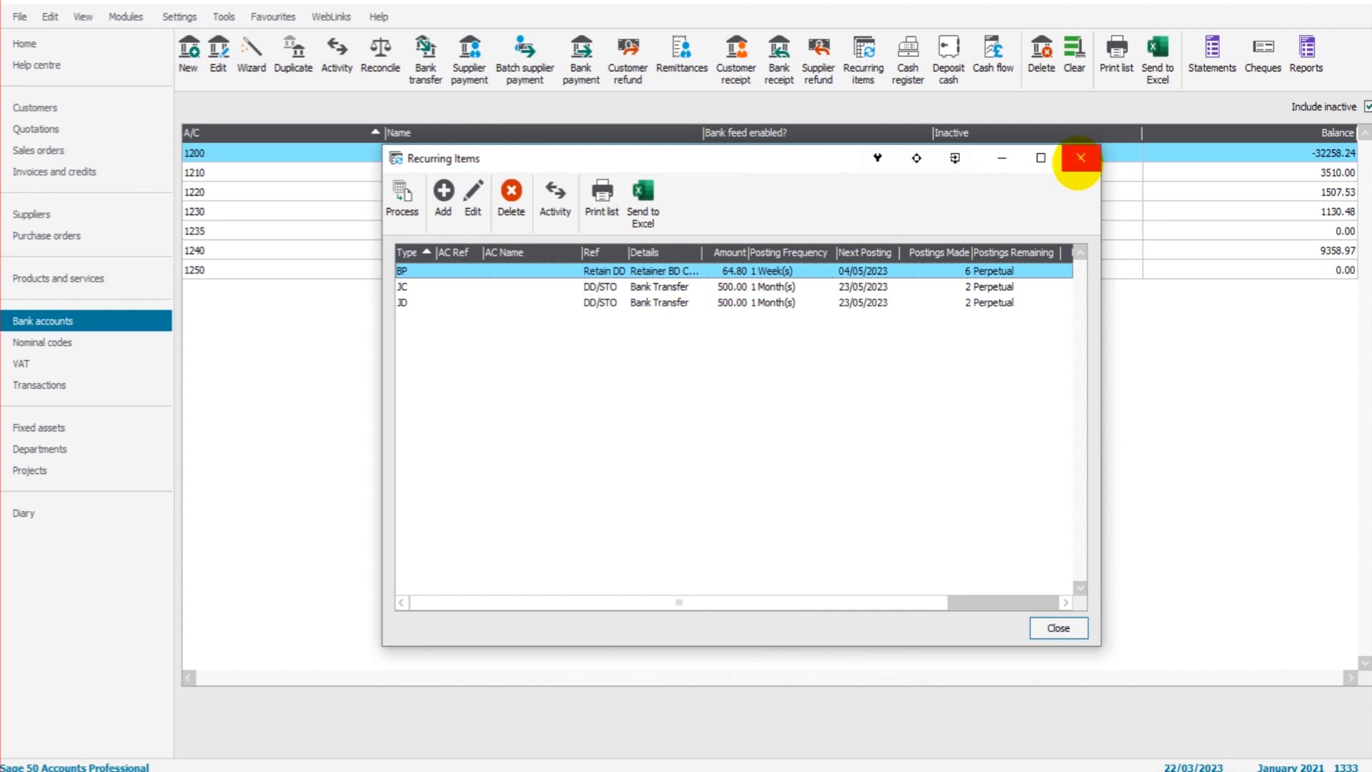
{"action": "left_click", "coordinate": [1080, 158]}
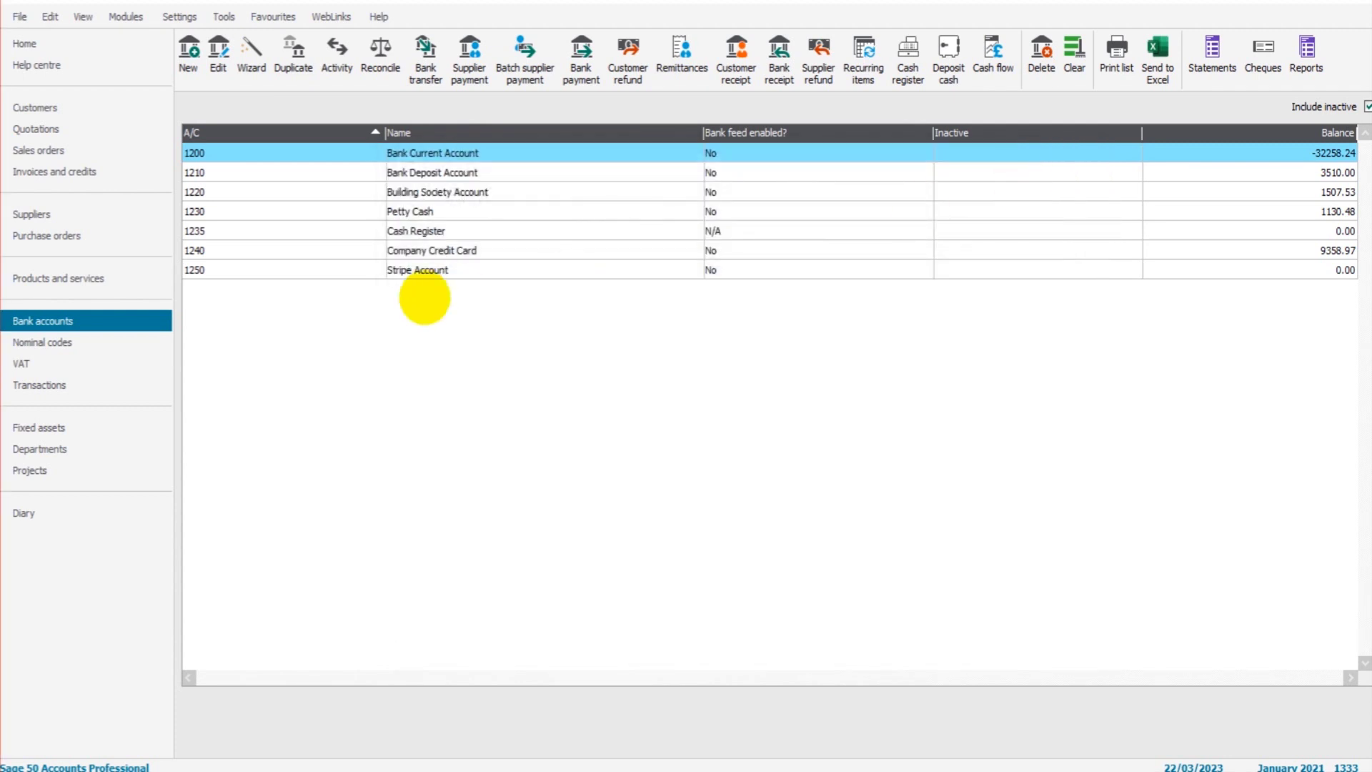